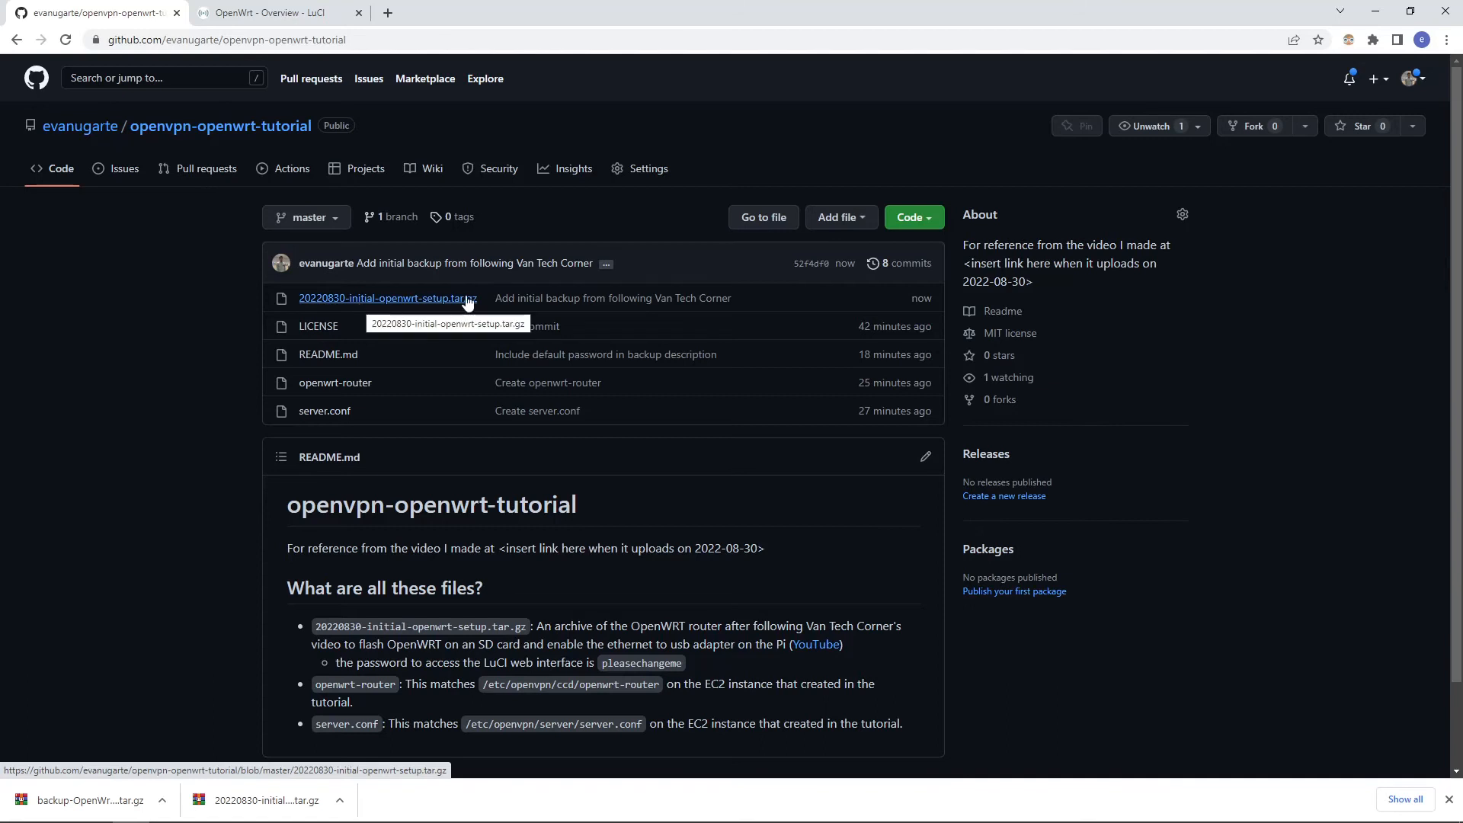
Step: Download 20220830-initial-openwrt-setup.tar.gz from the latest commit of the openvpn-openwrt-tutorial repository
left_click(515, 302)
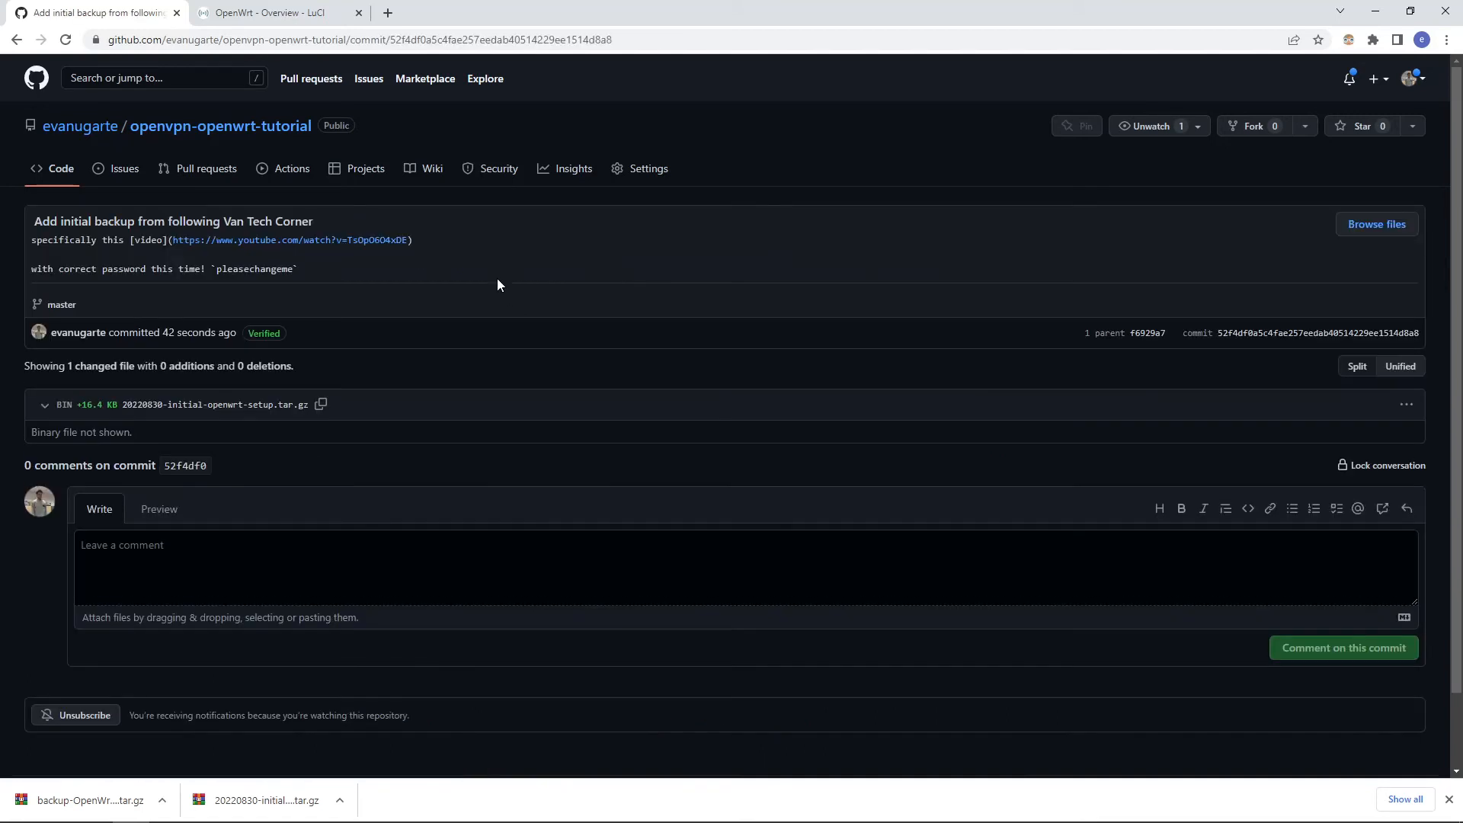
left_click_drag(391, 40, 609, 40)
left_click(745, 340)
left_click(1407, 402)
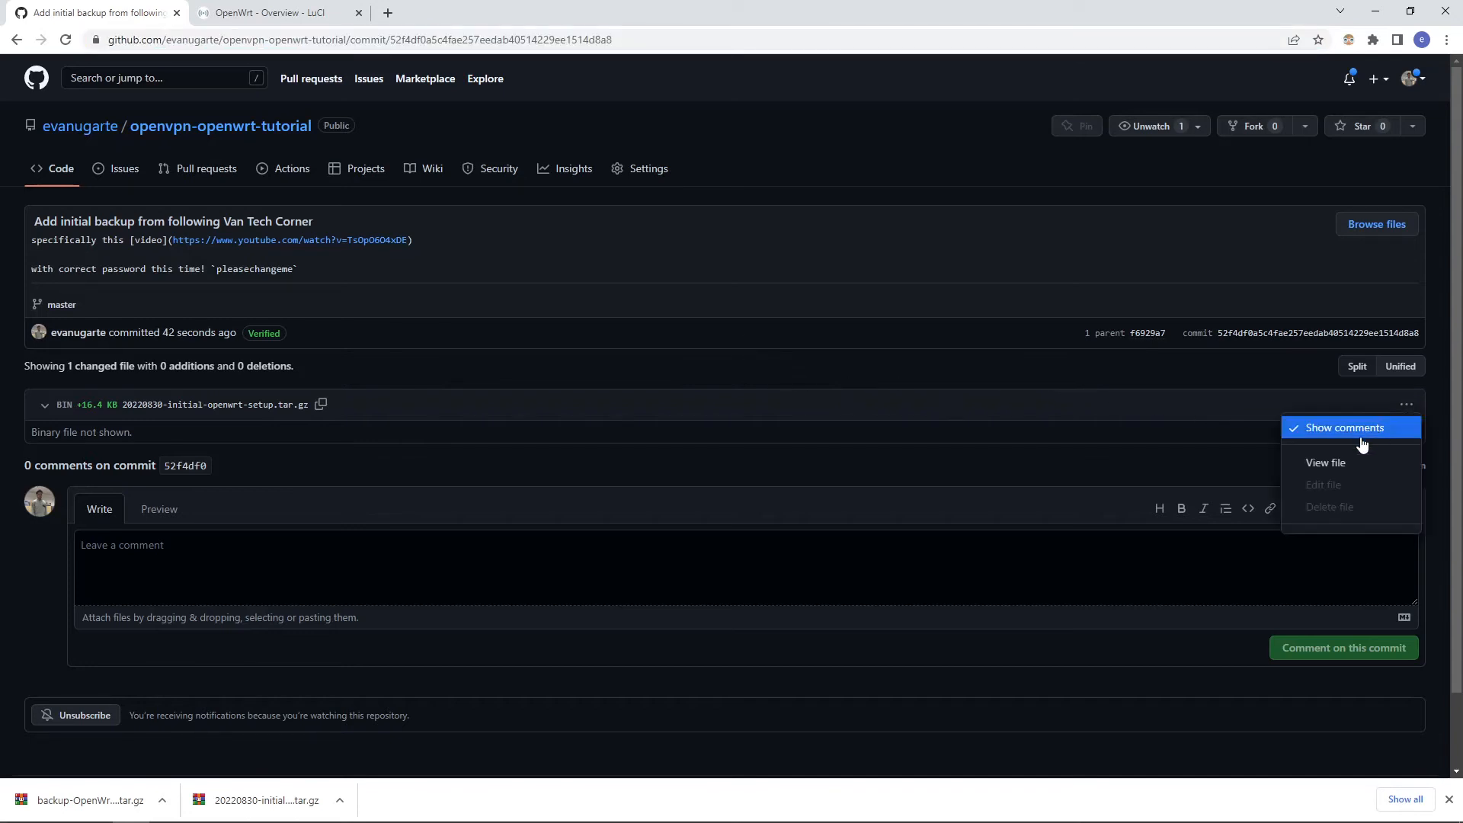
left_click(1299, 454)
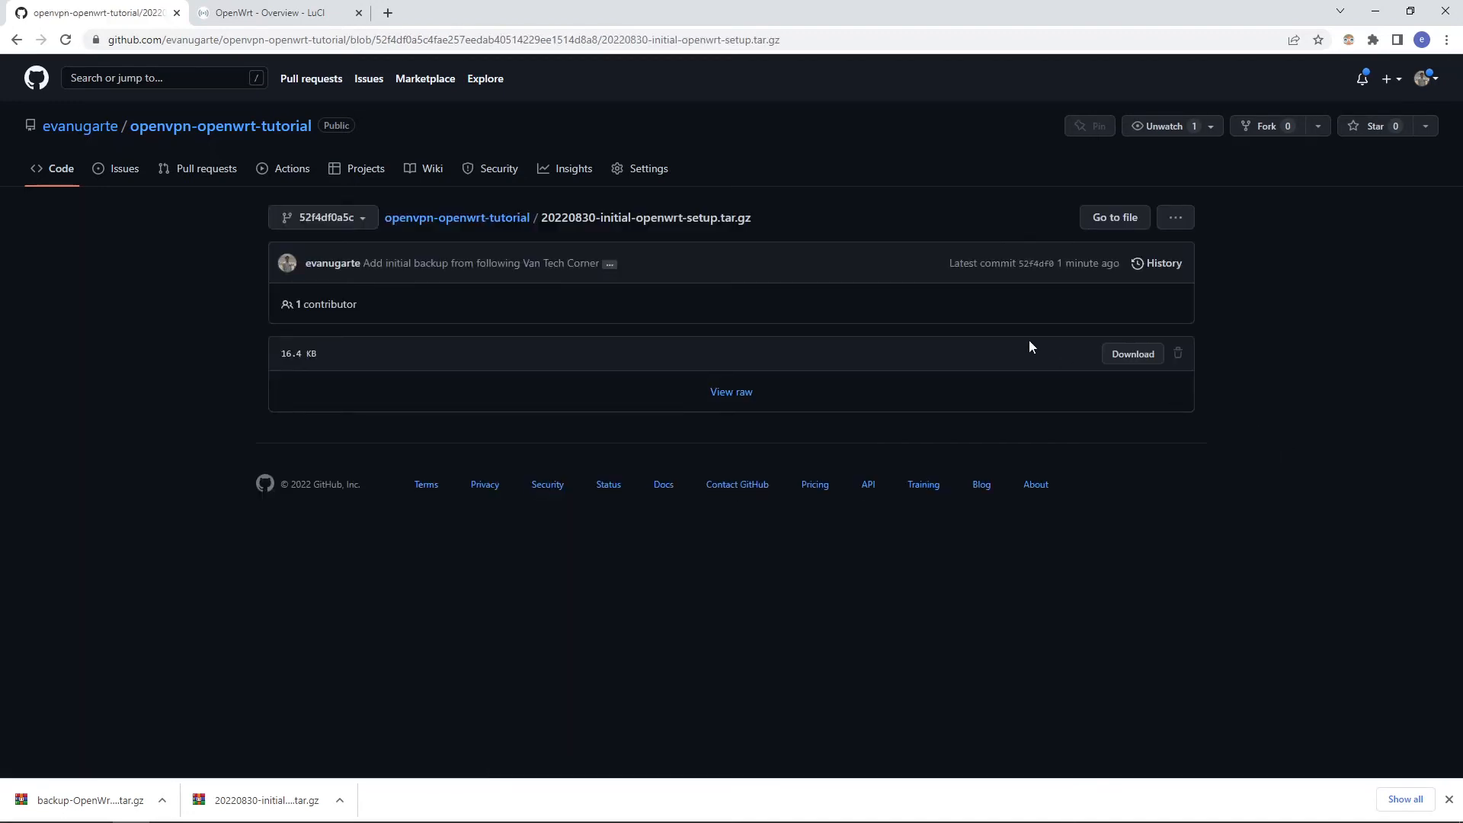
left_click(1131, 369)
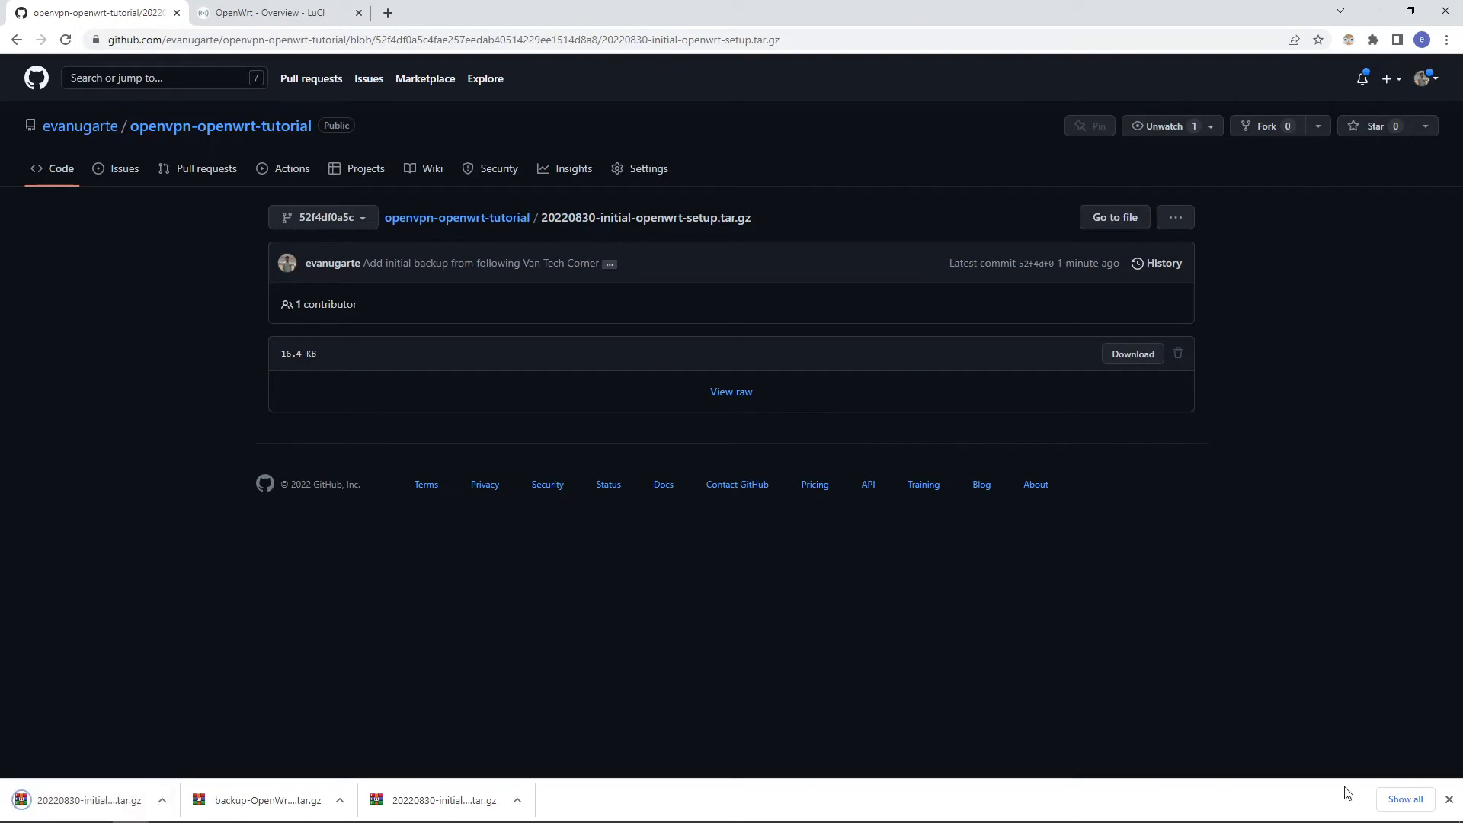
left_click(1449, 798)
Step: Switch to the OpenWrt router interface and generate a backup archive of its current configuration files
key("ctrl+Tab")
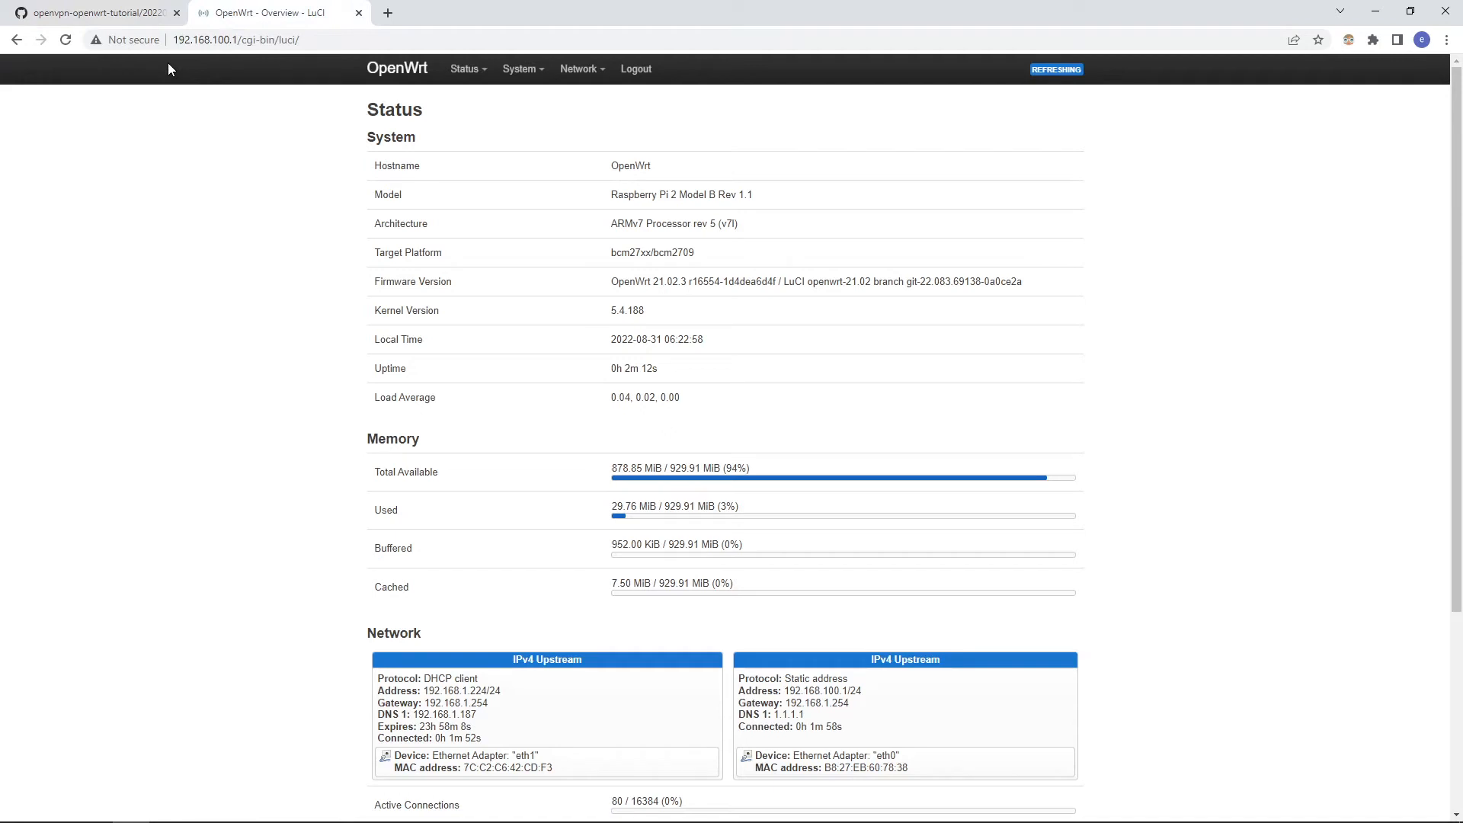
mouse_move(523, 70)
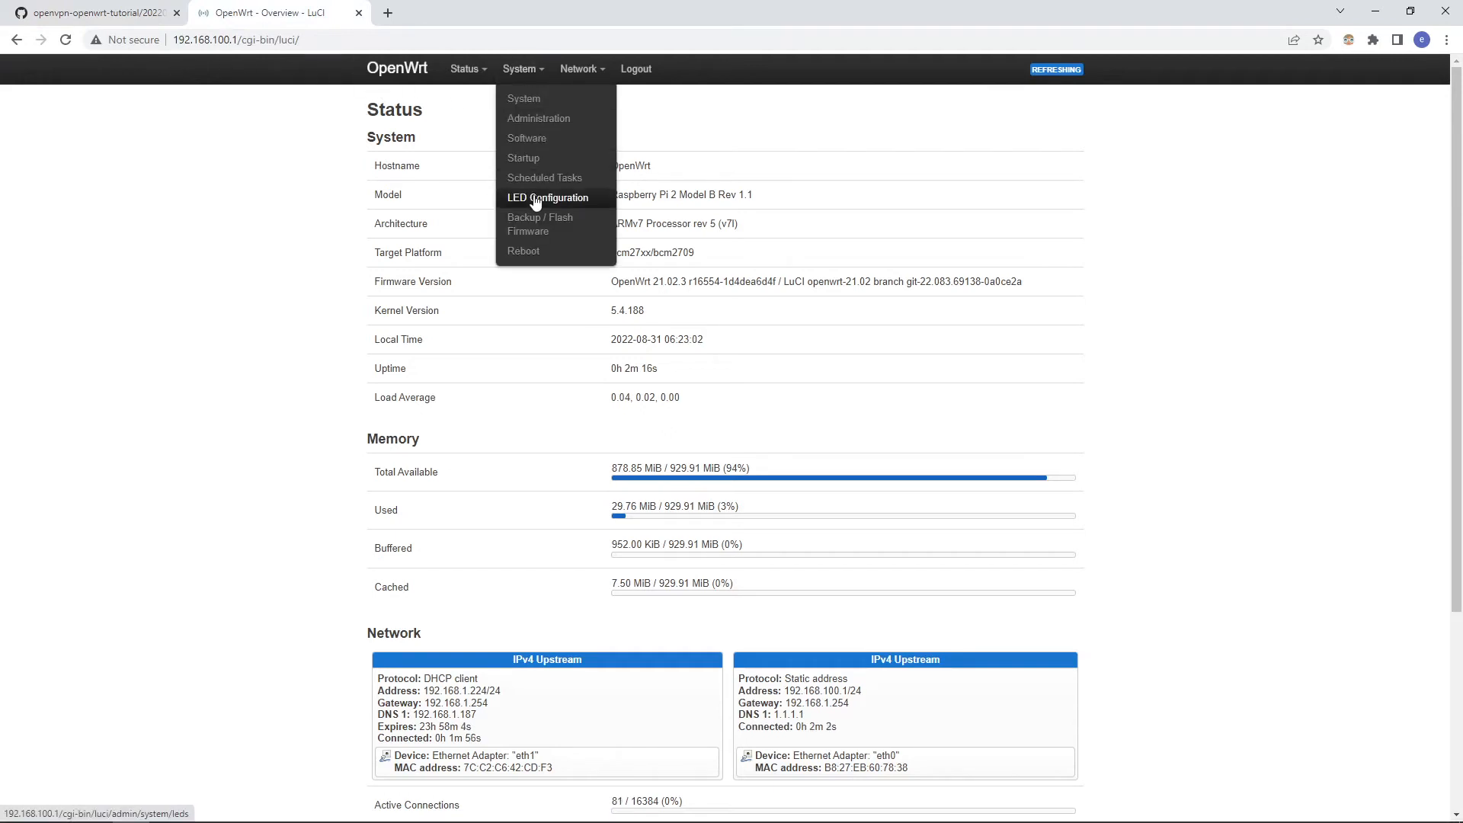
left_click(536, 221)
left_click(552, 221)
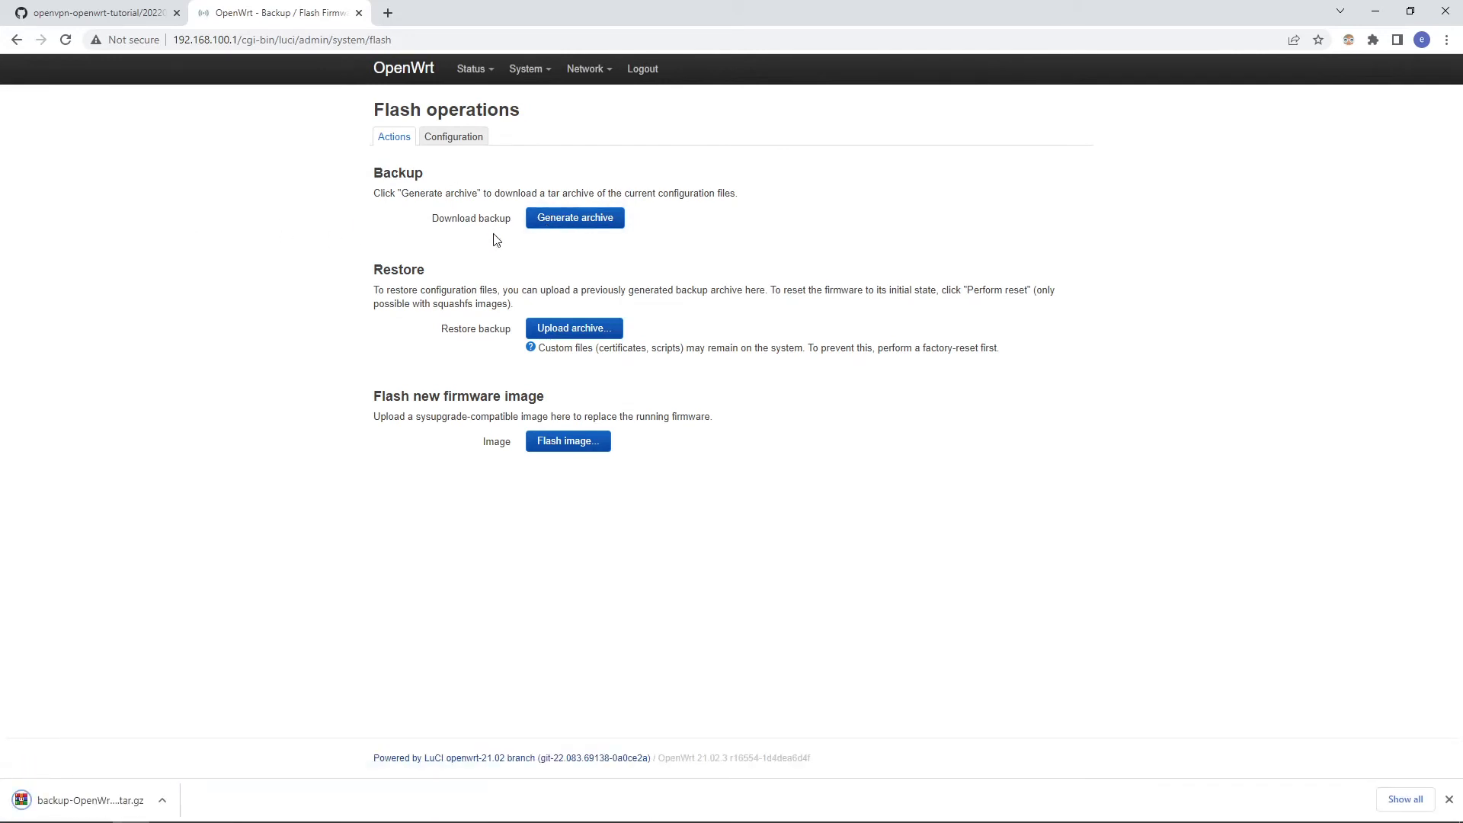
Step: Restore the router configuration from the downloaded archive 20220830-initial-openwrt-setup.tar and apply the backup
left_click(588, 330)
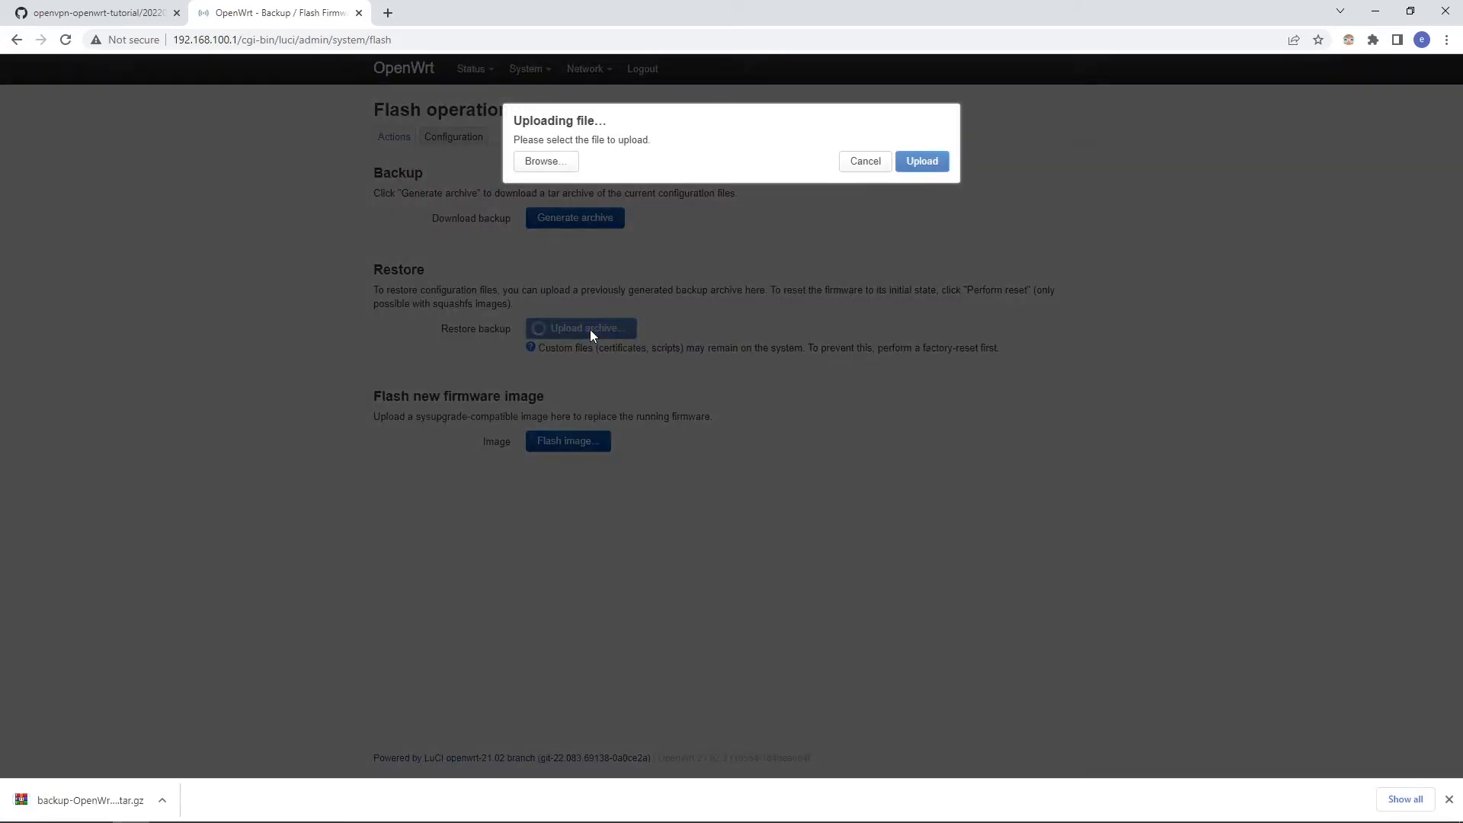
left_click(533, 170)
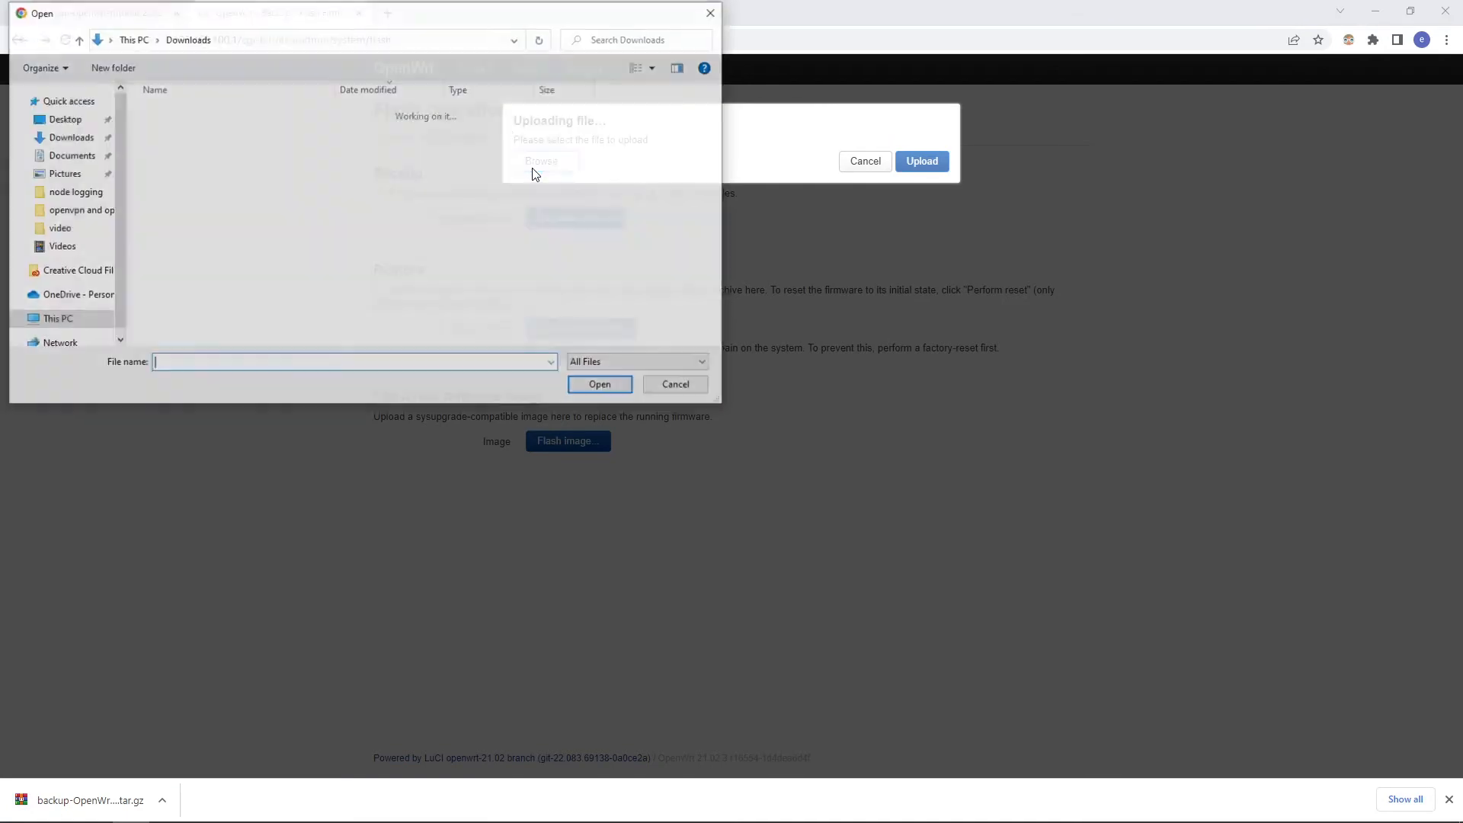
left_click(219, 150)
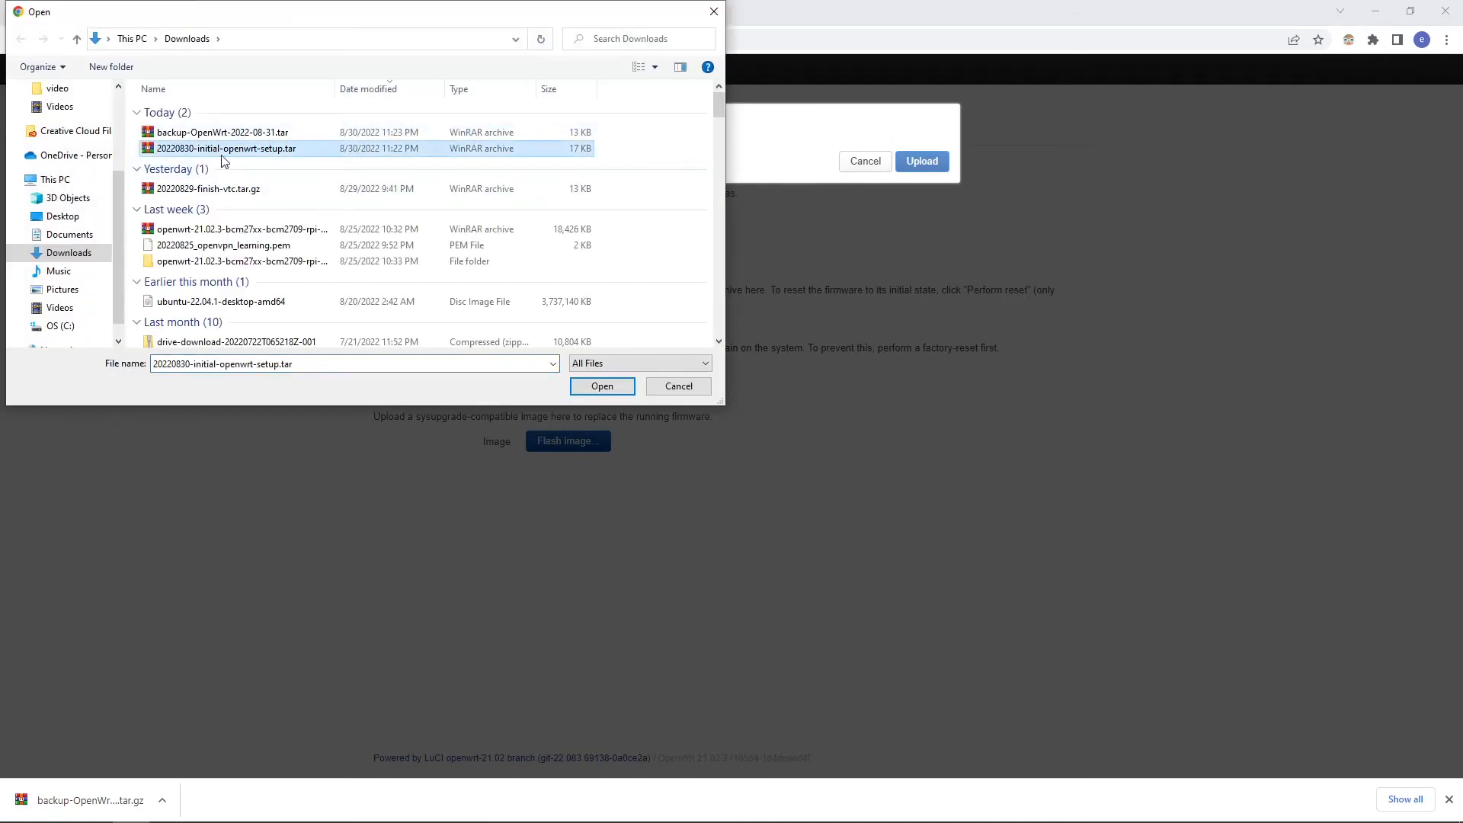
left_click_drag(238, 21, 491, 38)
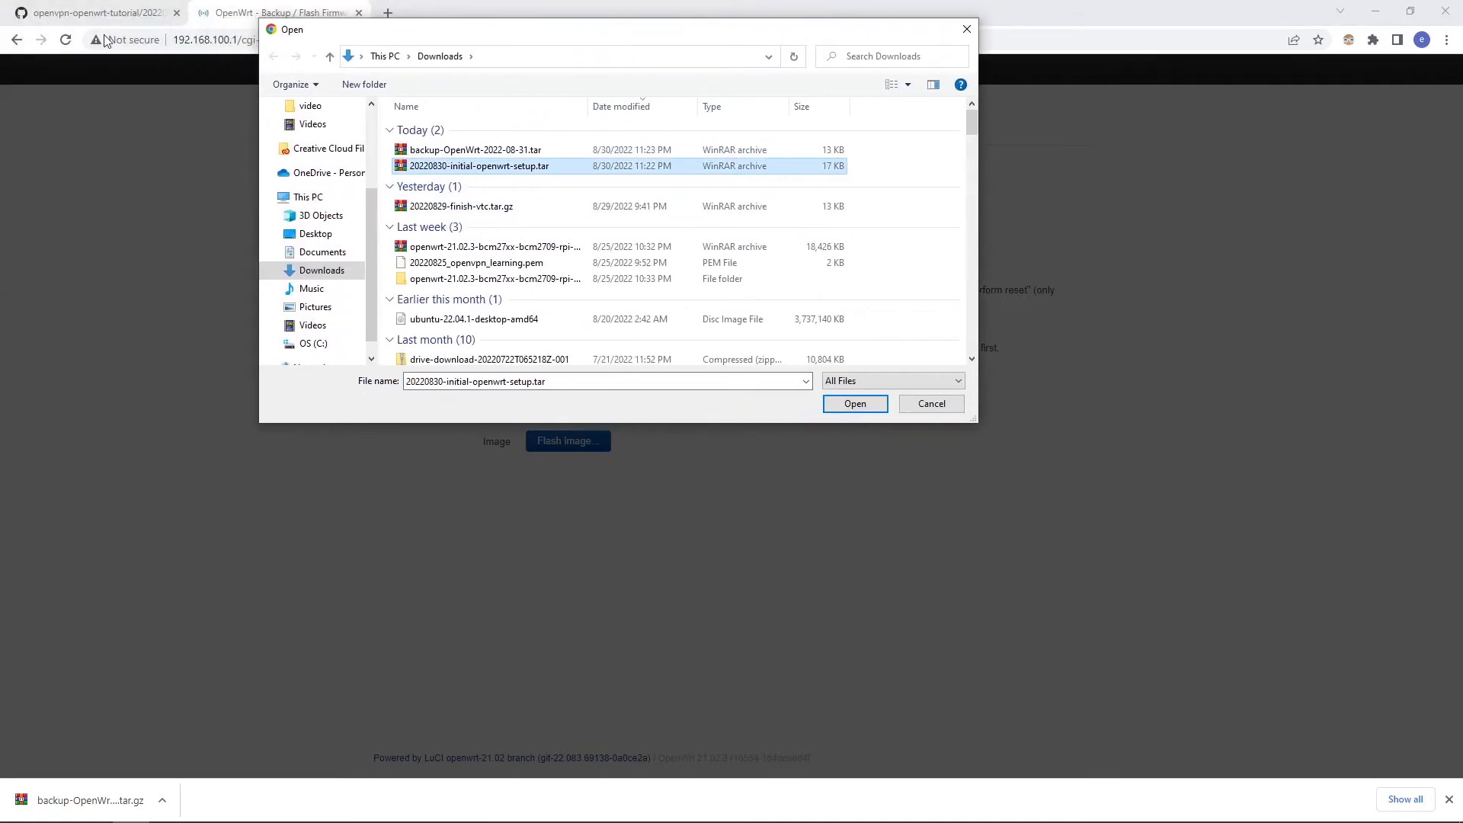
left_click(853, 404)
left_click(914, 191)
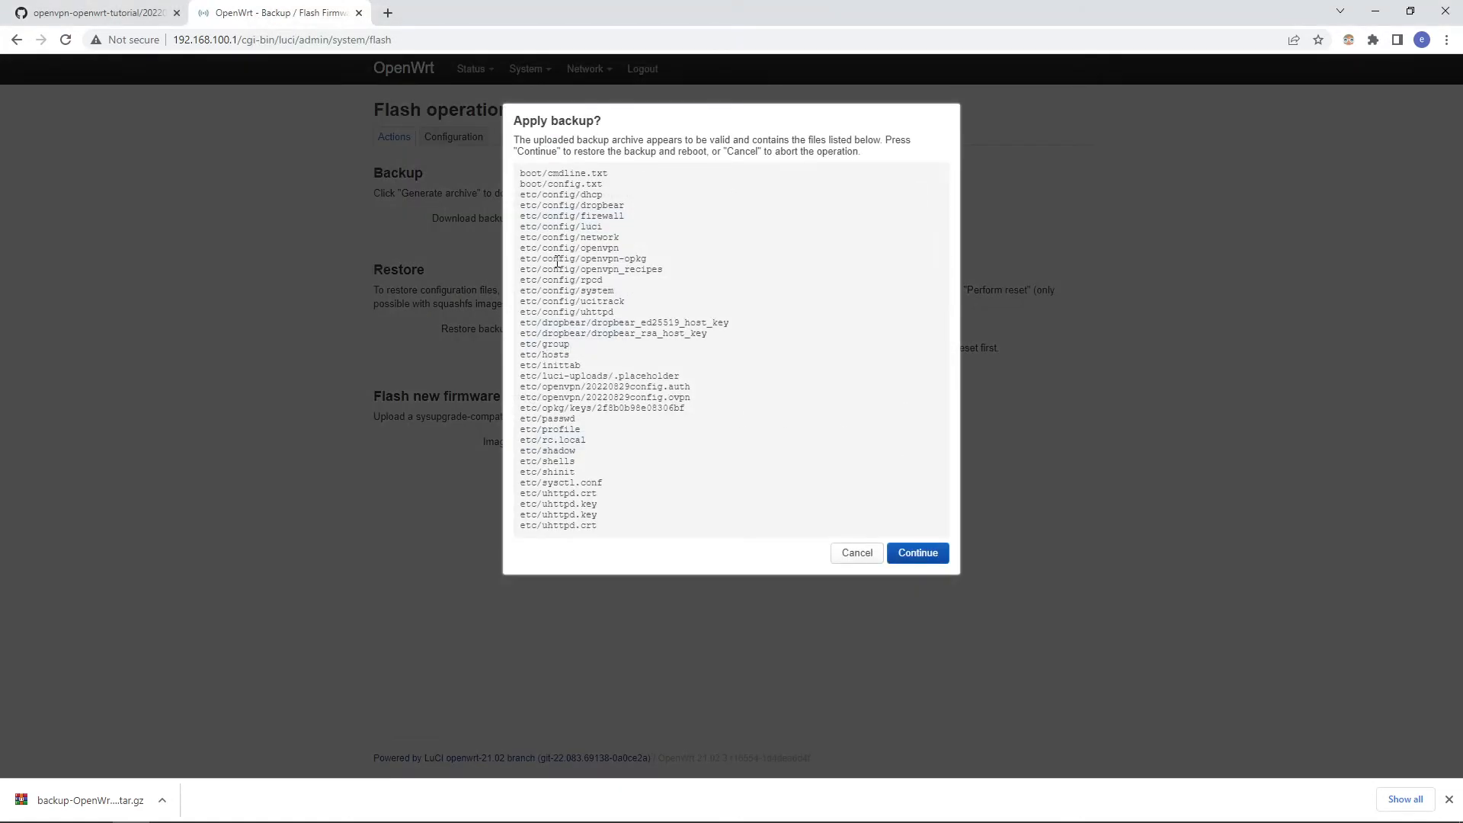
left_click(920, 554)
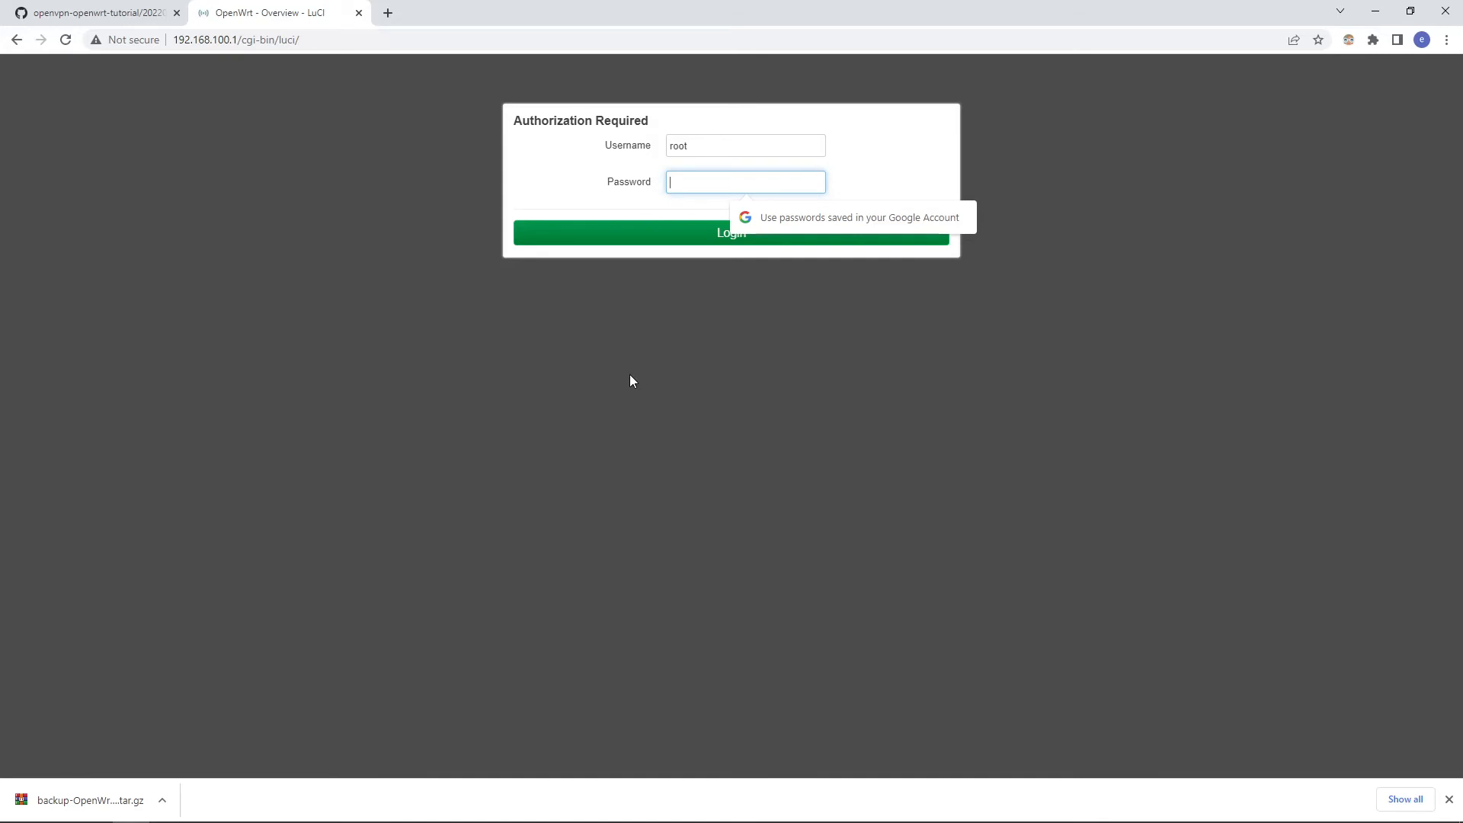
Step: Log in to the router as root with the account password
type("***********")
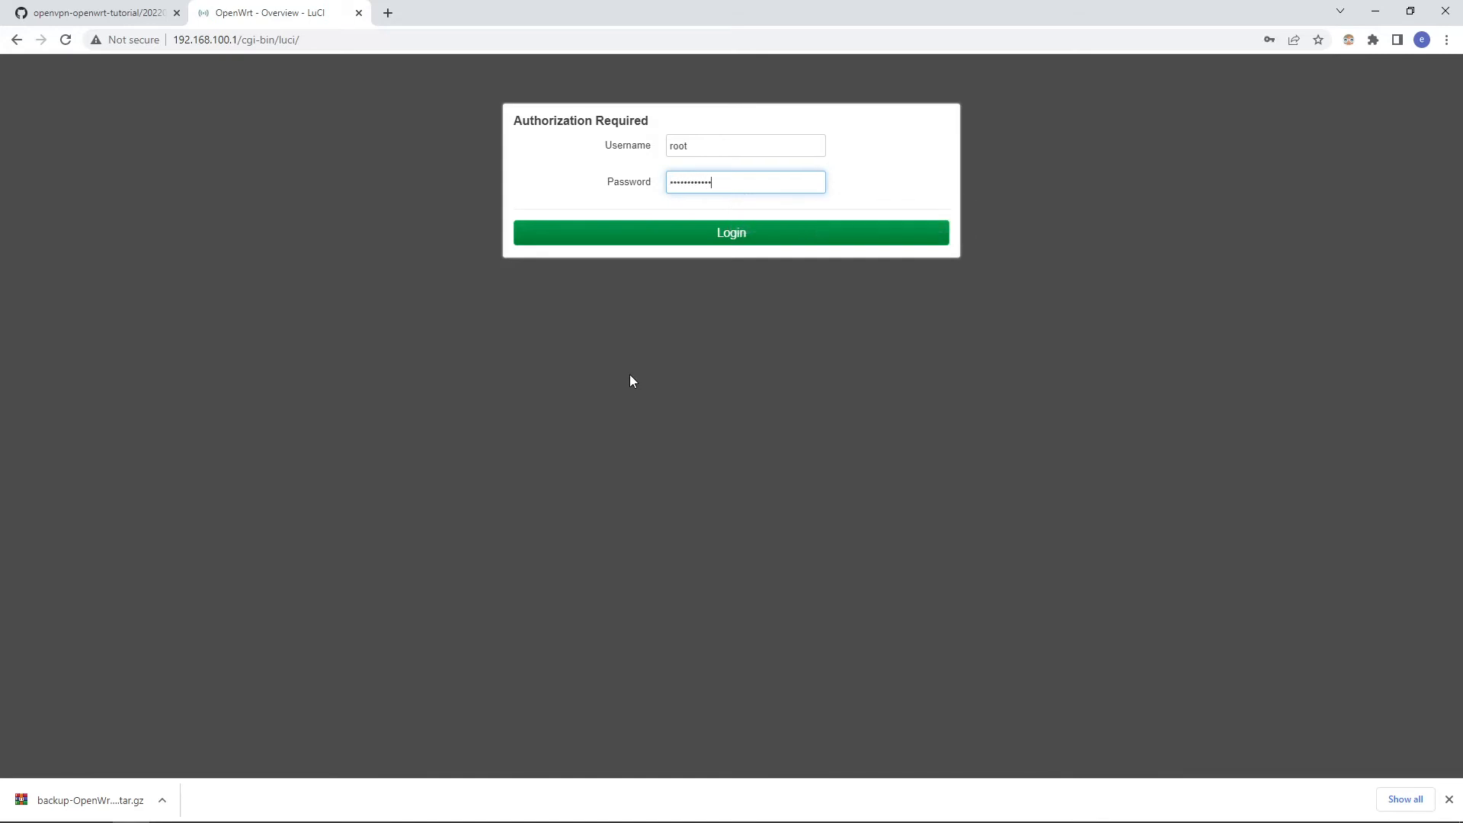
key("Return")
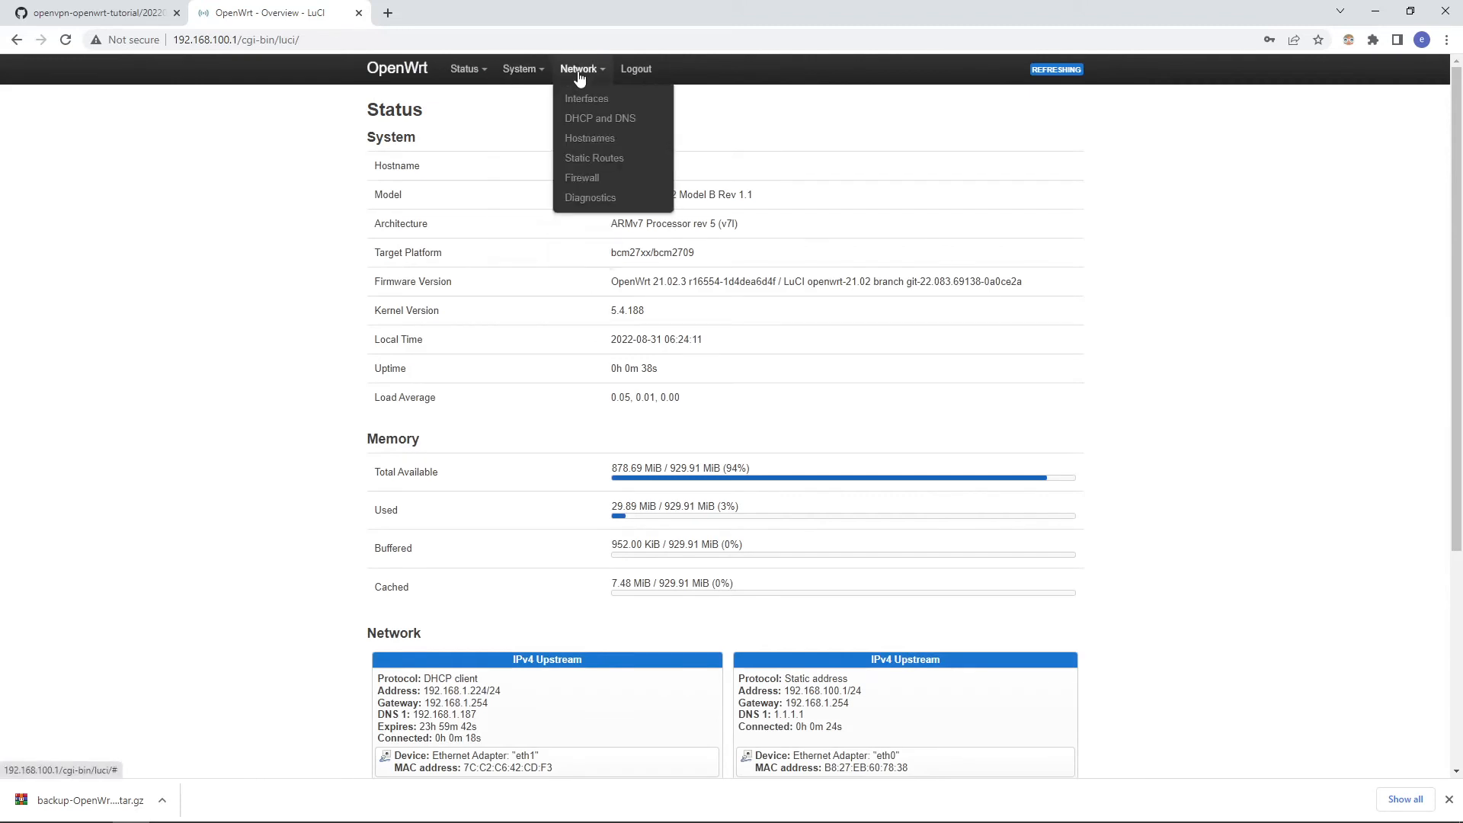
Step: Examine the WAN and LAN interfaces' IPv4 addresses and Ethernet devices, along with the firewall's zone forwardings
left_click(584, 99)
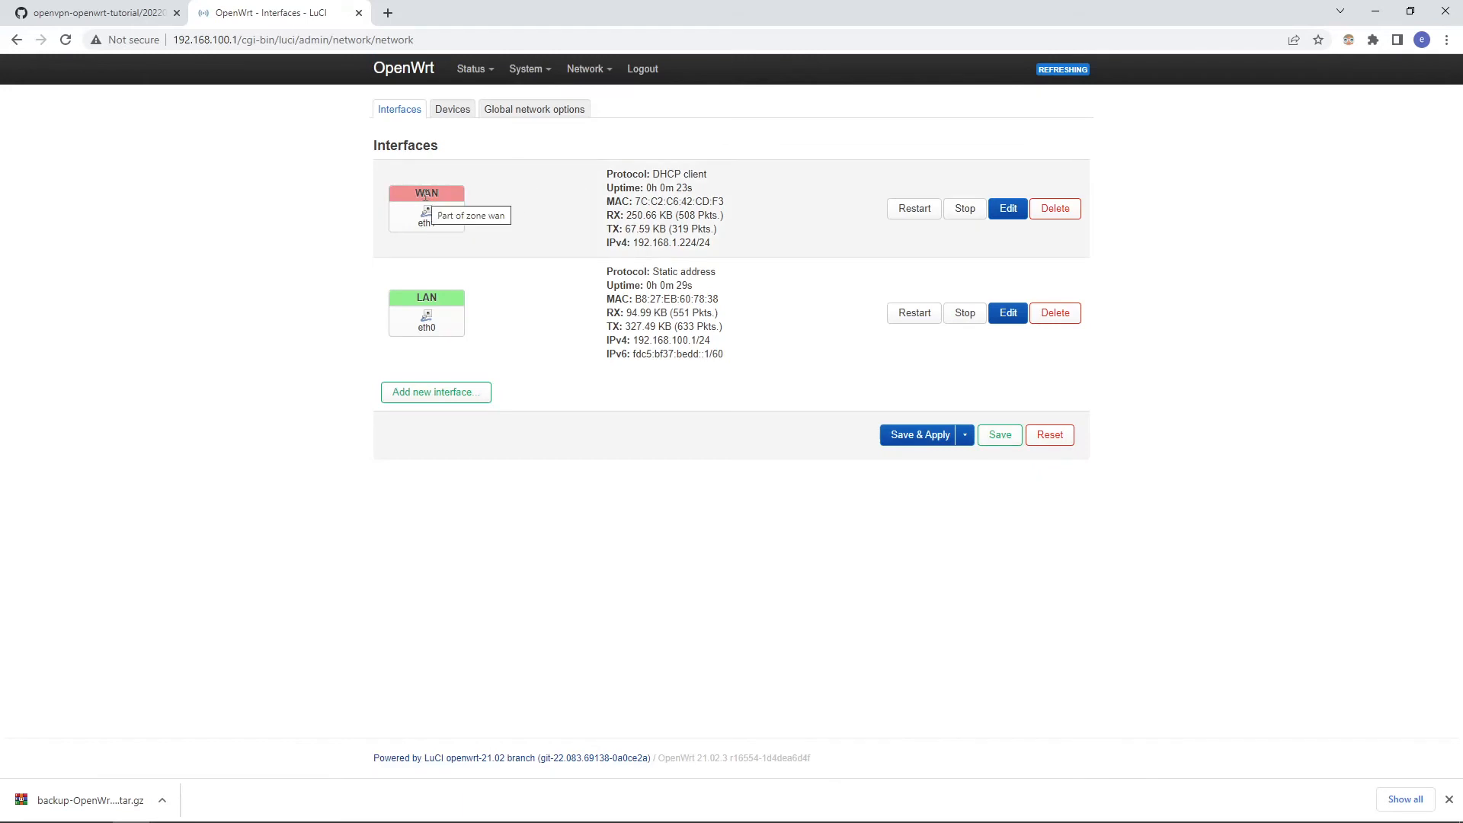
left_click_drag(633, 242, 712, 242)
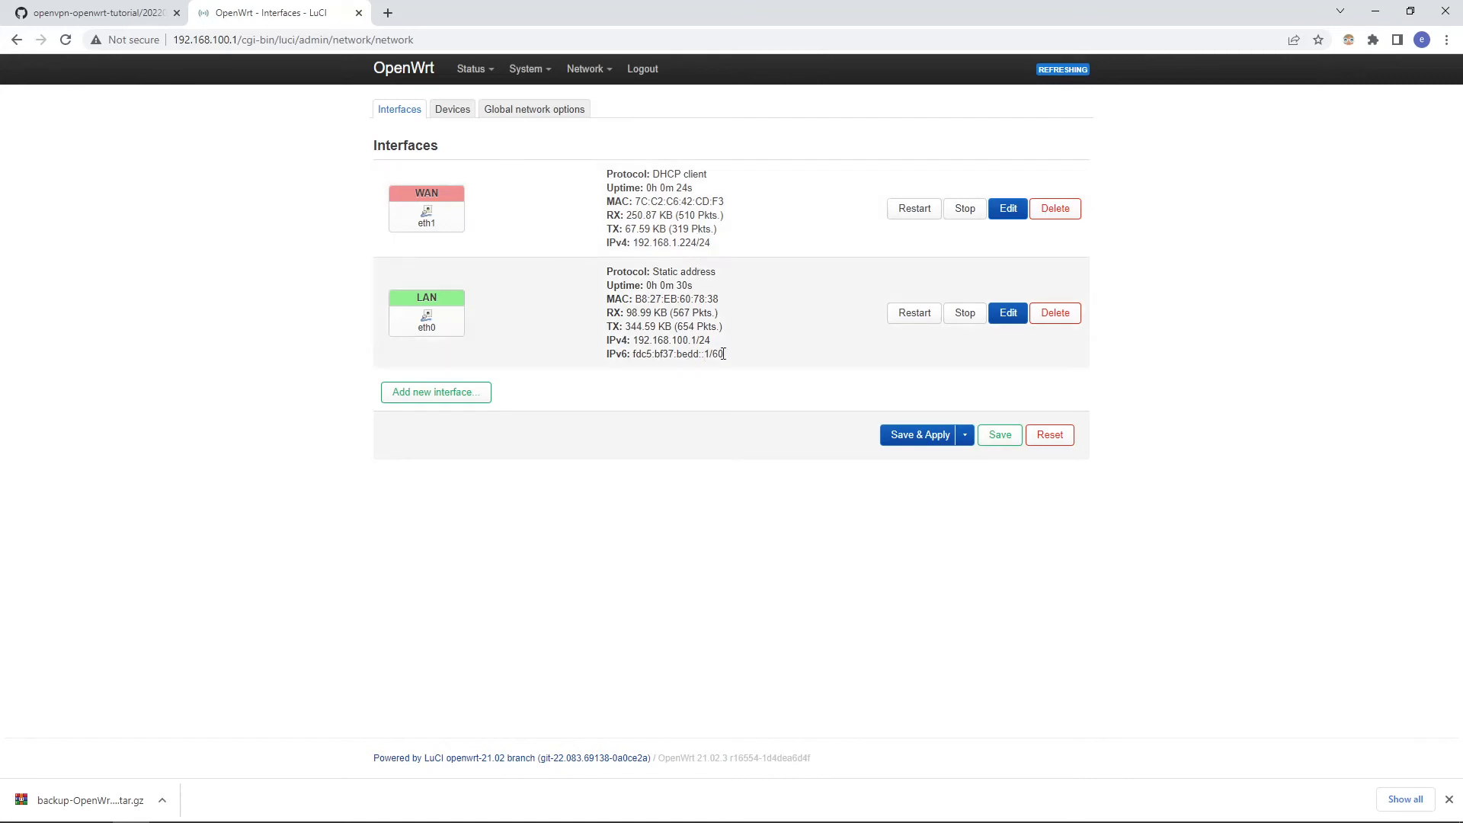
left_click_drag(713, 340, 634, 338)
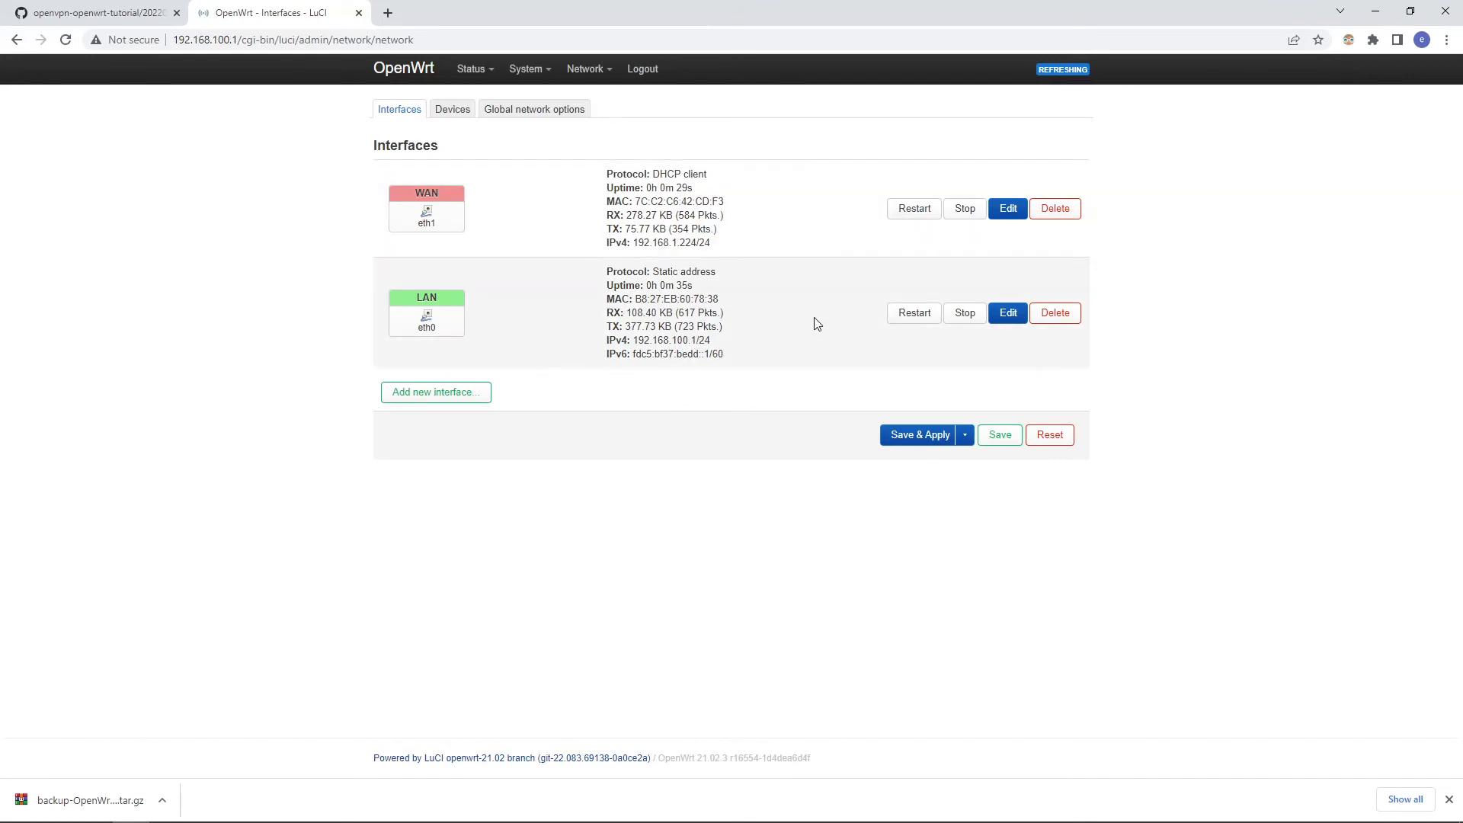
mouse_move(591, 72)
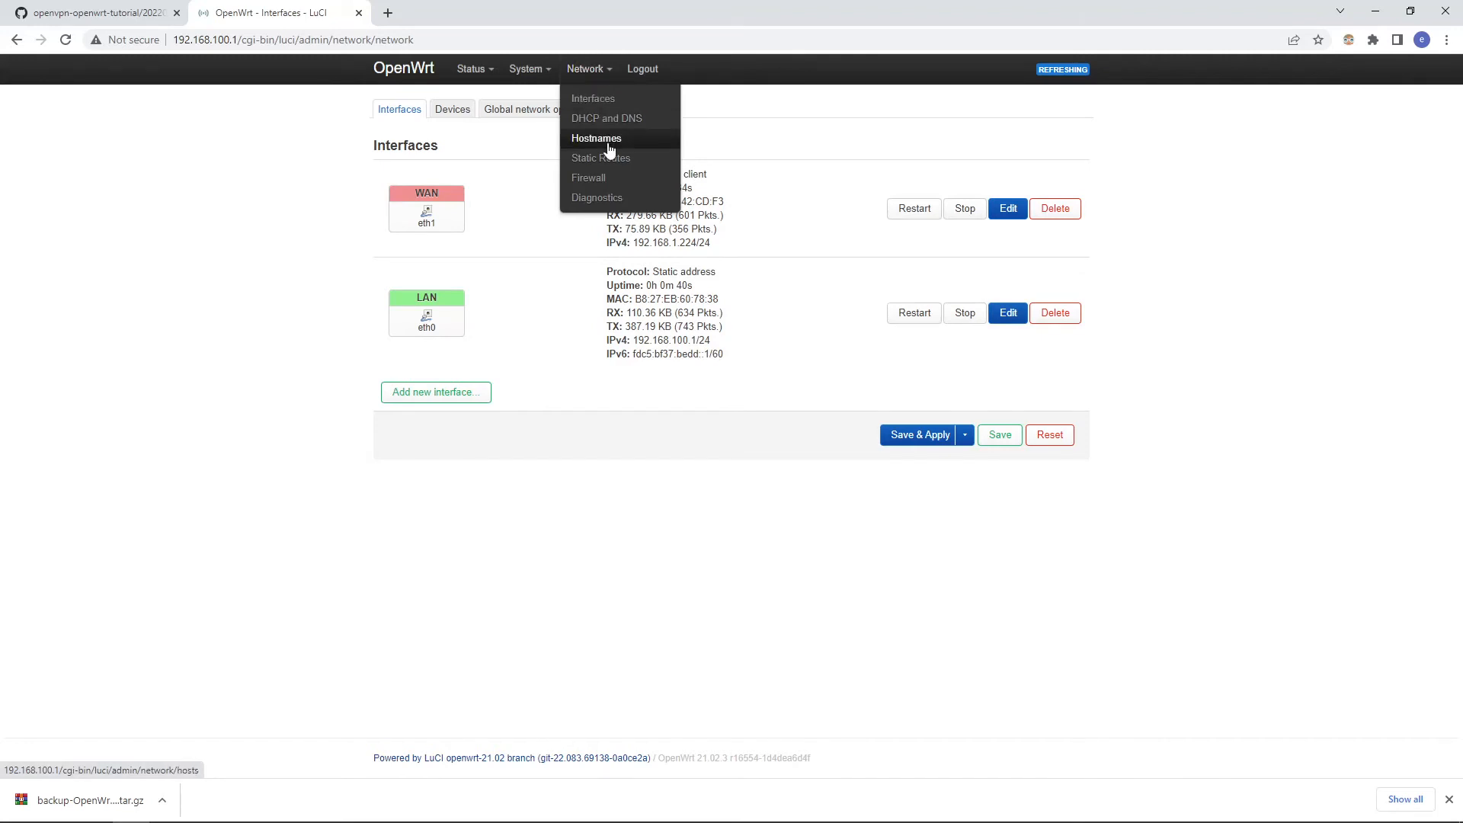
left_click(607, 177)
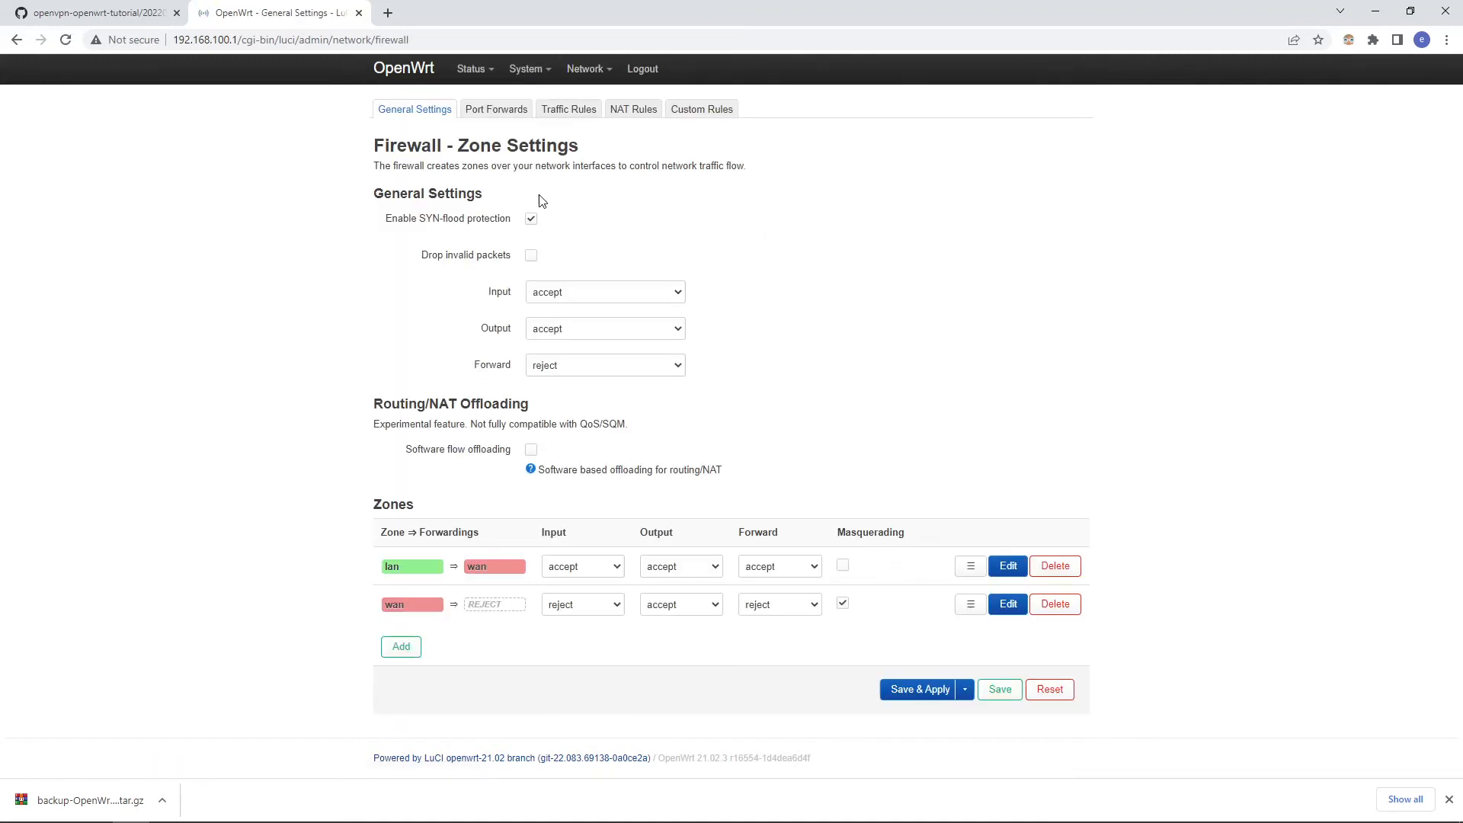
mouse_move(492, 563)
mouse_move(585, 69)
left_click(585, 98)
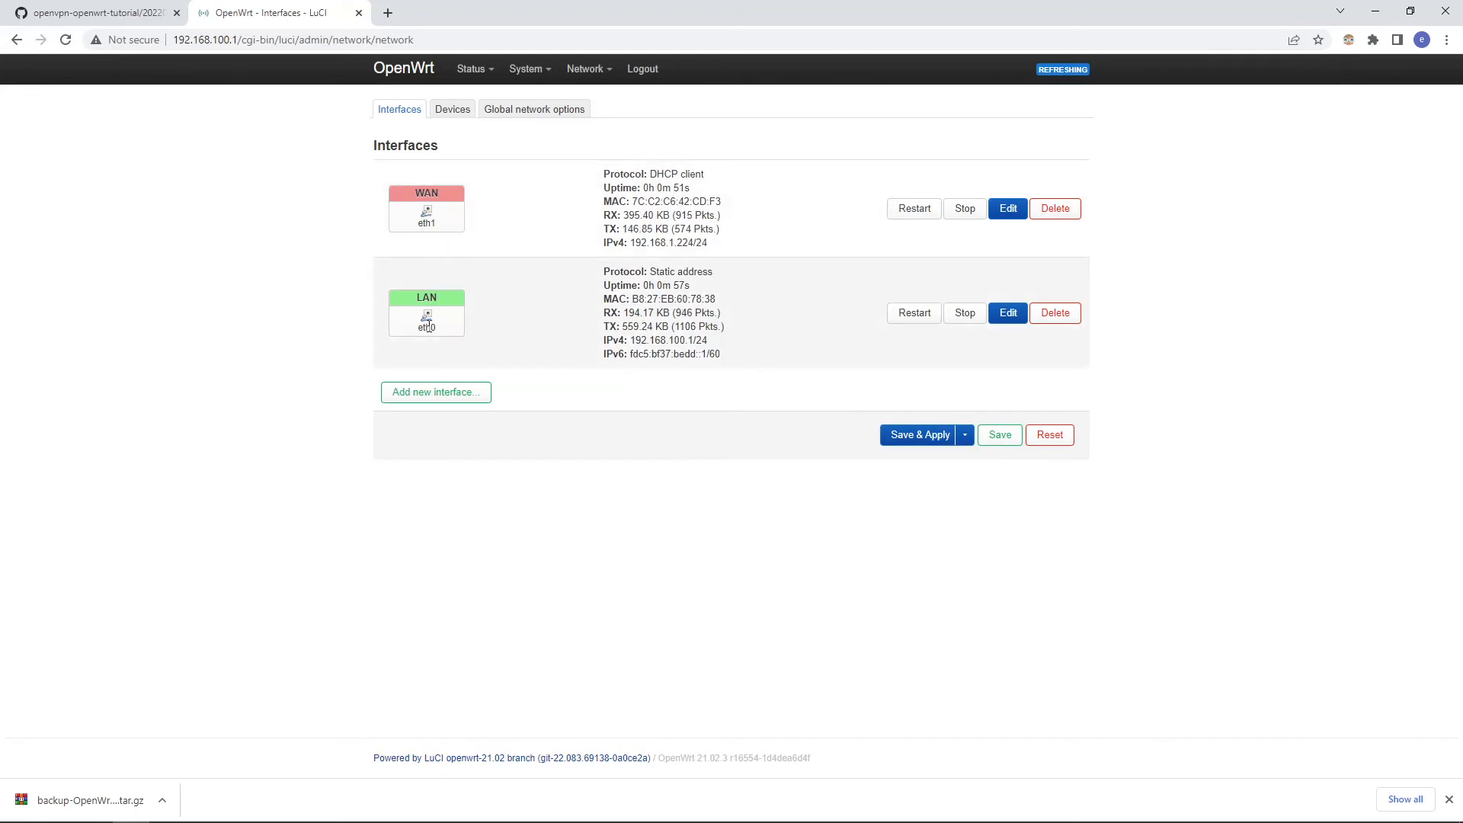
left_click_drag(437, 329, 412, 332)
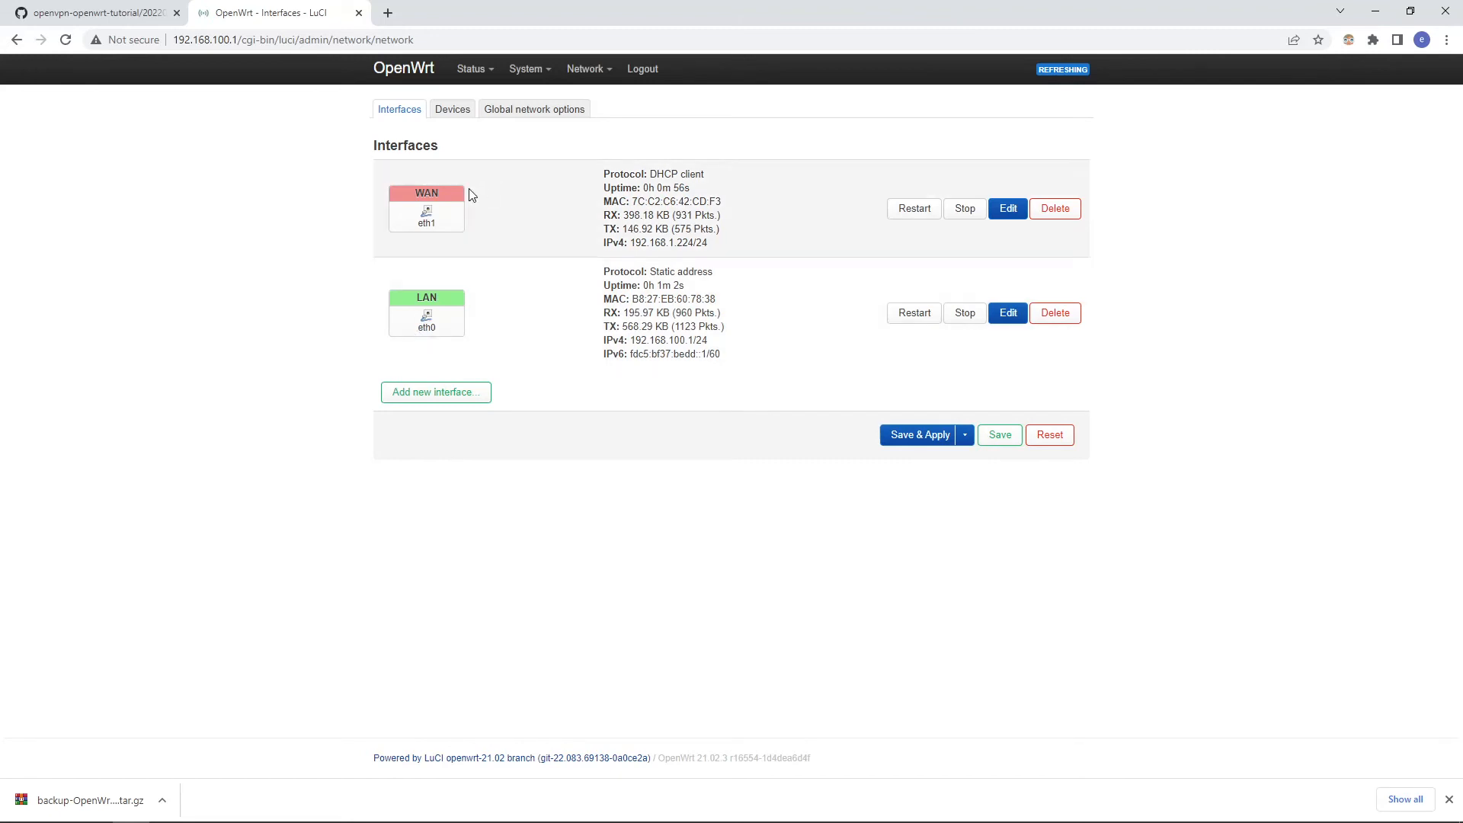
left_click_drag(448, 223, 397, 227)
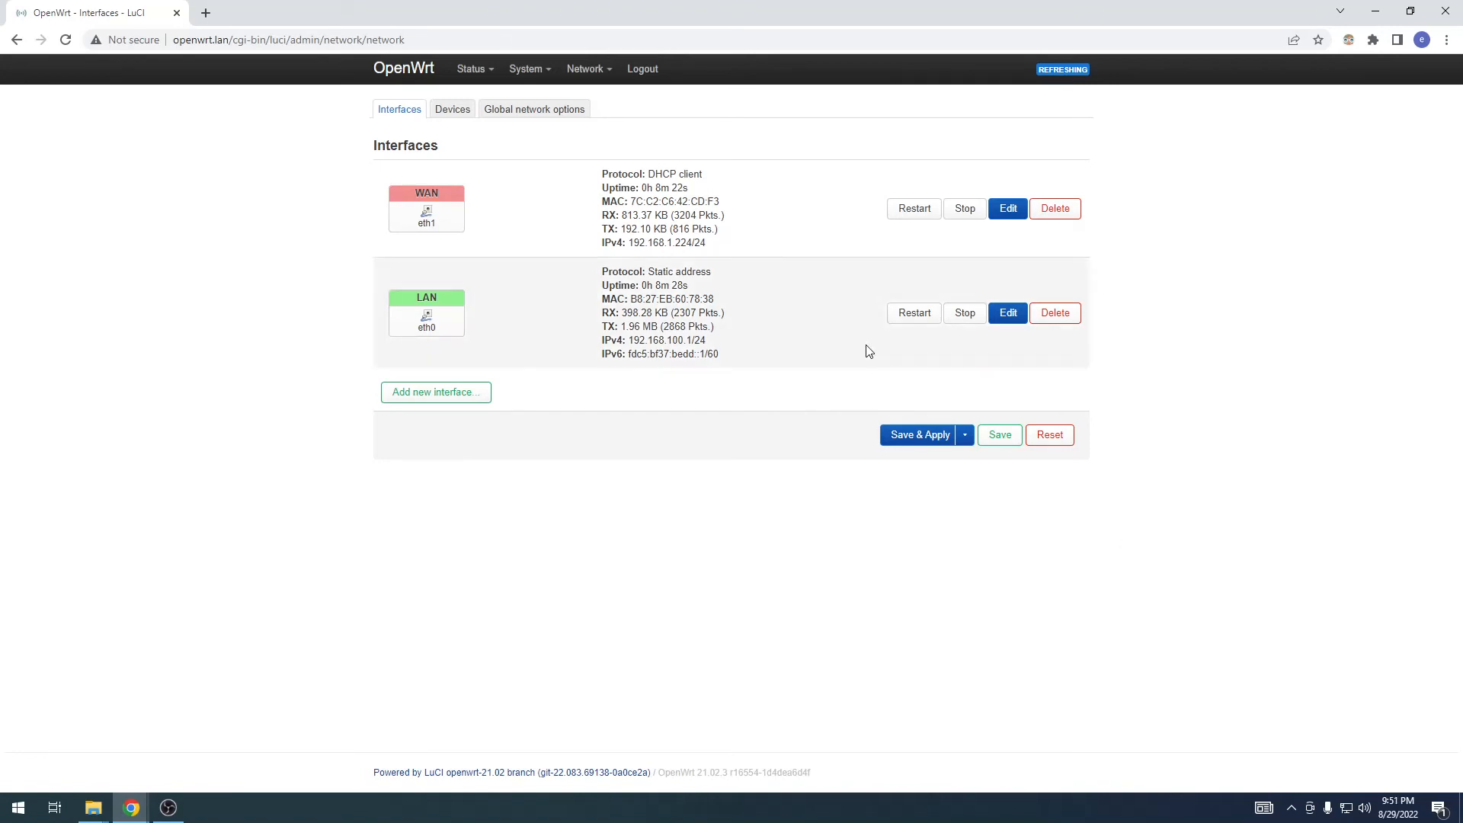
Step: Update the router's lists of available software packages
mouse_move(524, 90)
left_click(539, 139)
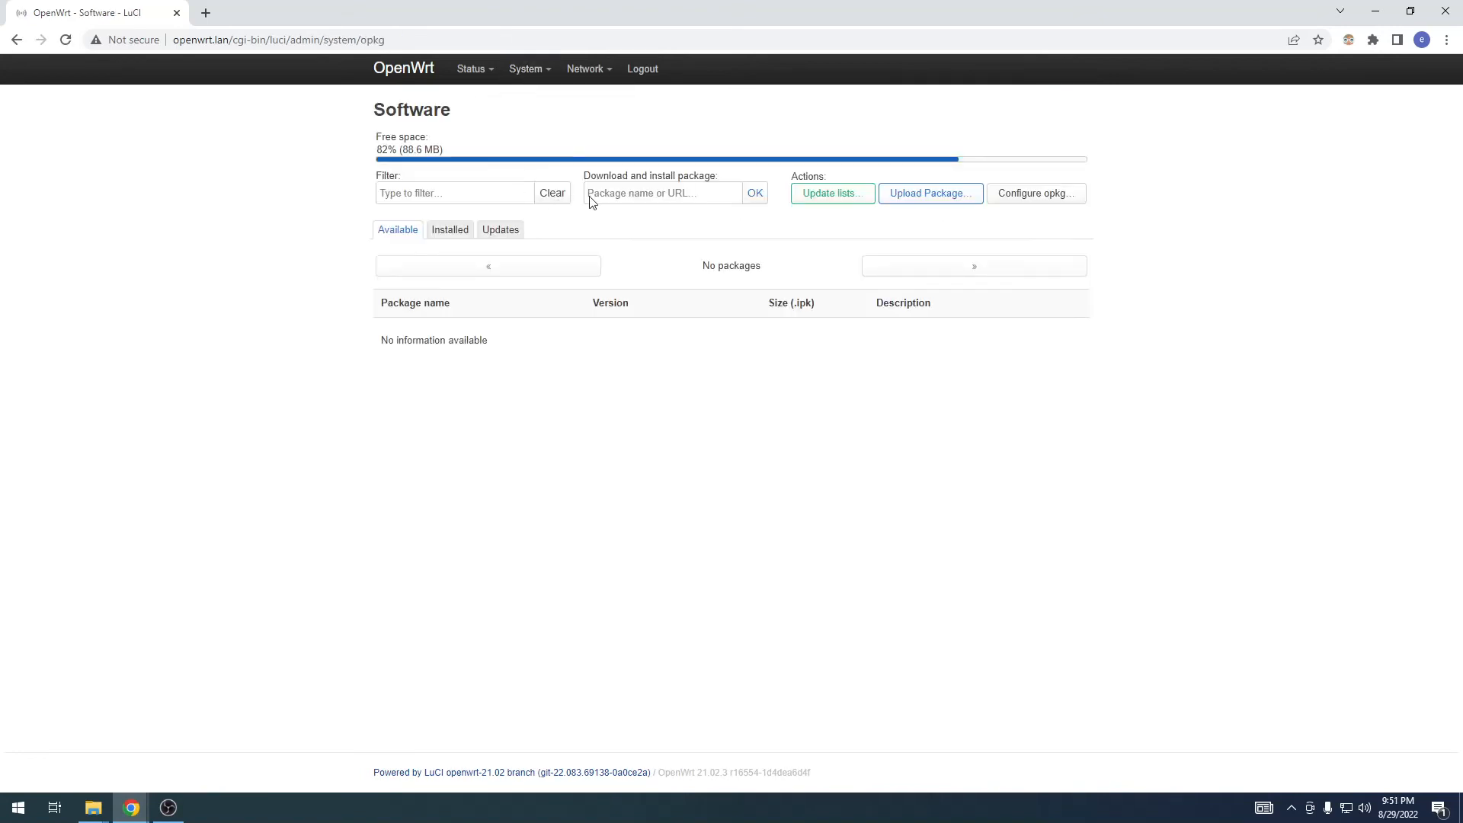
left_click(798, 193)
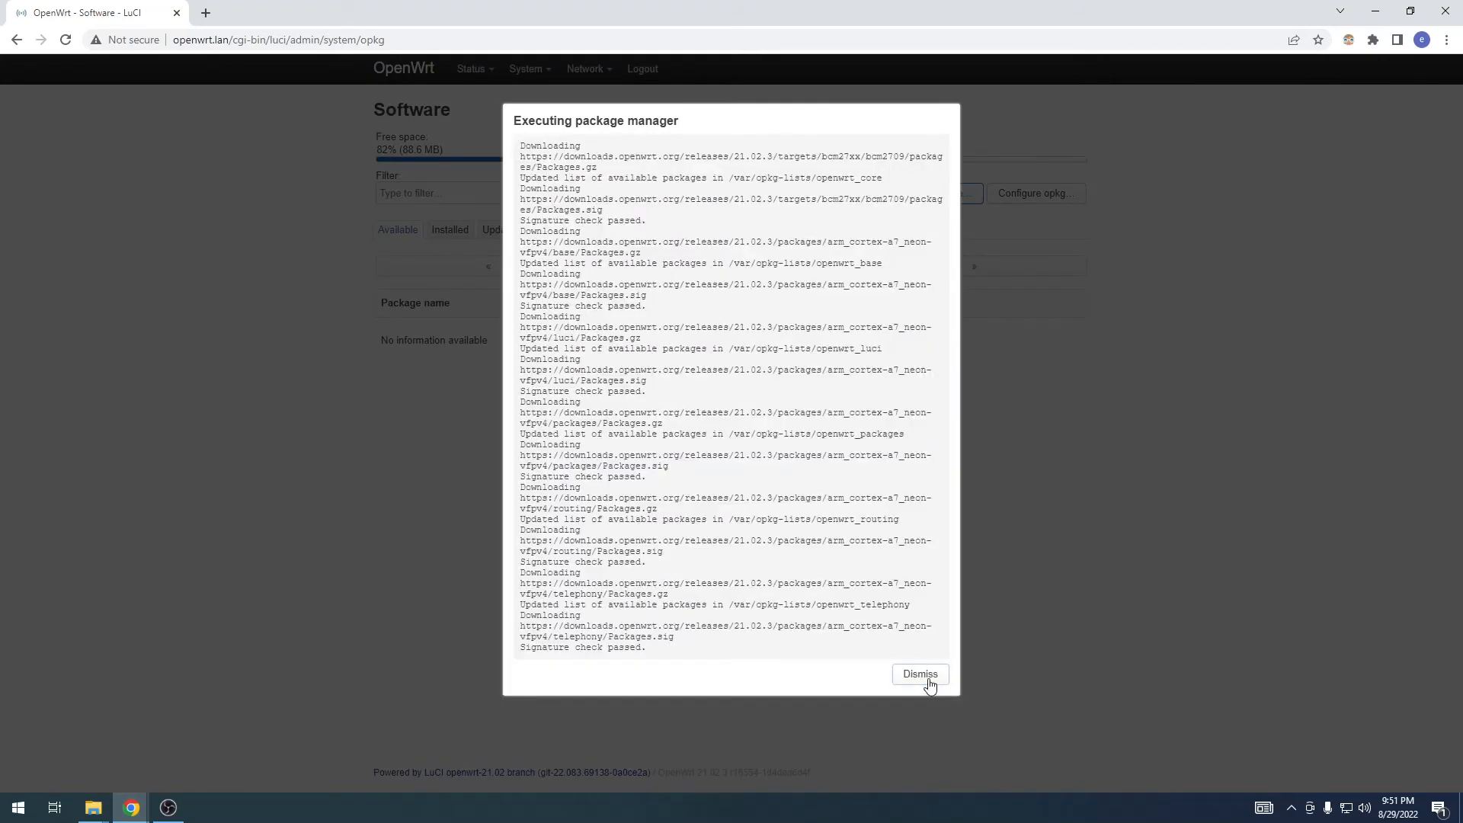
left_click(930, 681)
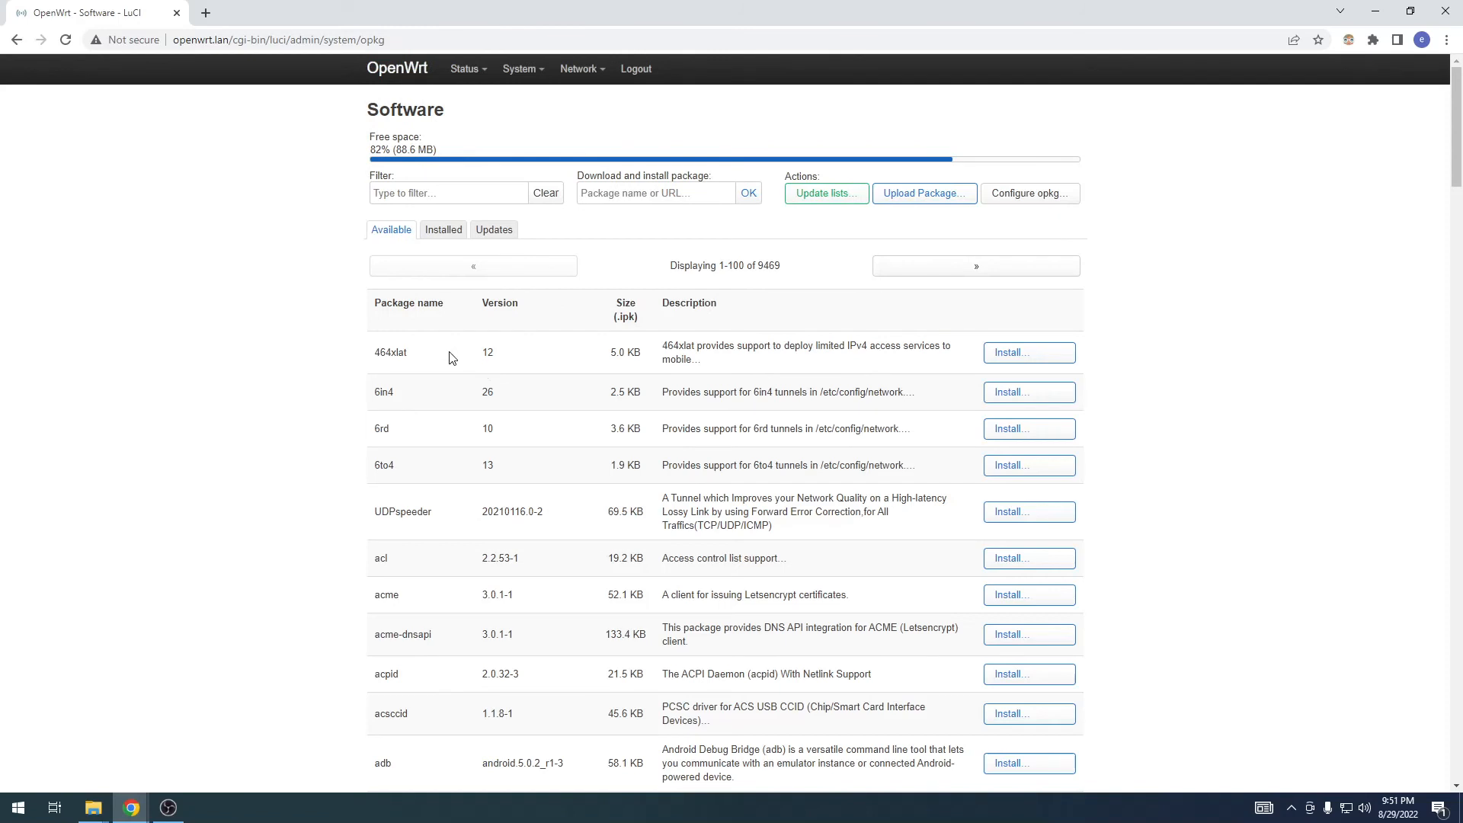
Step: Filter the available packages by openvpn and install luci-app-openvpn
left_click(421, 193)
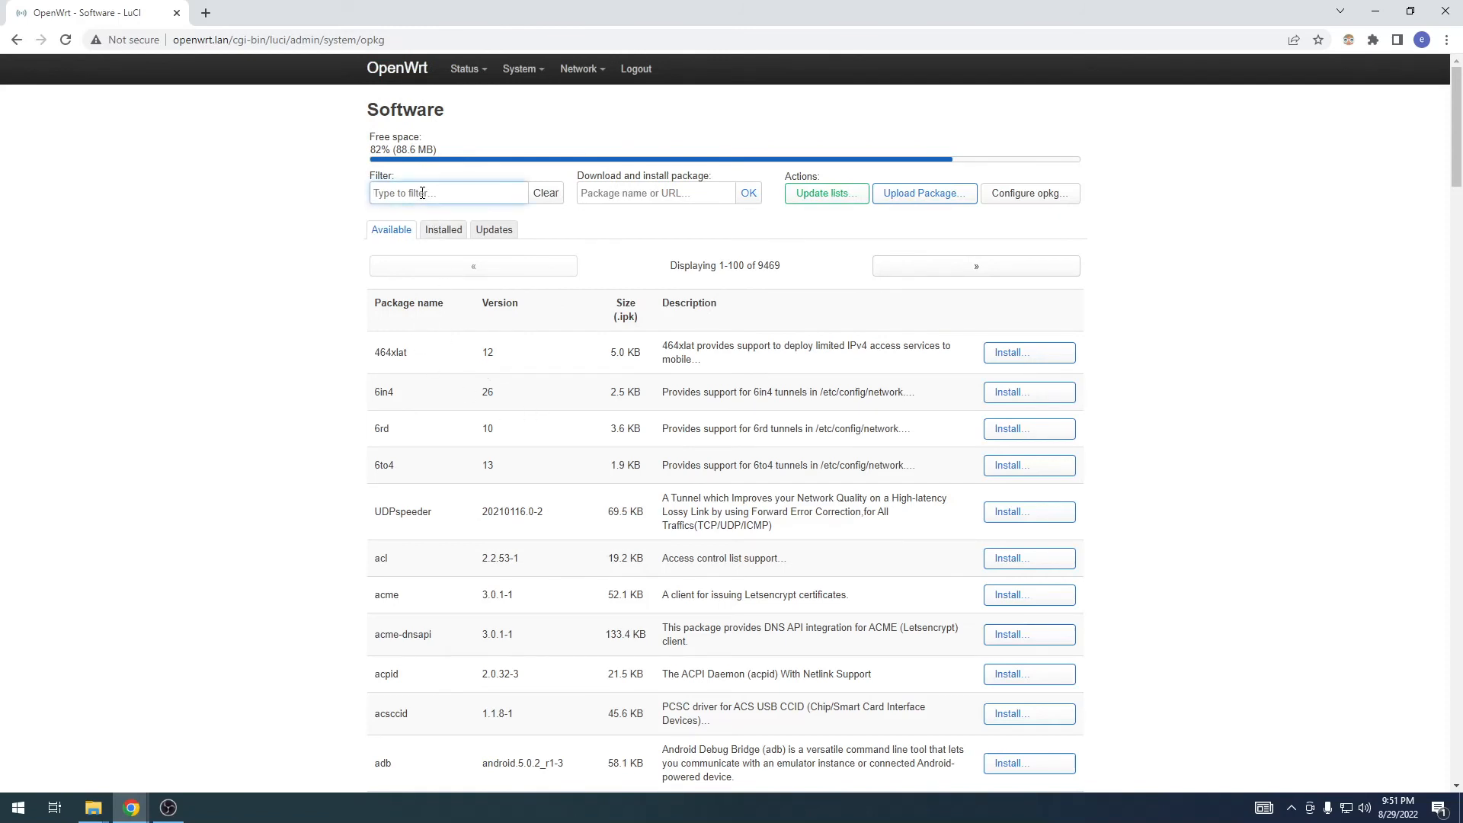
type("openvpn")
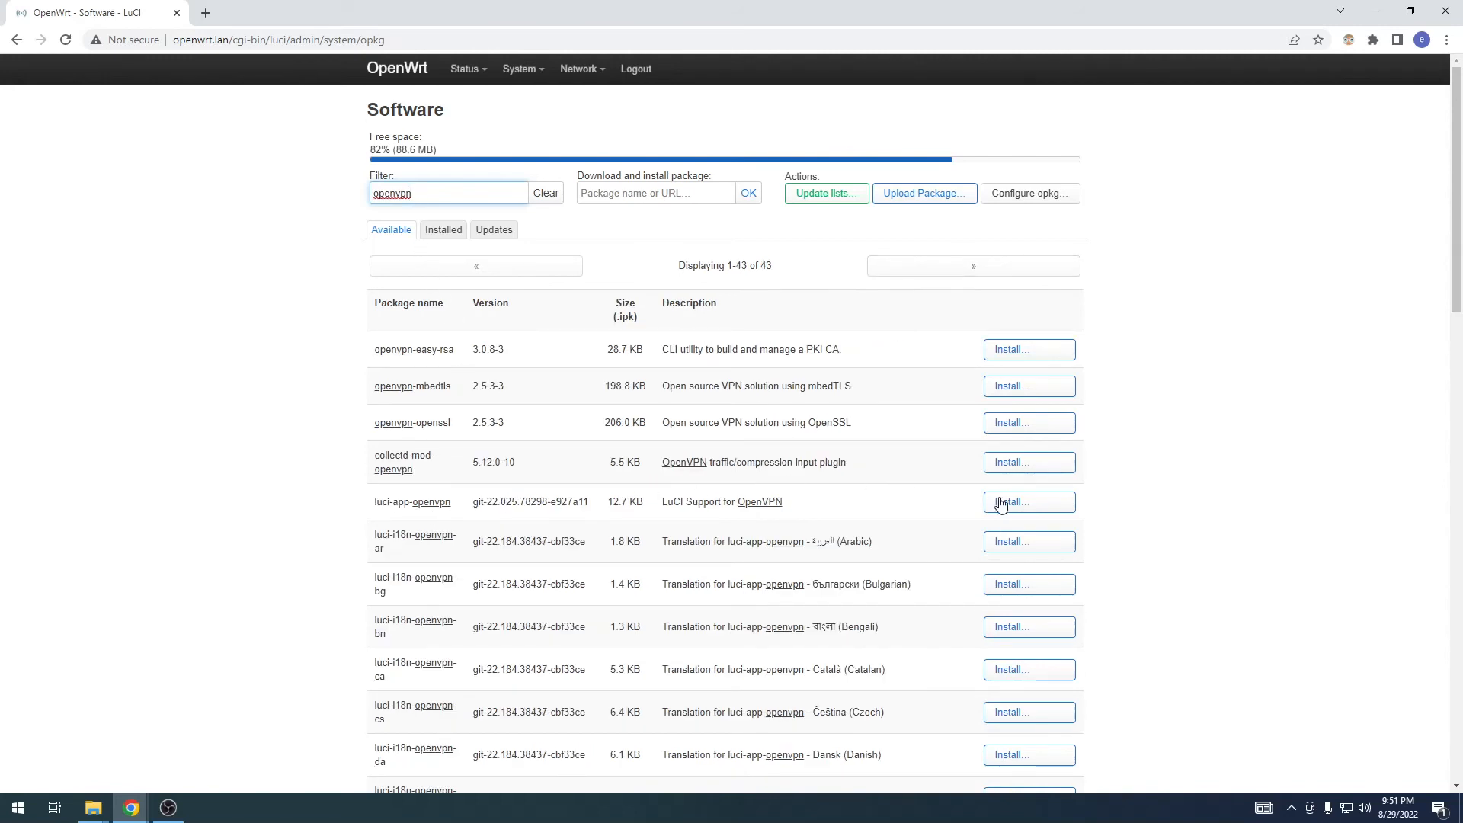
left_click(1032, 503)
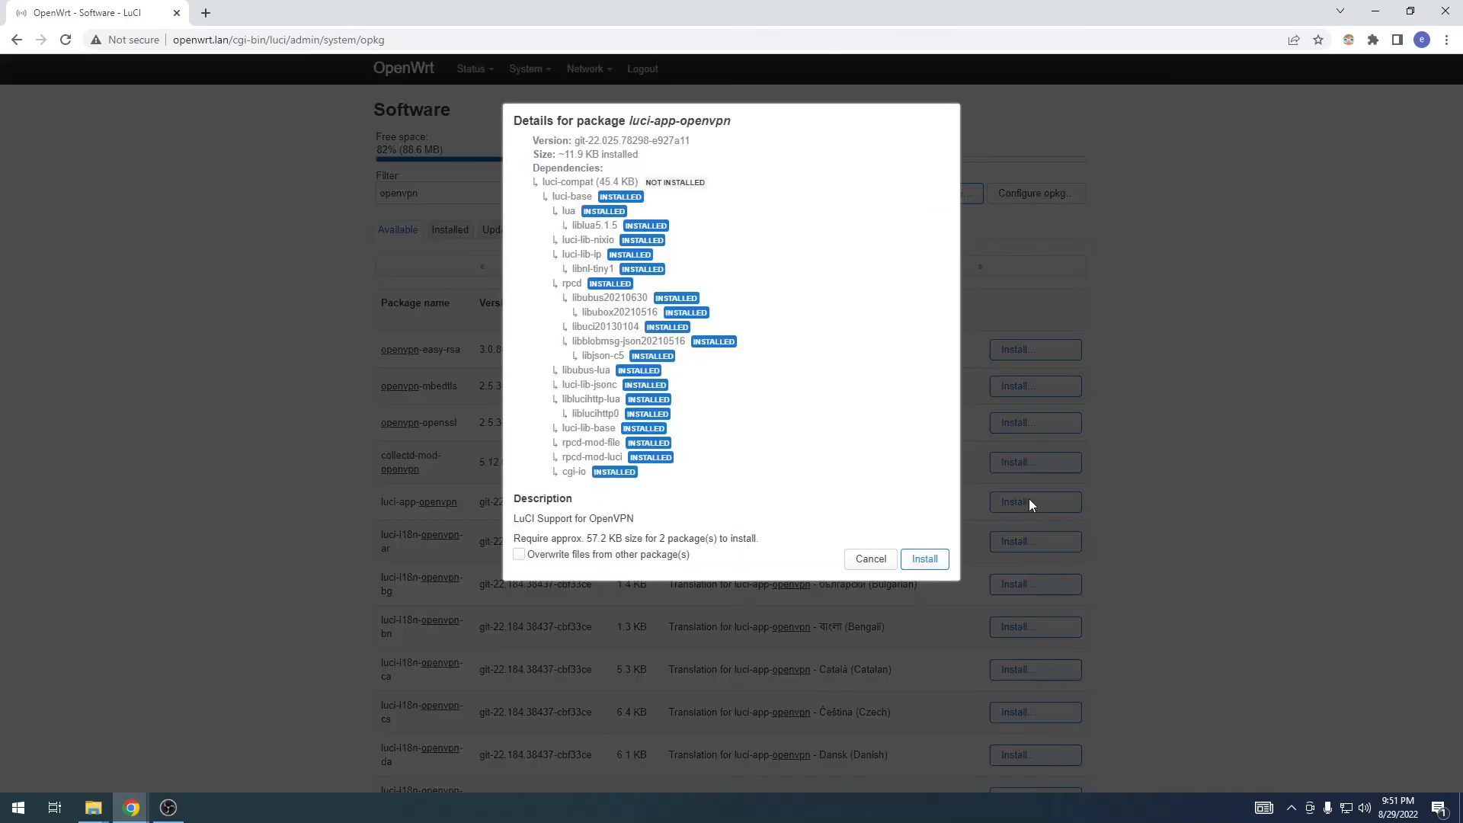
left_click(927, 558)
left_click(926, 275)
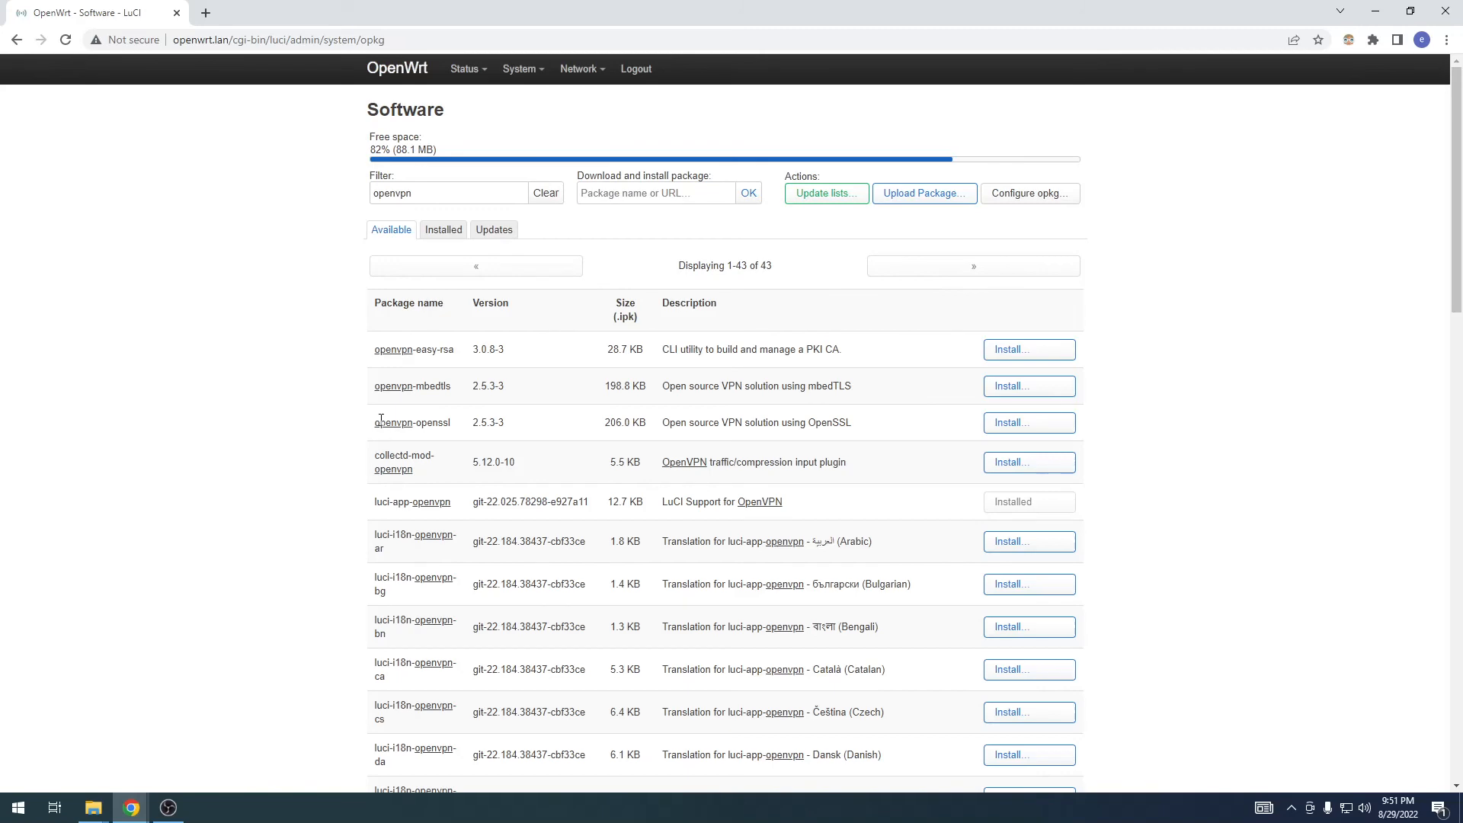
Step: Install the openvpn-openssl package with its dependencies
left_click_drag(377, 418, 480, 420)
left_click(541, 424)
left_click(1031, 424)
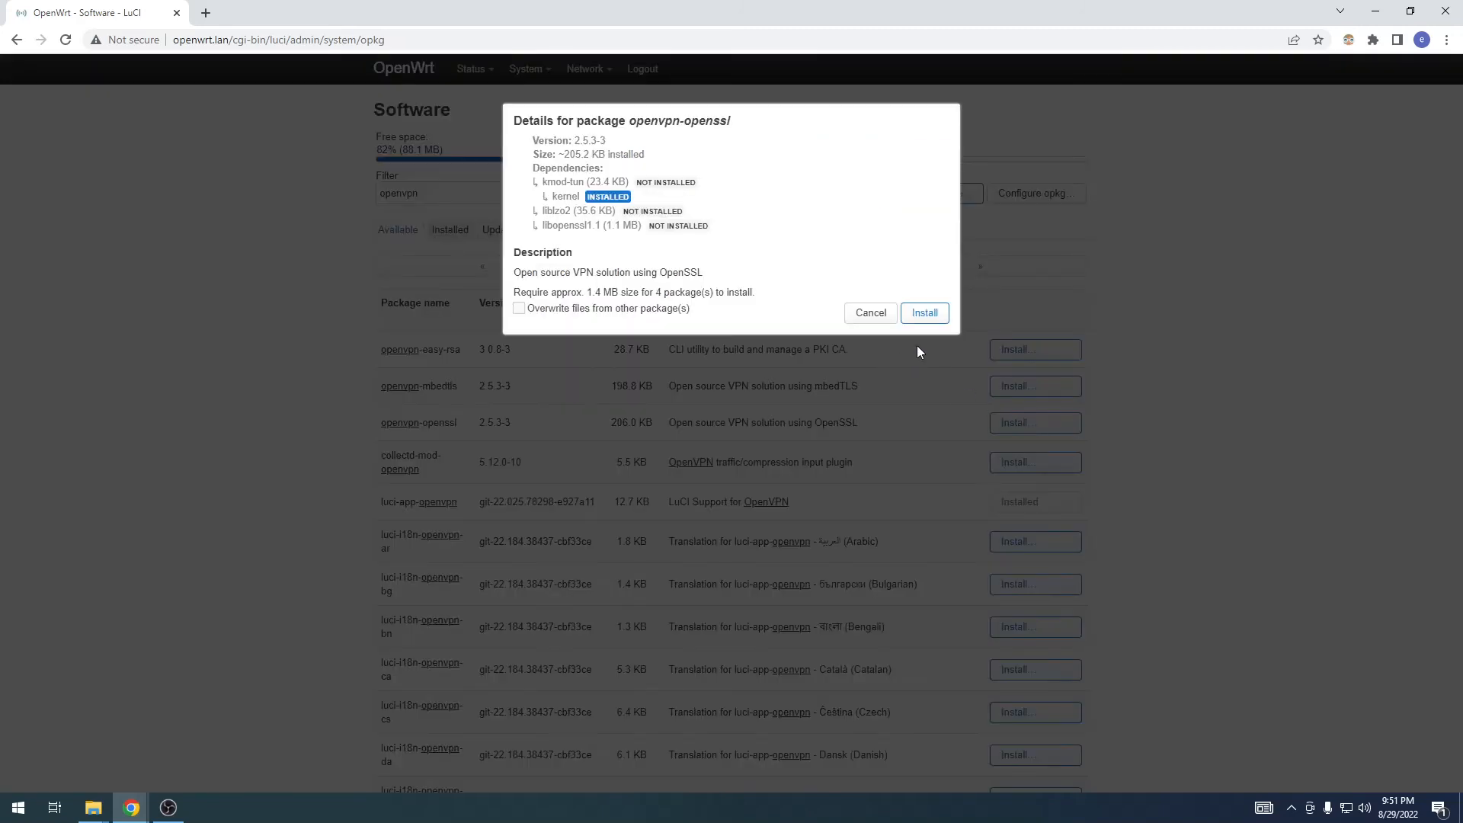
left_click(924, 314)
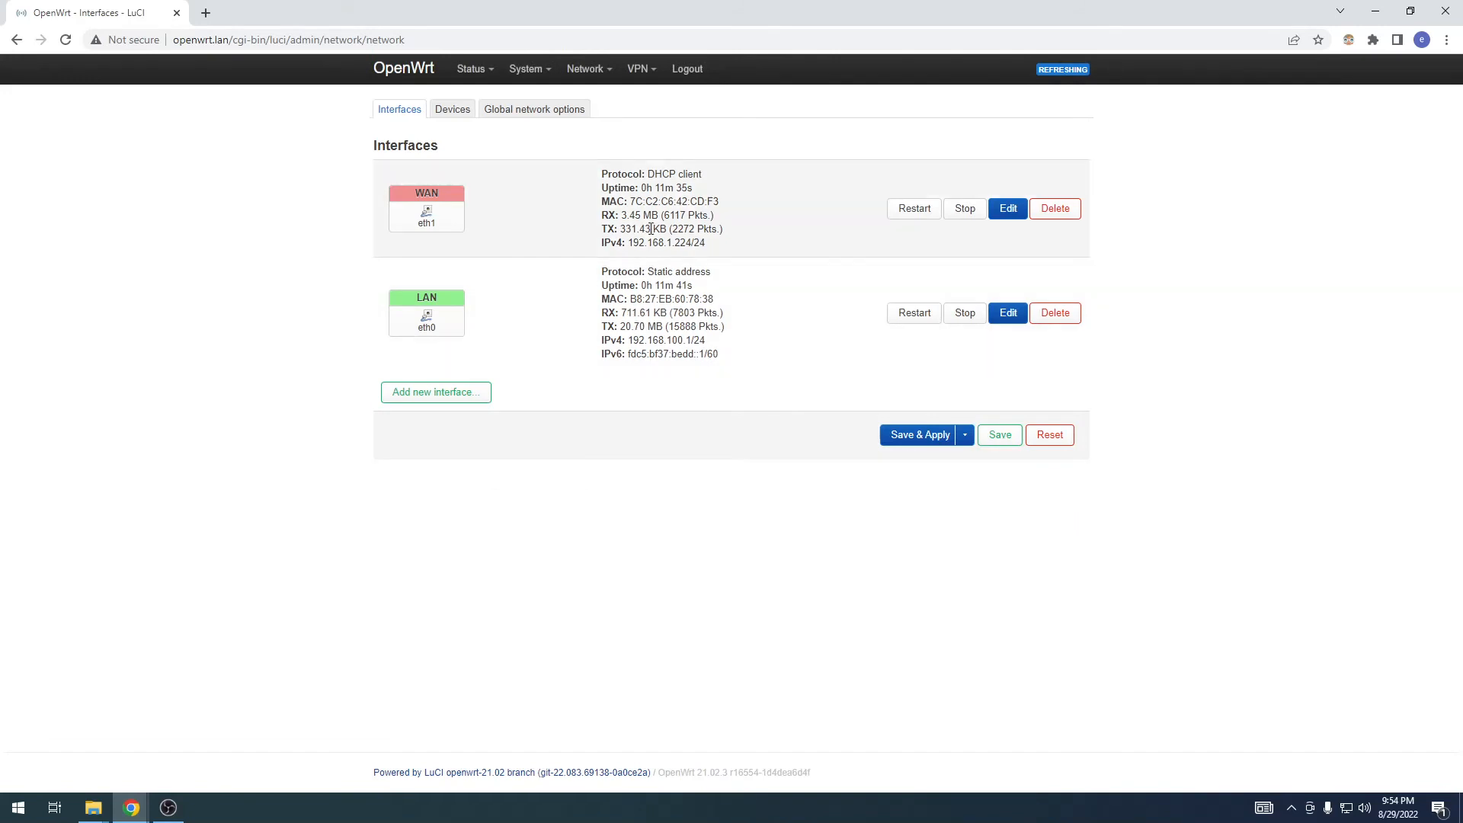
Step: Upload openwrt-router.ovpn as an OpenVPN instance named 20220829config, then enable the instance and apply the change
left_click(654, 99)
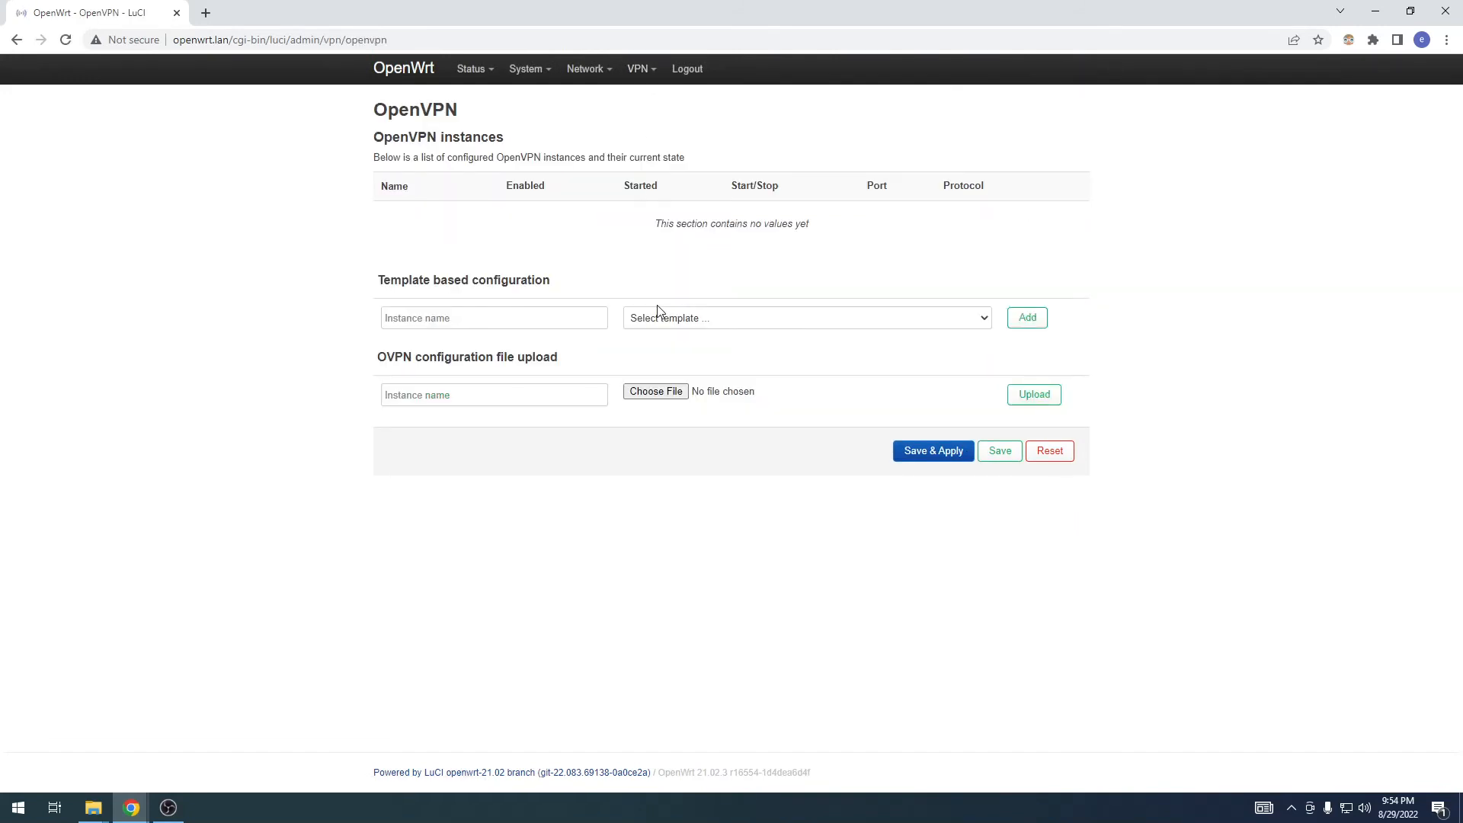
left_click(654, 393)
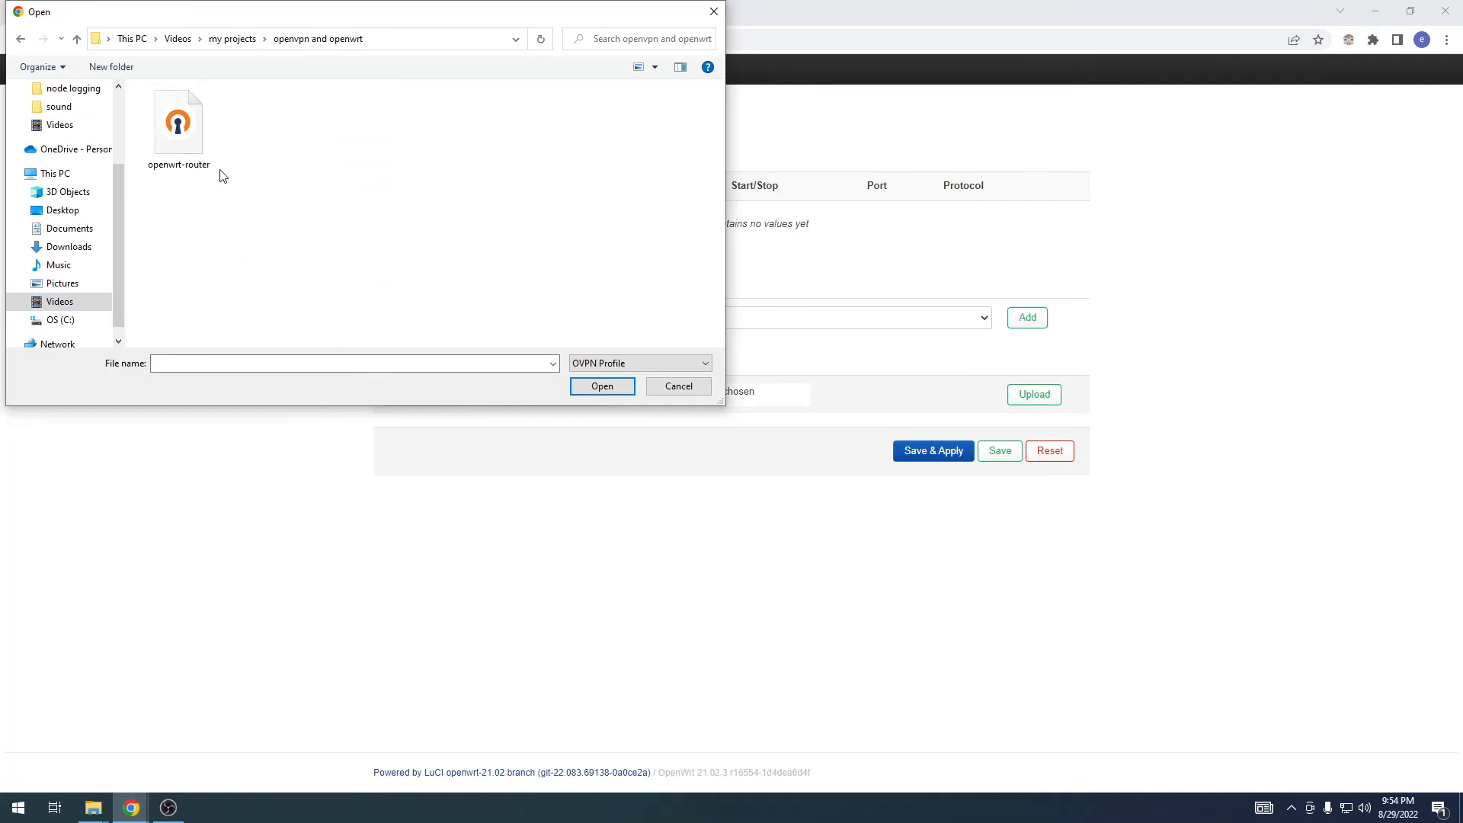
left_click(196, 131)
left_click(626, 387)
left_click(526, 389)
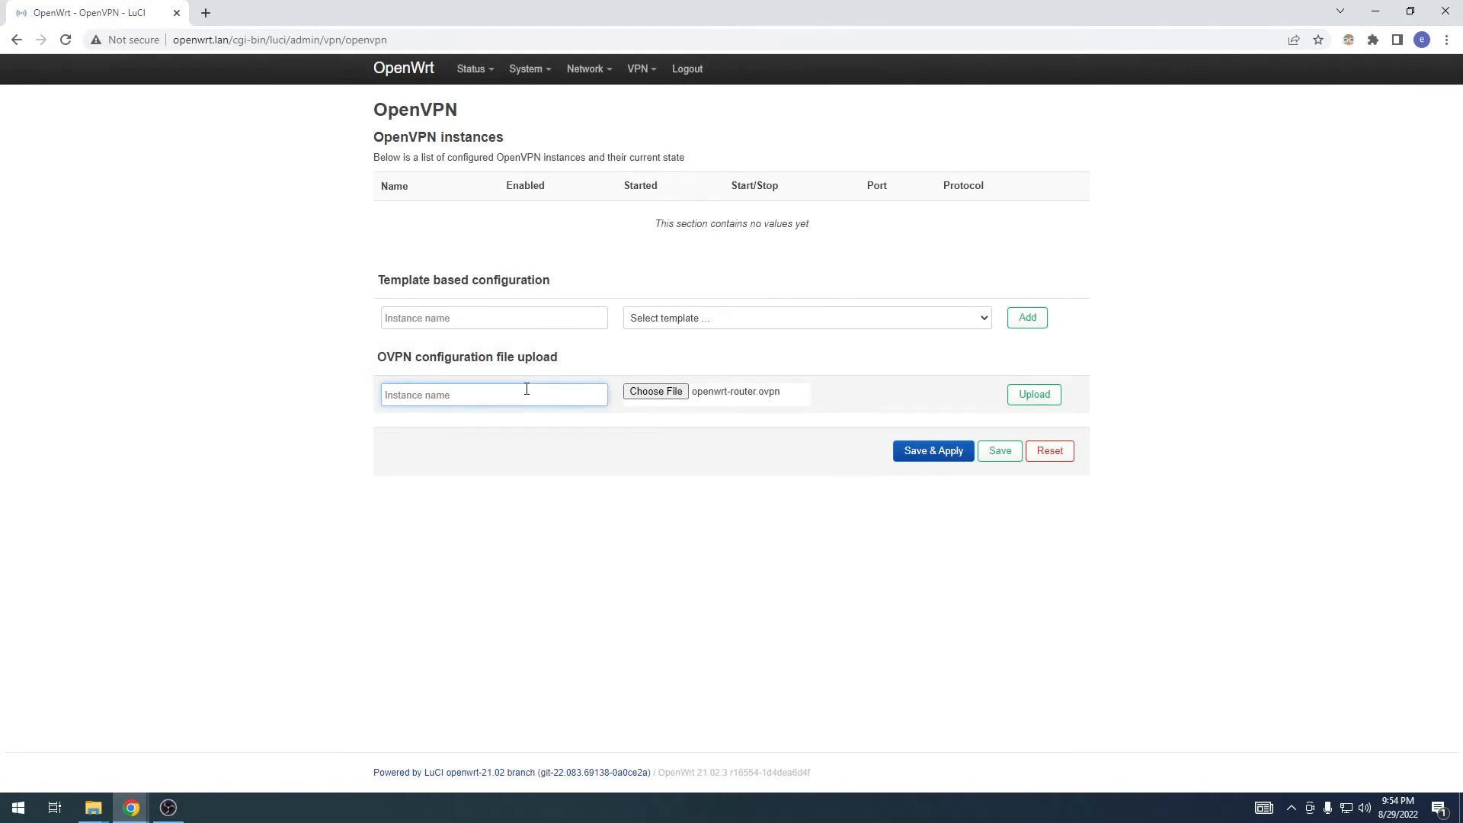
type("20220829-config")
left_click(1027, 396)
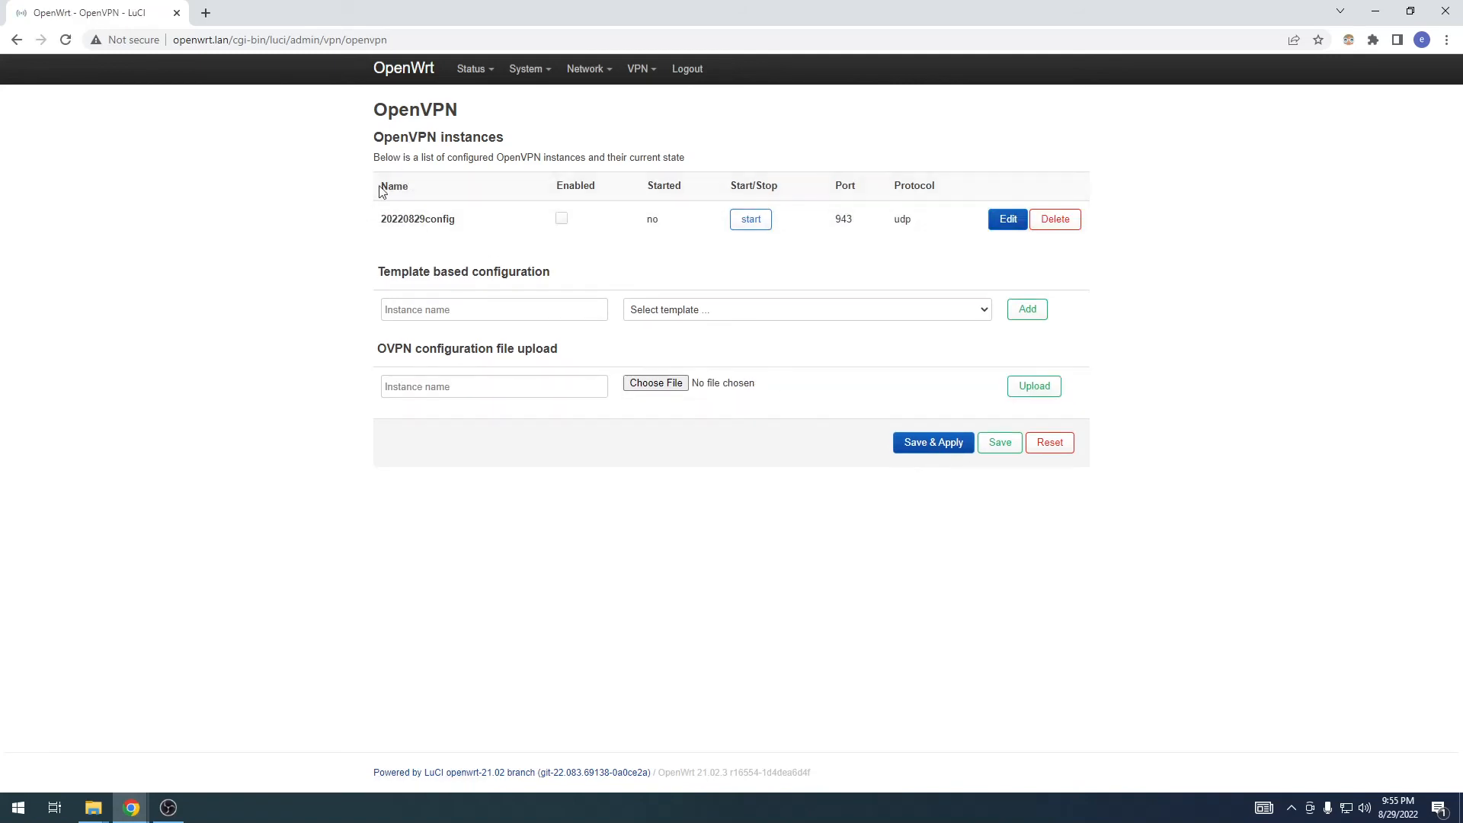
left_click(561, 220)
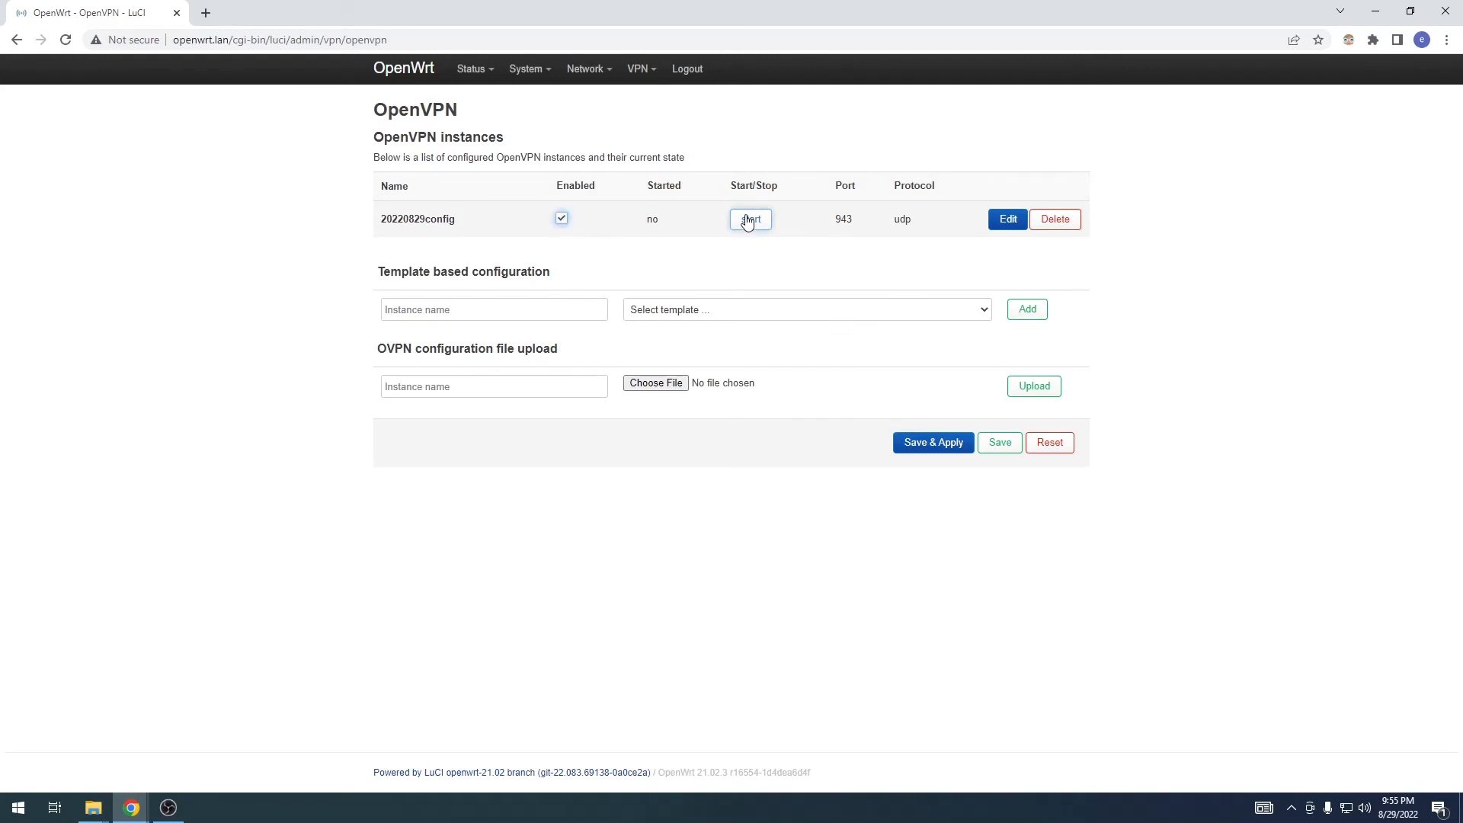
left_click(942, 446)
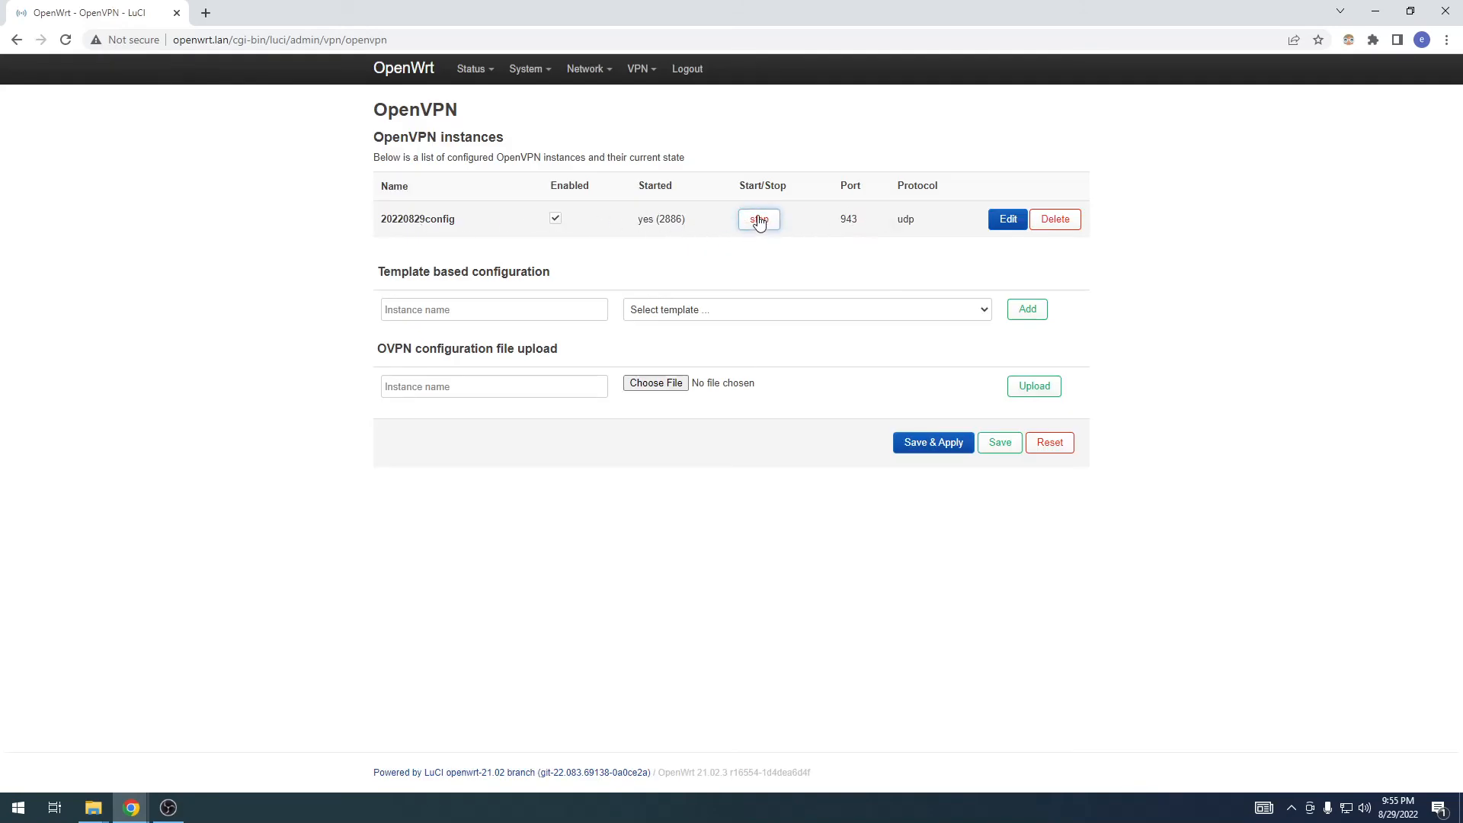
Step: Examine the 20220829config instance's OVPN file, including the remote server address, and return to the OpenVPN instances overview
left_click(1007, 220)
scroll(595, 334, "down", 5)
scroll(595, 333, "up", 3)
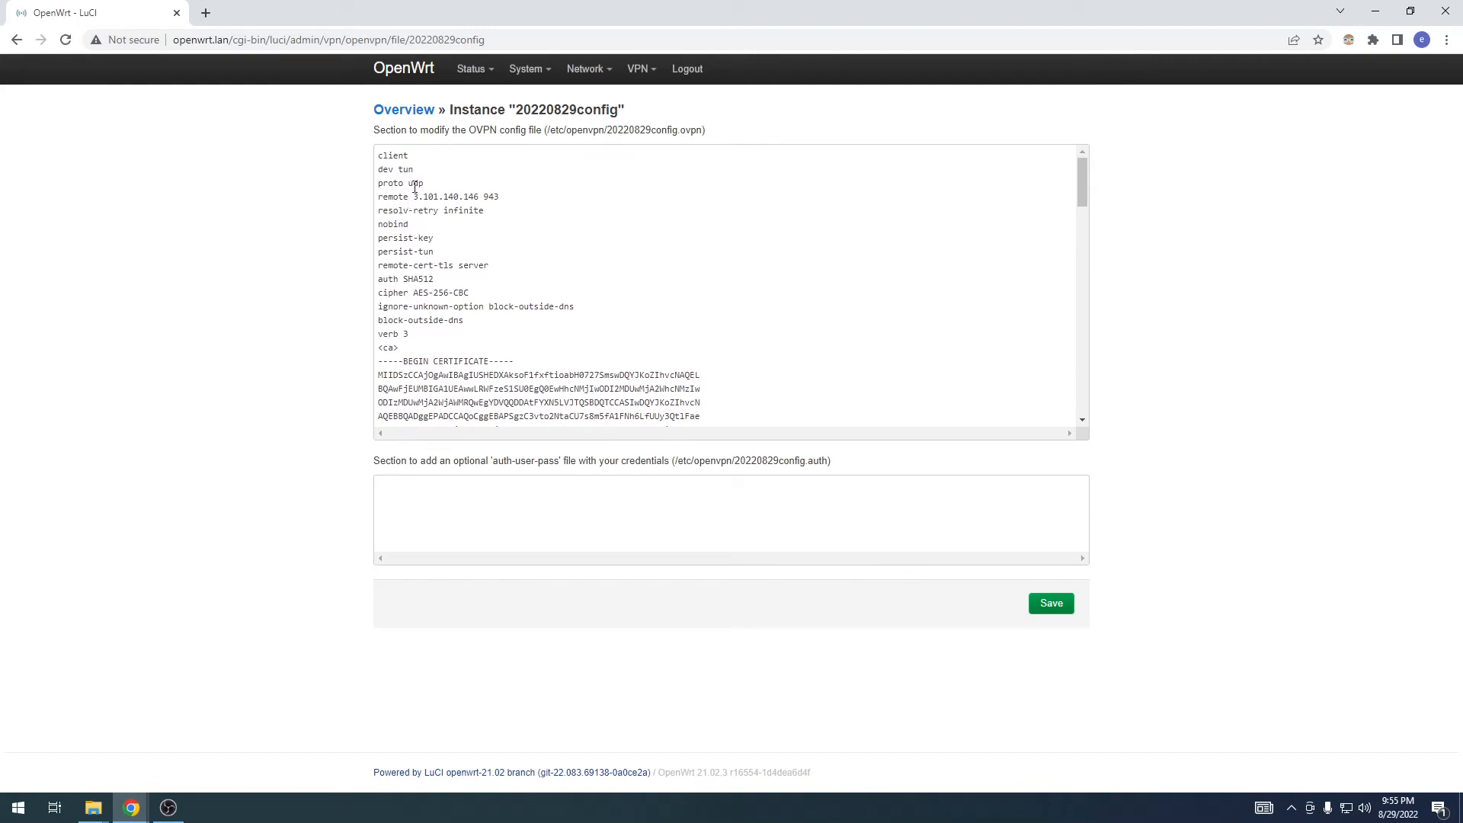
left_click_drag(413, 196, 483, 196)
scroll(479, 194, "down", 10)
mouse_move(639, 70)
left_click(647, 101)
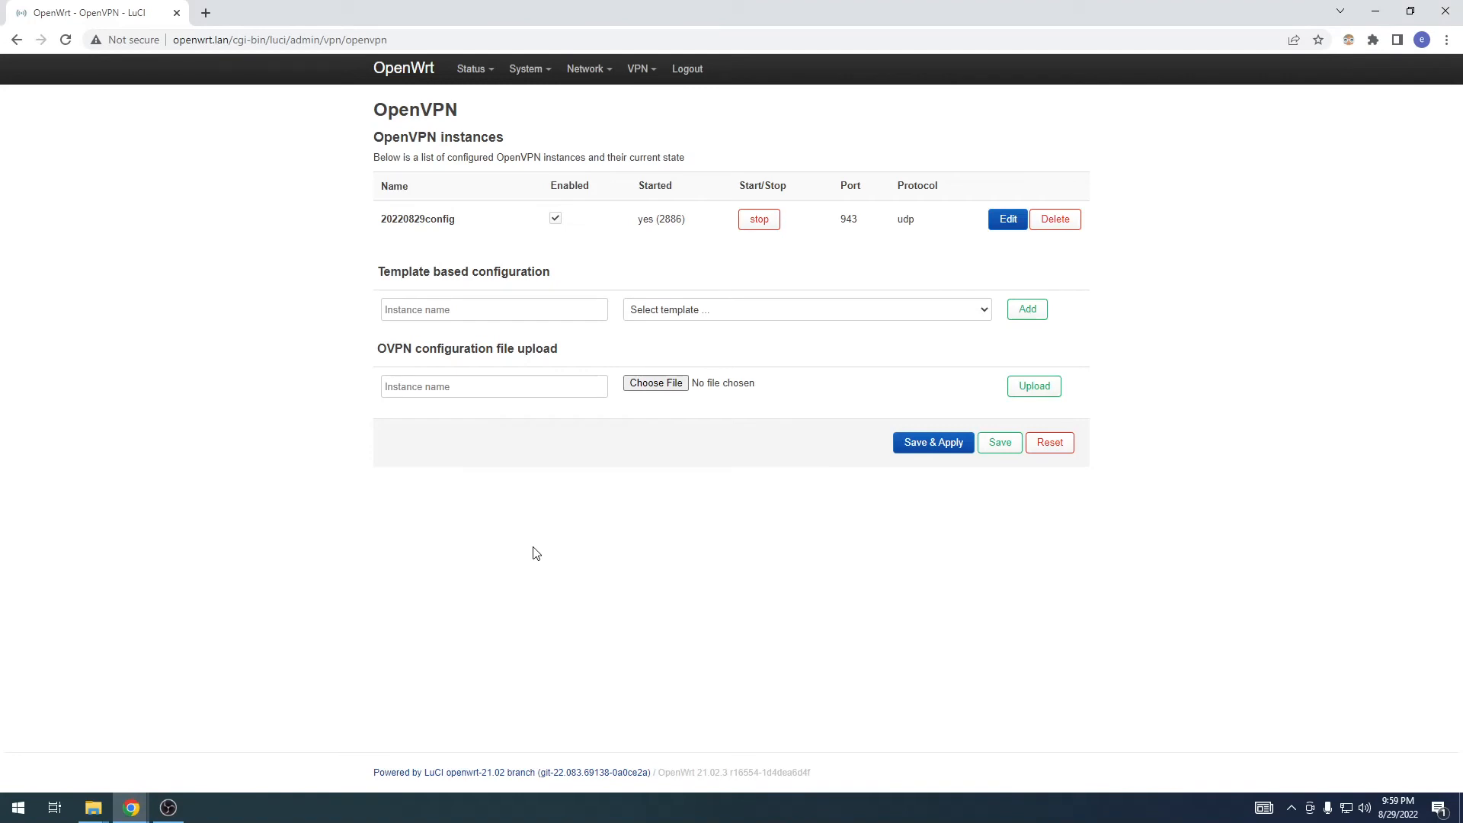
Step: Create a new network interface named VPN with the Unmanaged protocol on device tun0
mouse_move(570, 82)
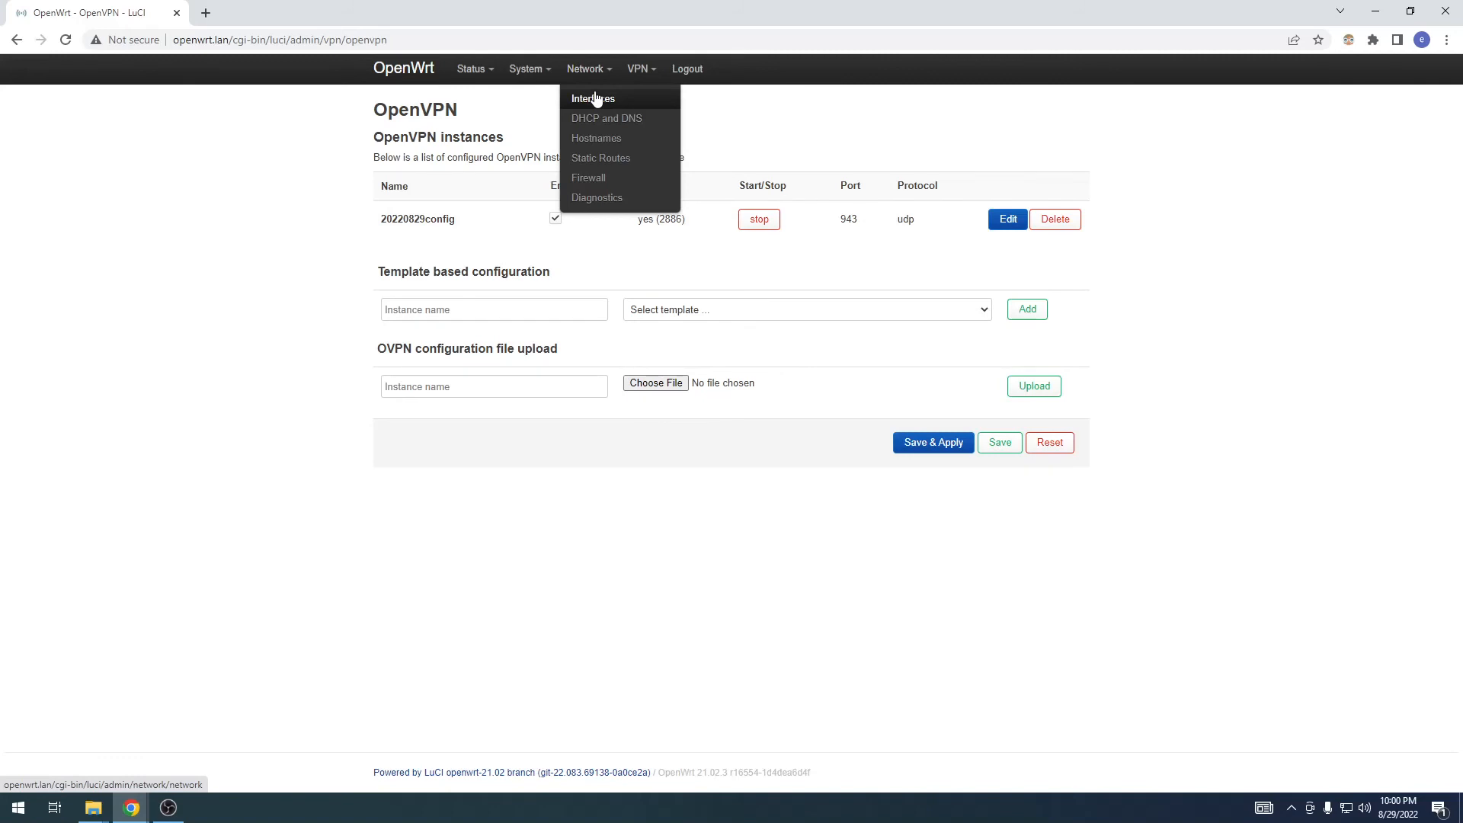
left_click(595, 99)
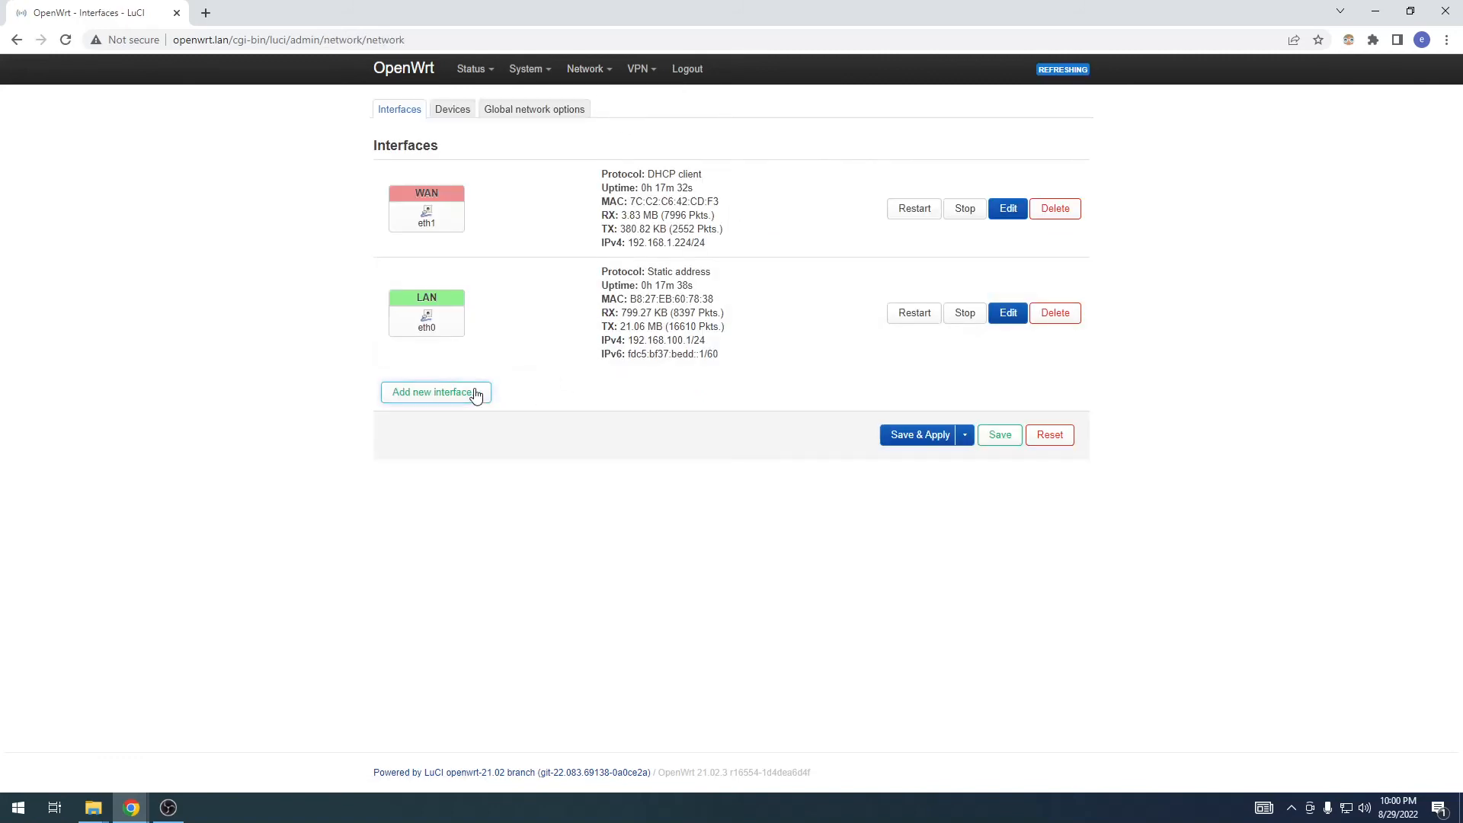
left_click(475, 395)
type("V")
key("Tab")
key("u")
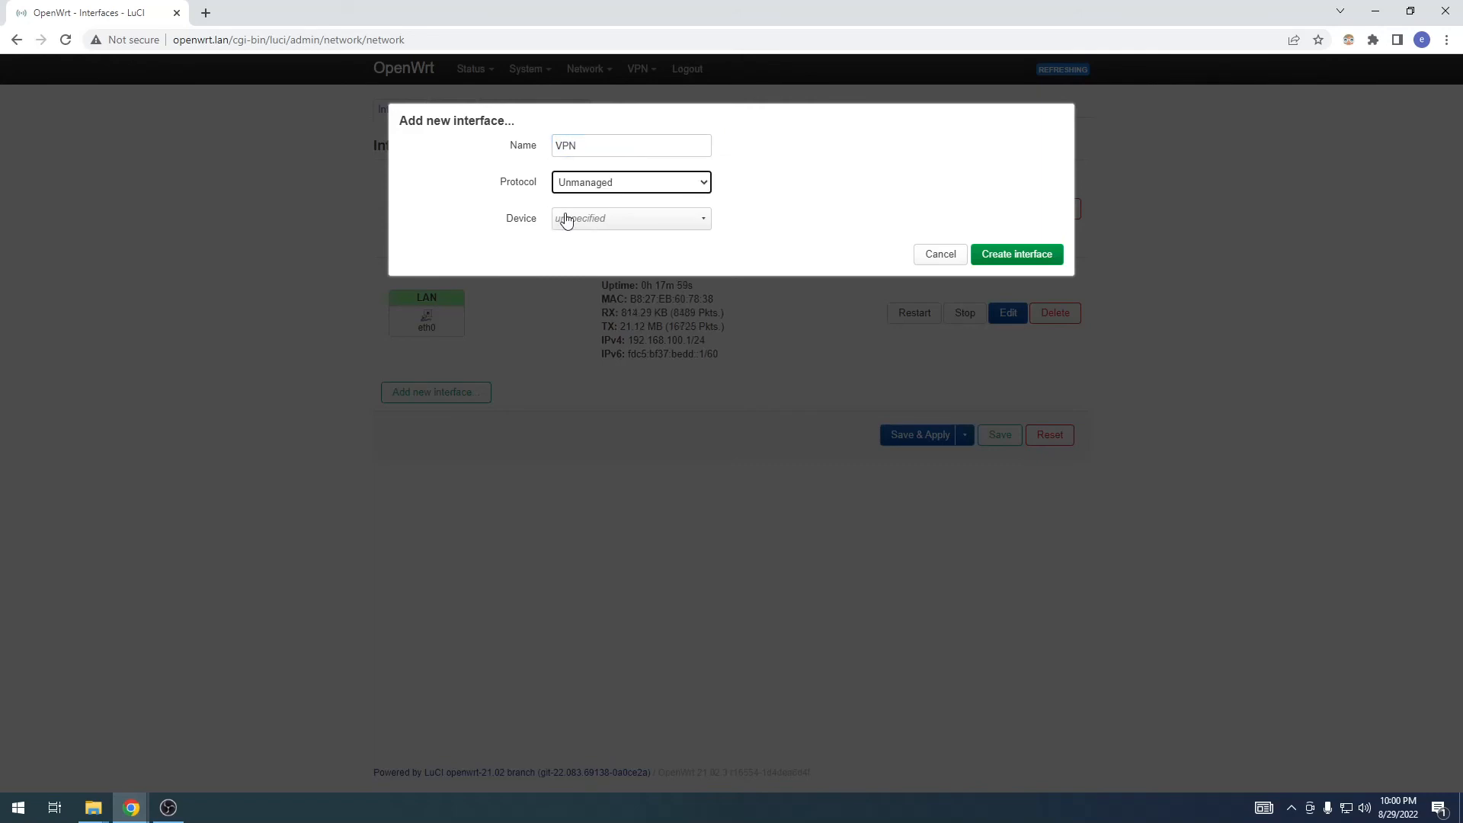
left_click(565, 220)
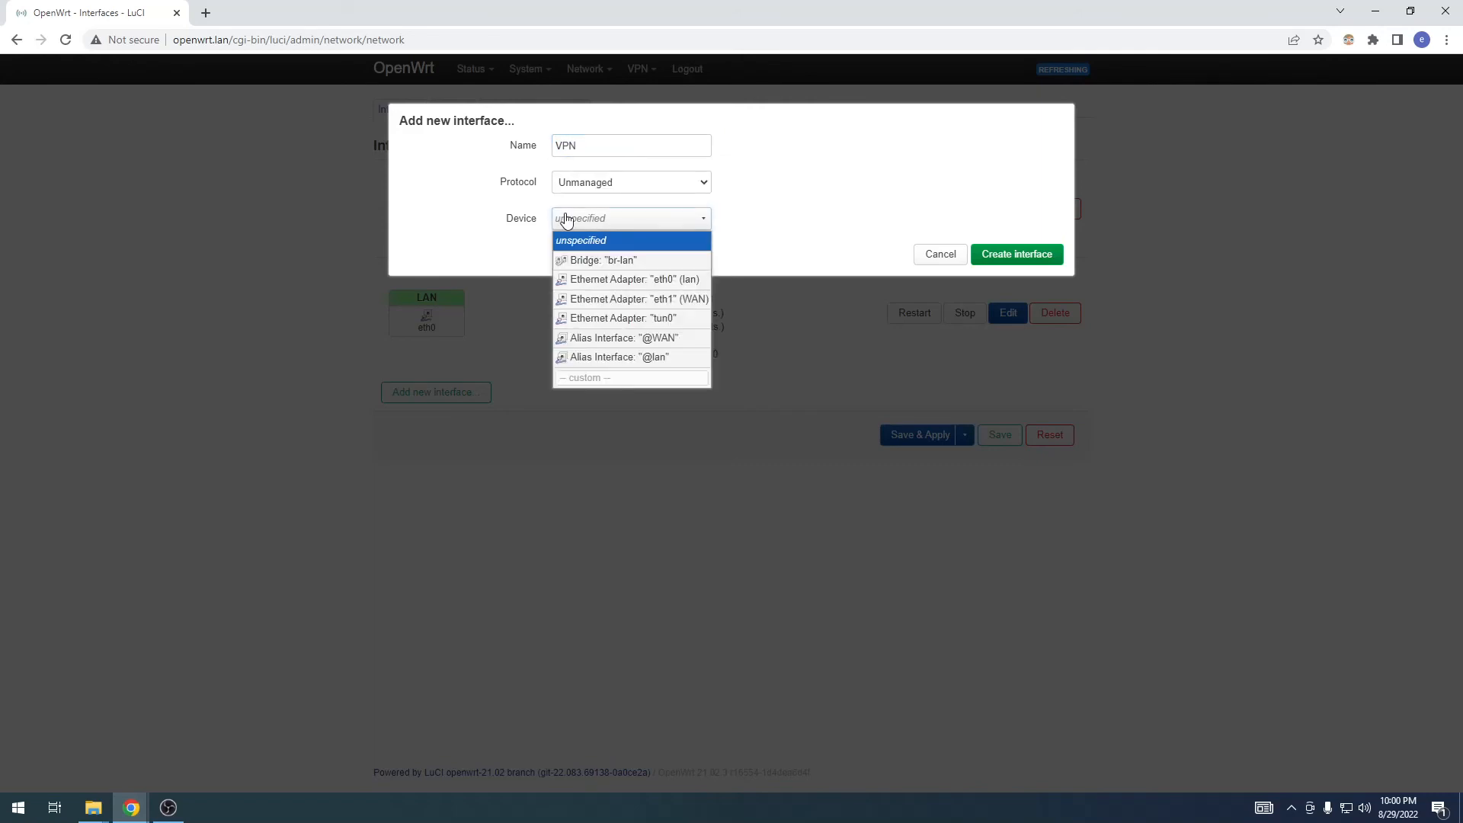
left_click(597, 319)
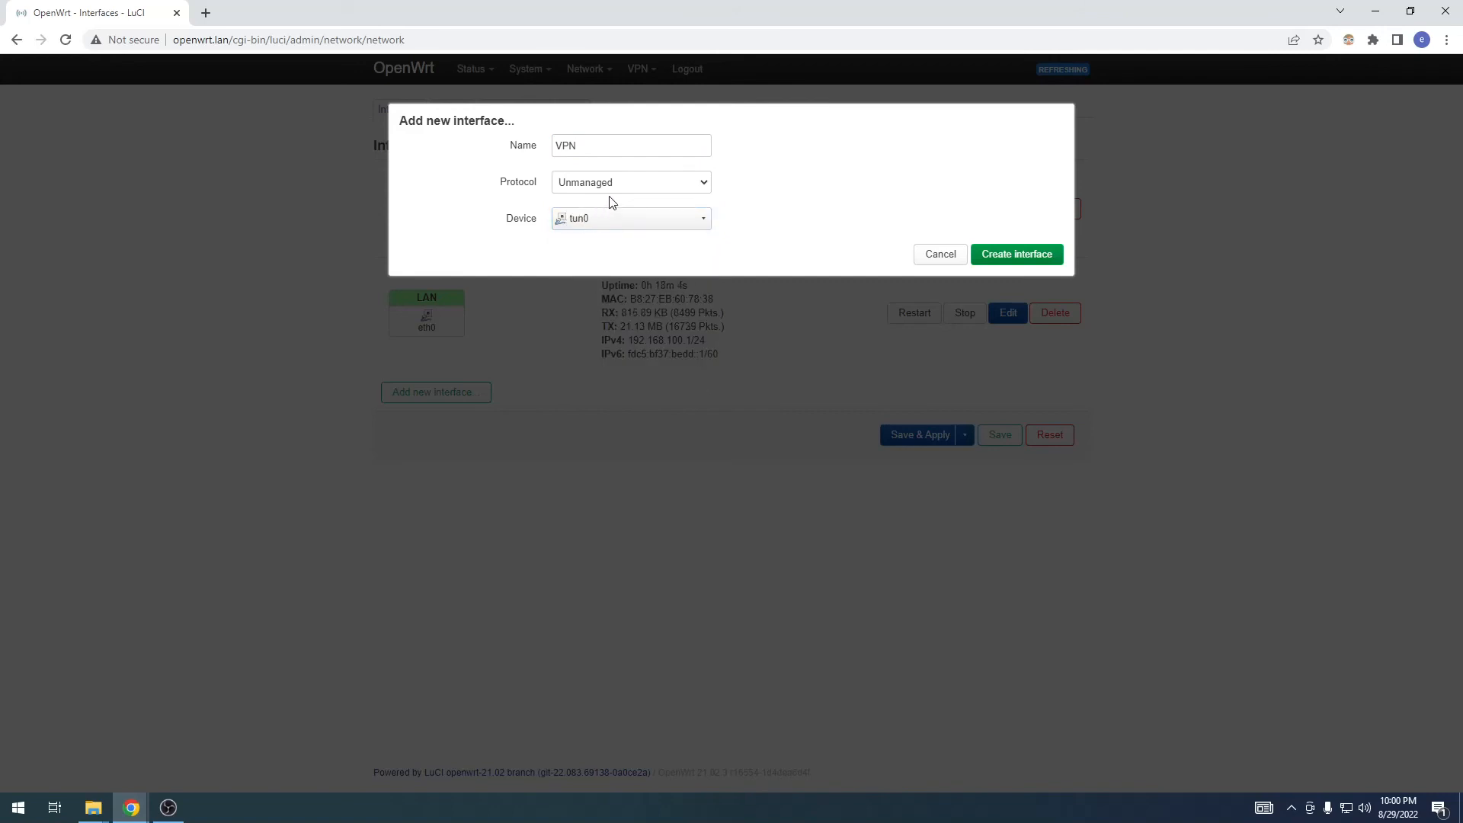
left_click(1021, 259)
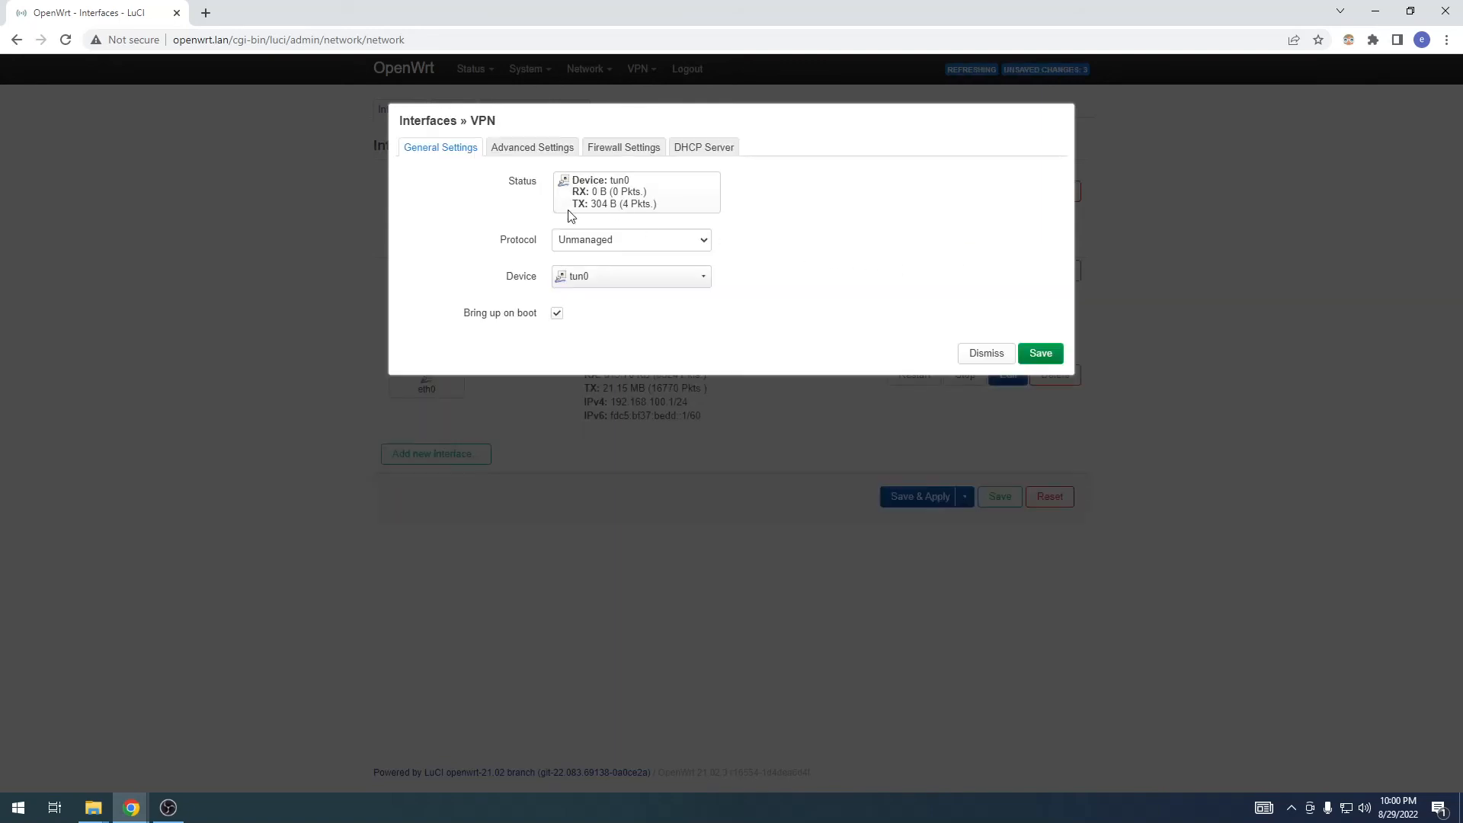
Step: Review the VPN interface's advanced, firewall and DHCP server settings, then save the interface
left_click(542, 145)
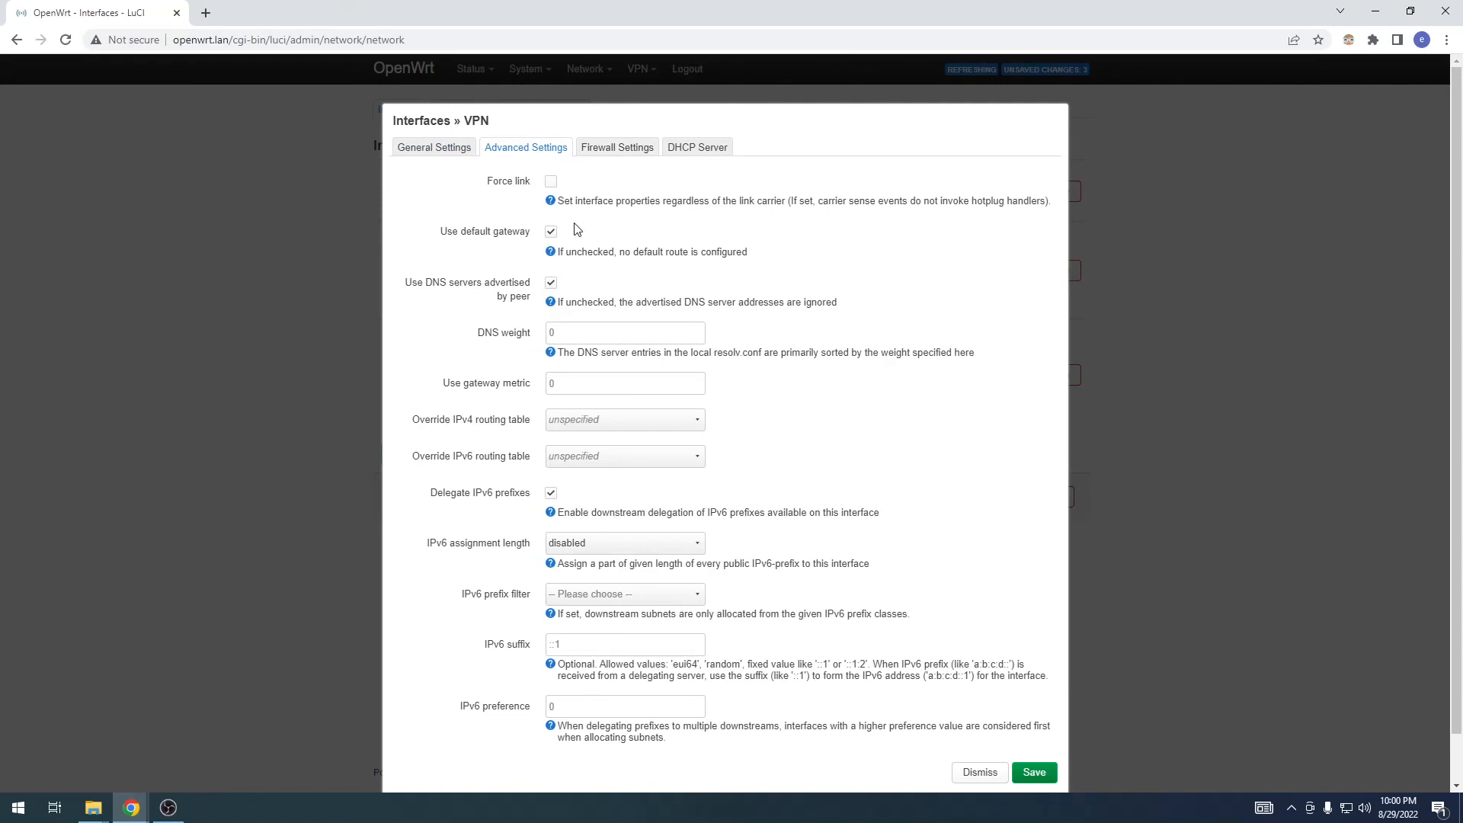
scroll(525, 346, "down", 2)
scroll(526, 343, "up", 2)
left_click(612, 152)
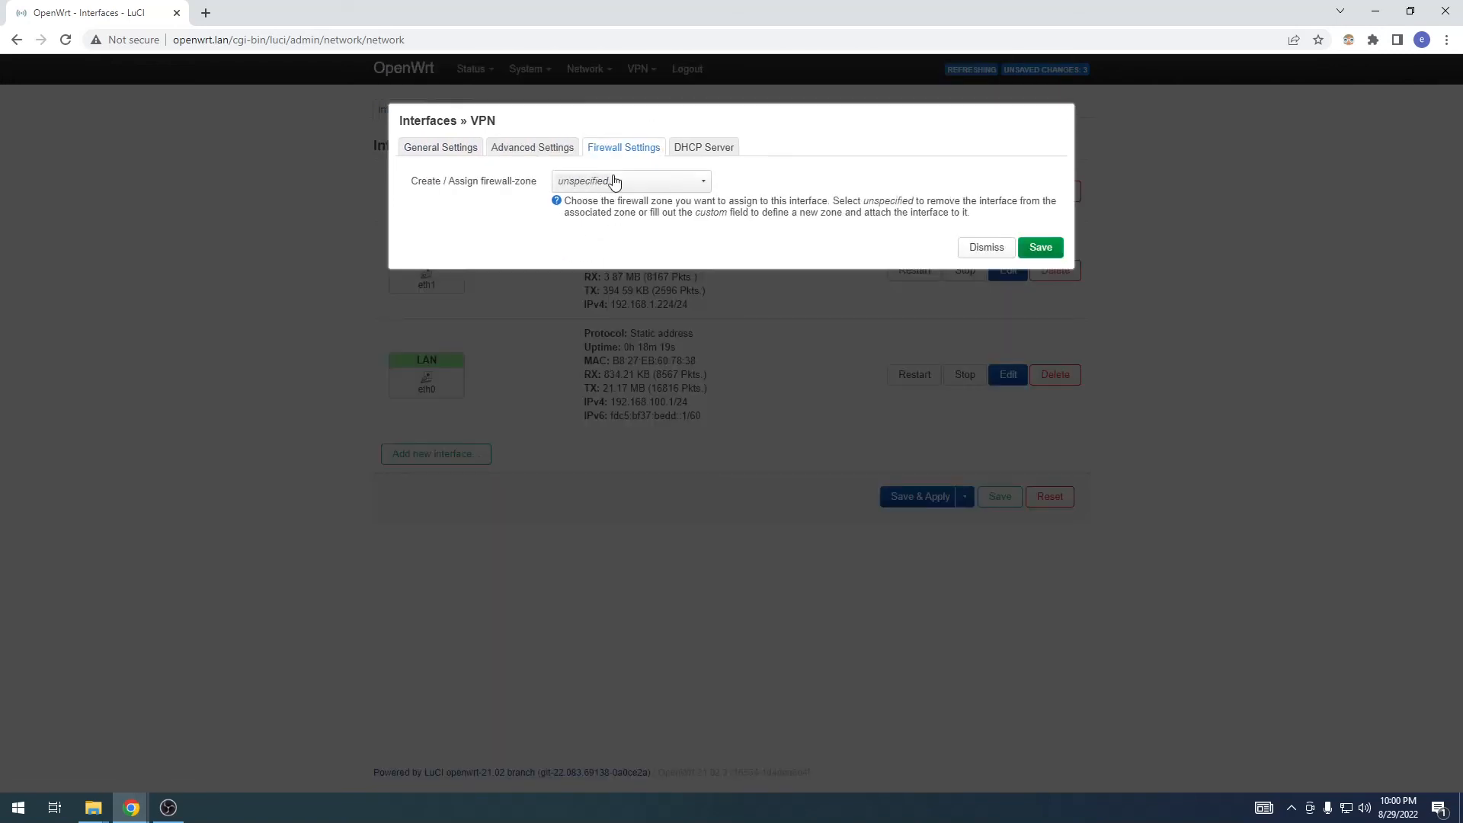
left_click(613, 183)
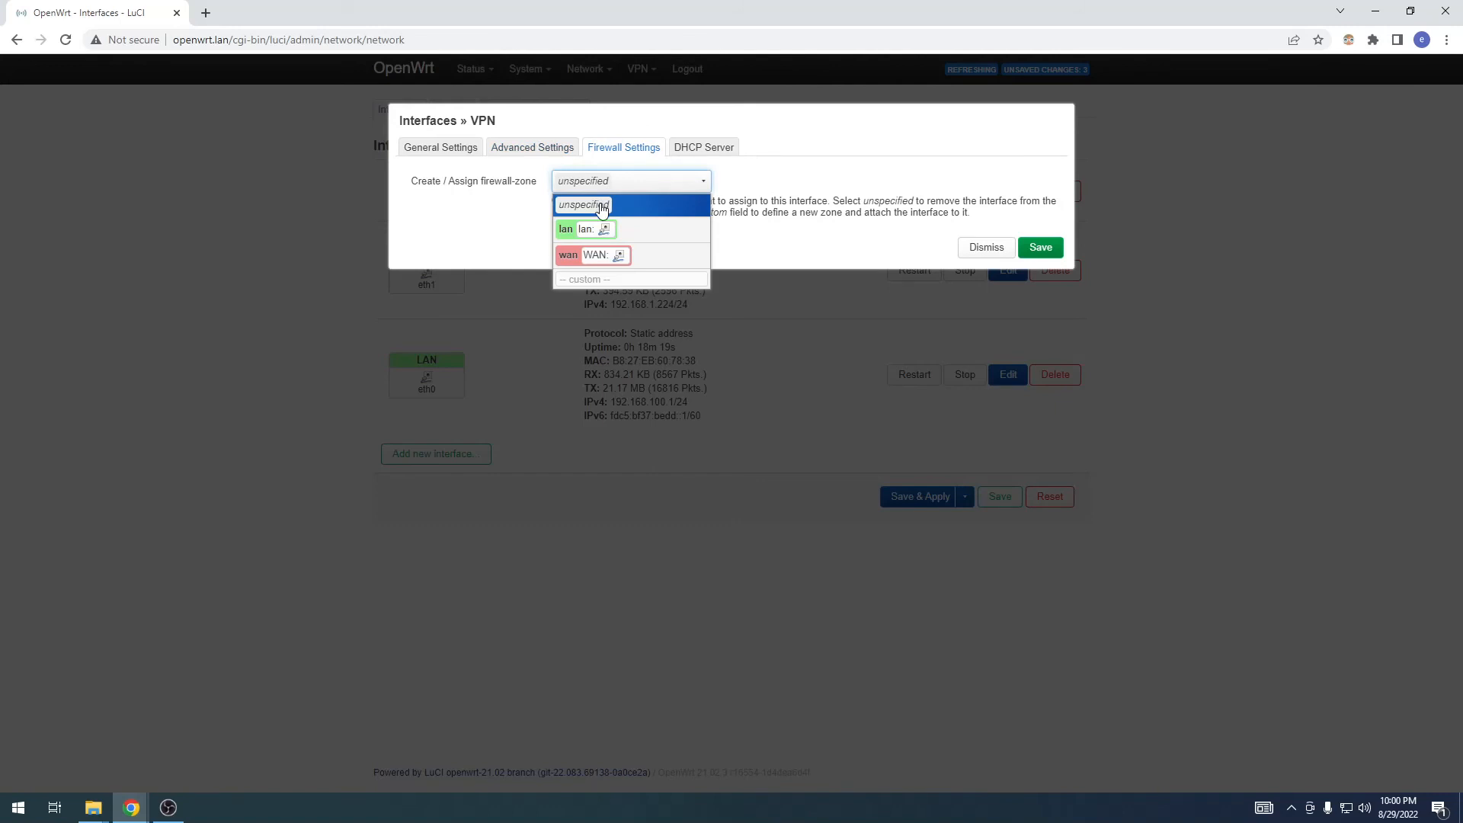
left_click(697, 151)
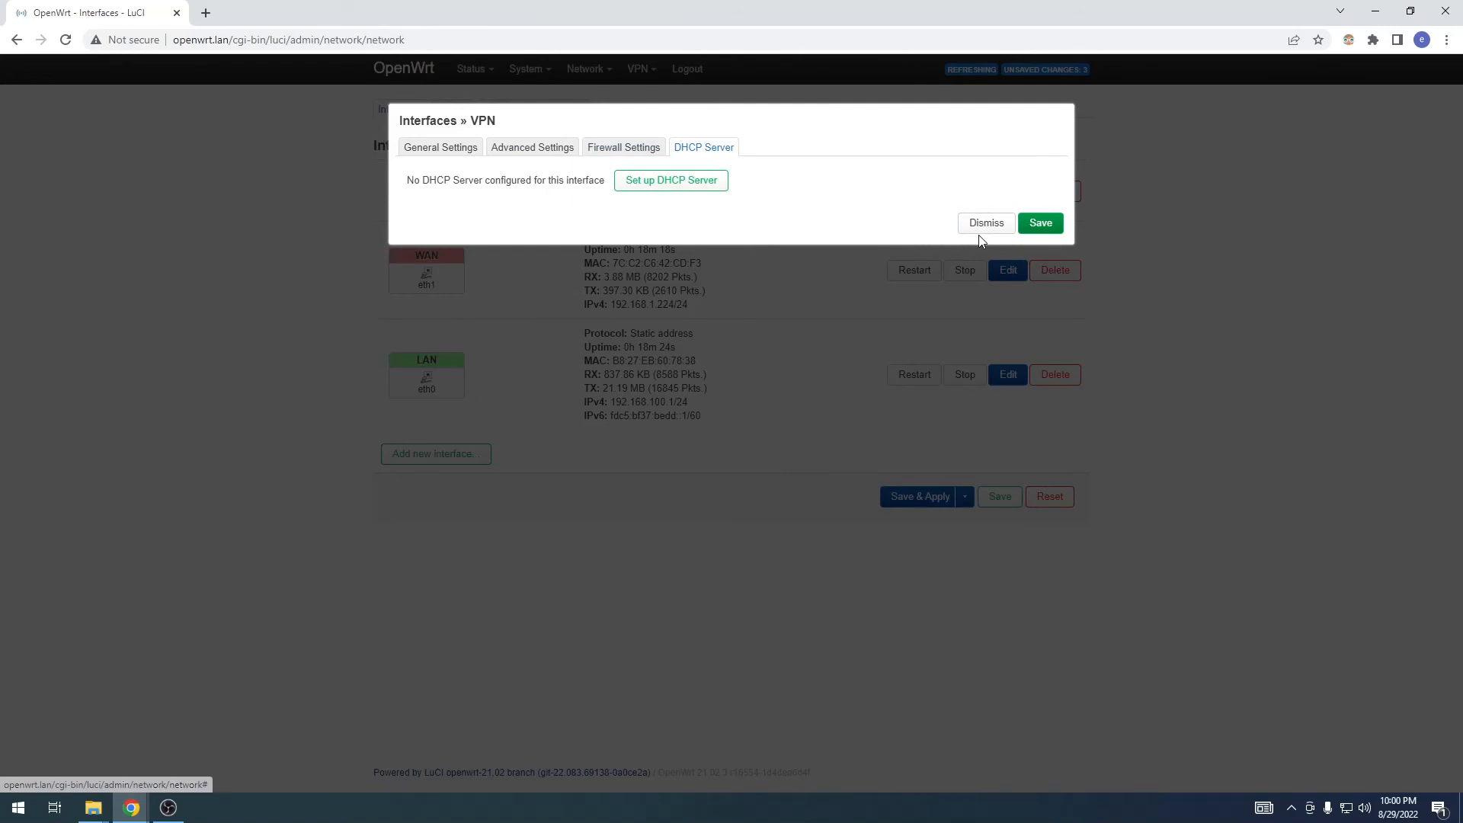
left_click(1027, 223)
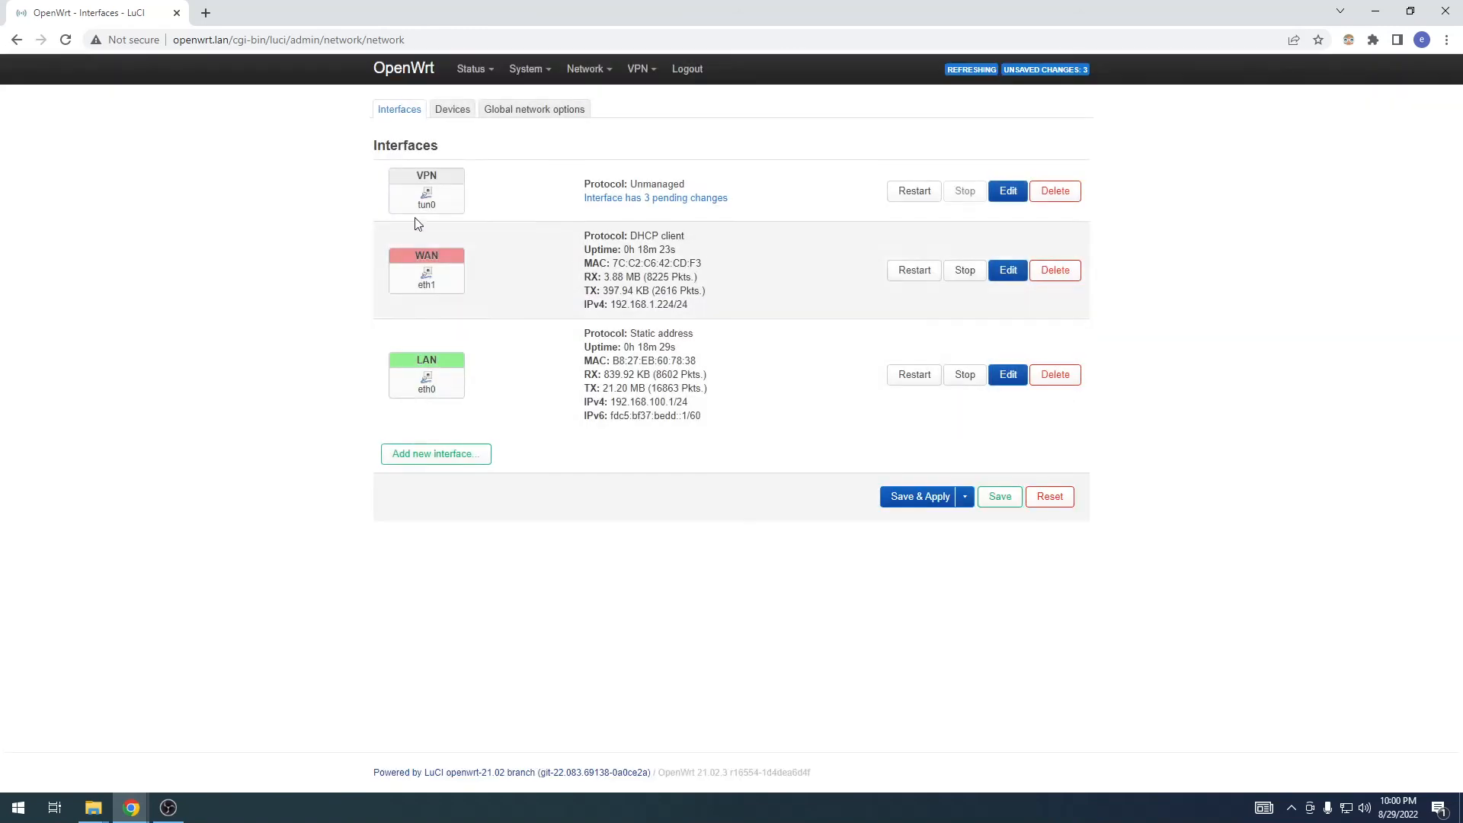
Step: Add a new firewall zone named vpn
mouse_move(576, 86)
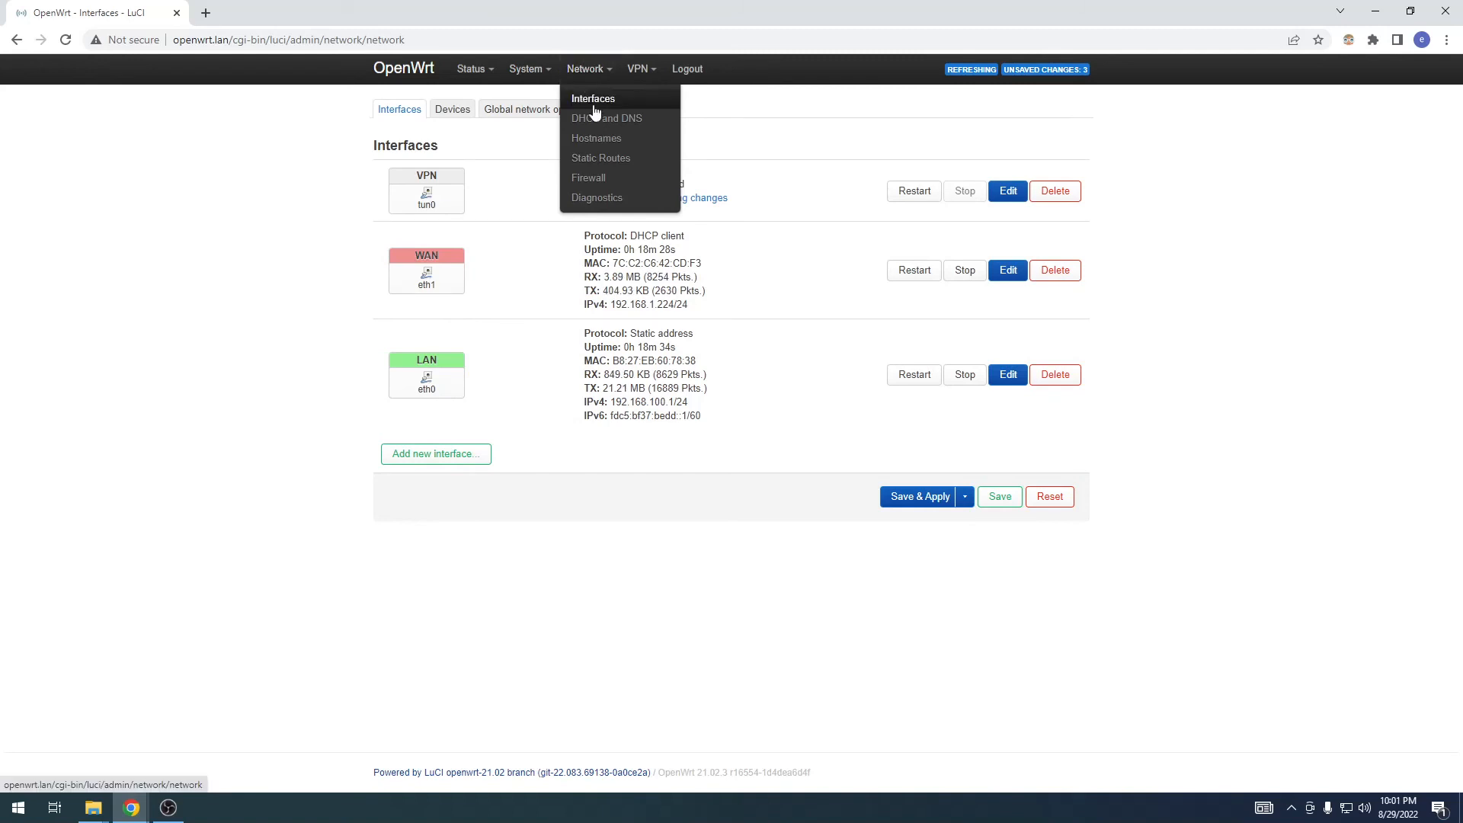
left_click(616, 189)
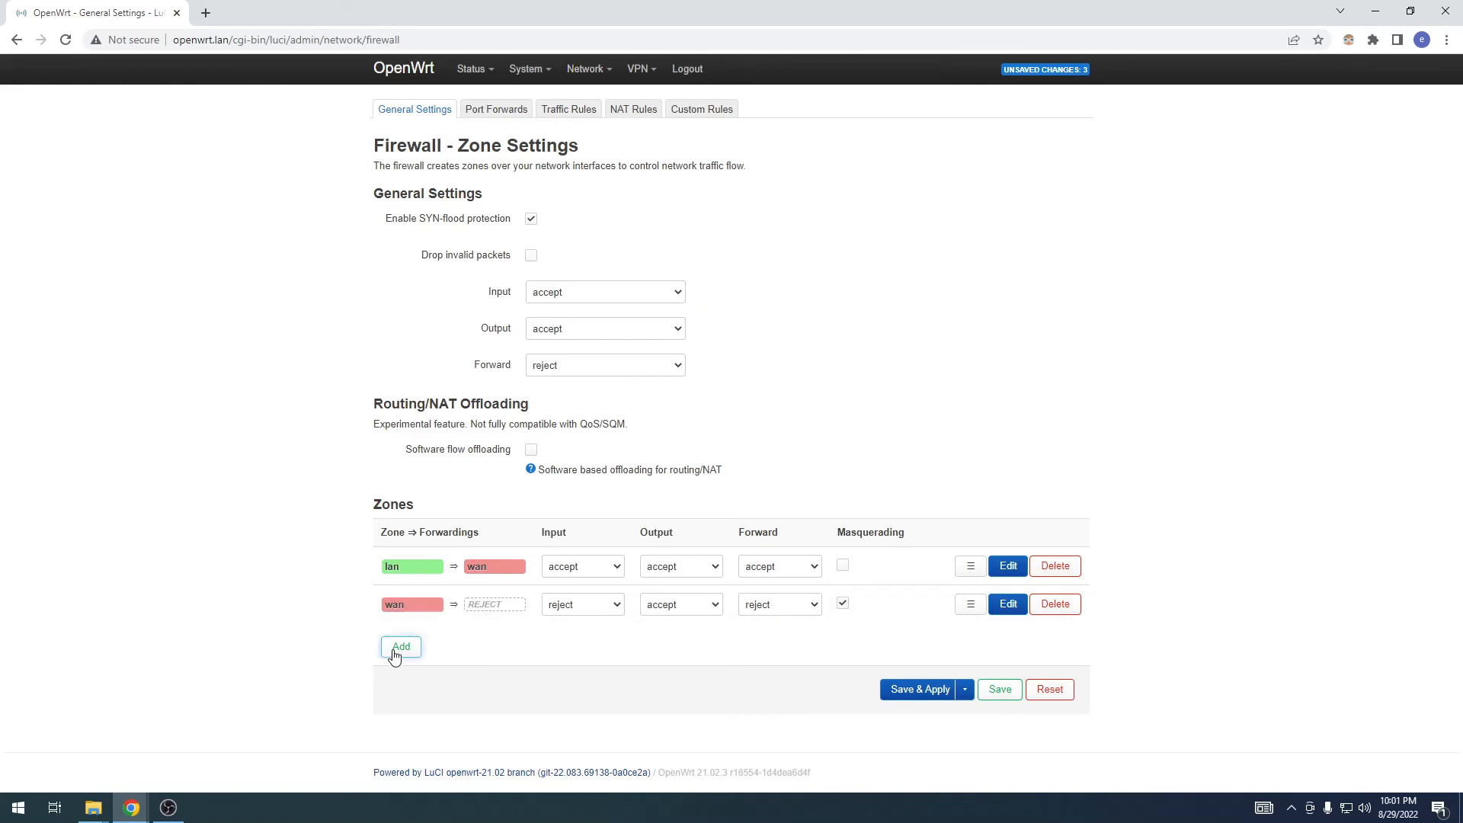
left_click(396, 648)
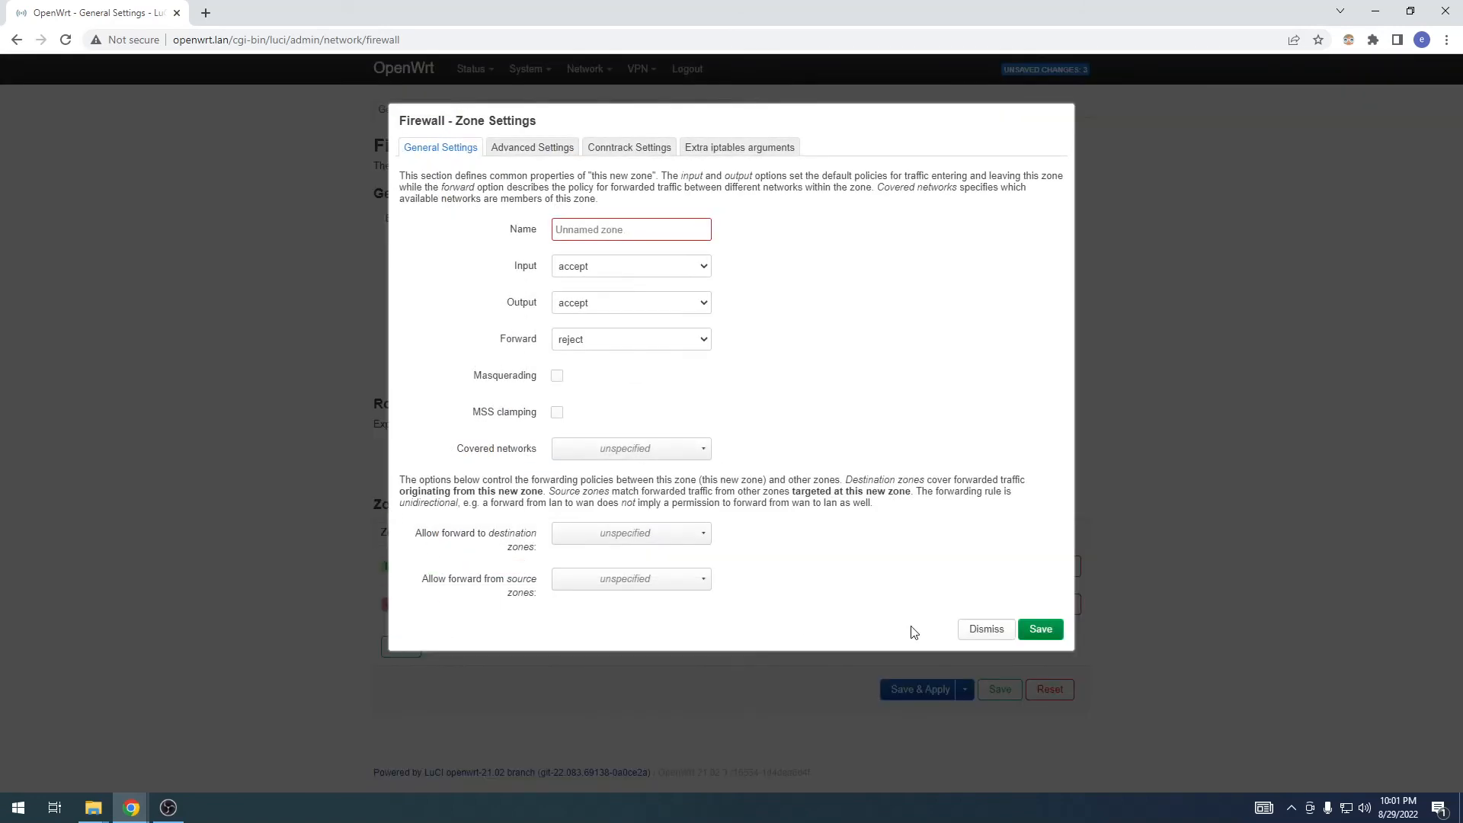
left_click(981, 631)
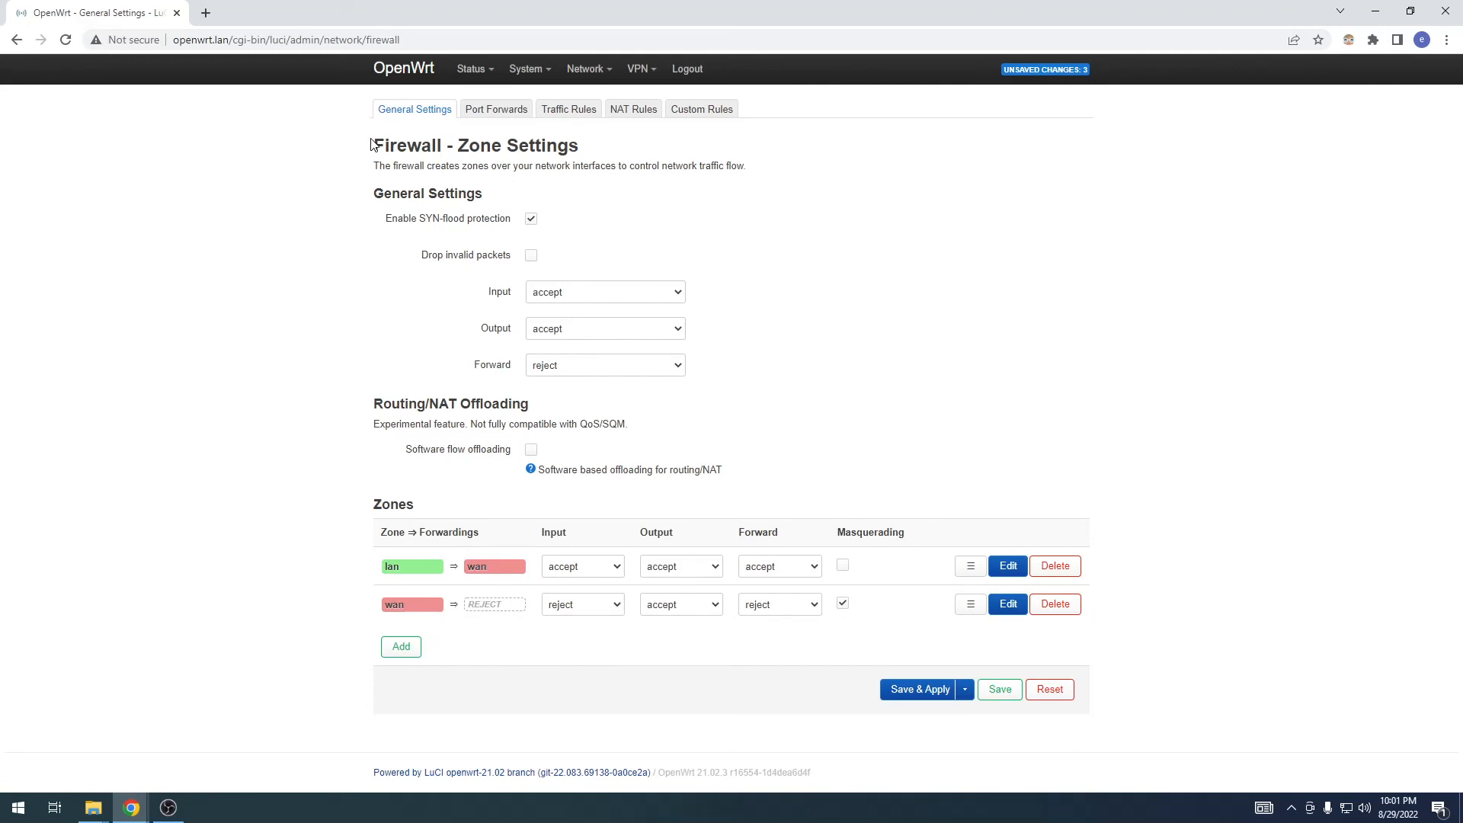
left_click(397, 645)
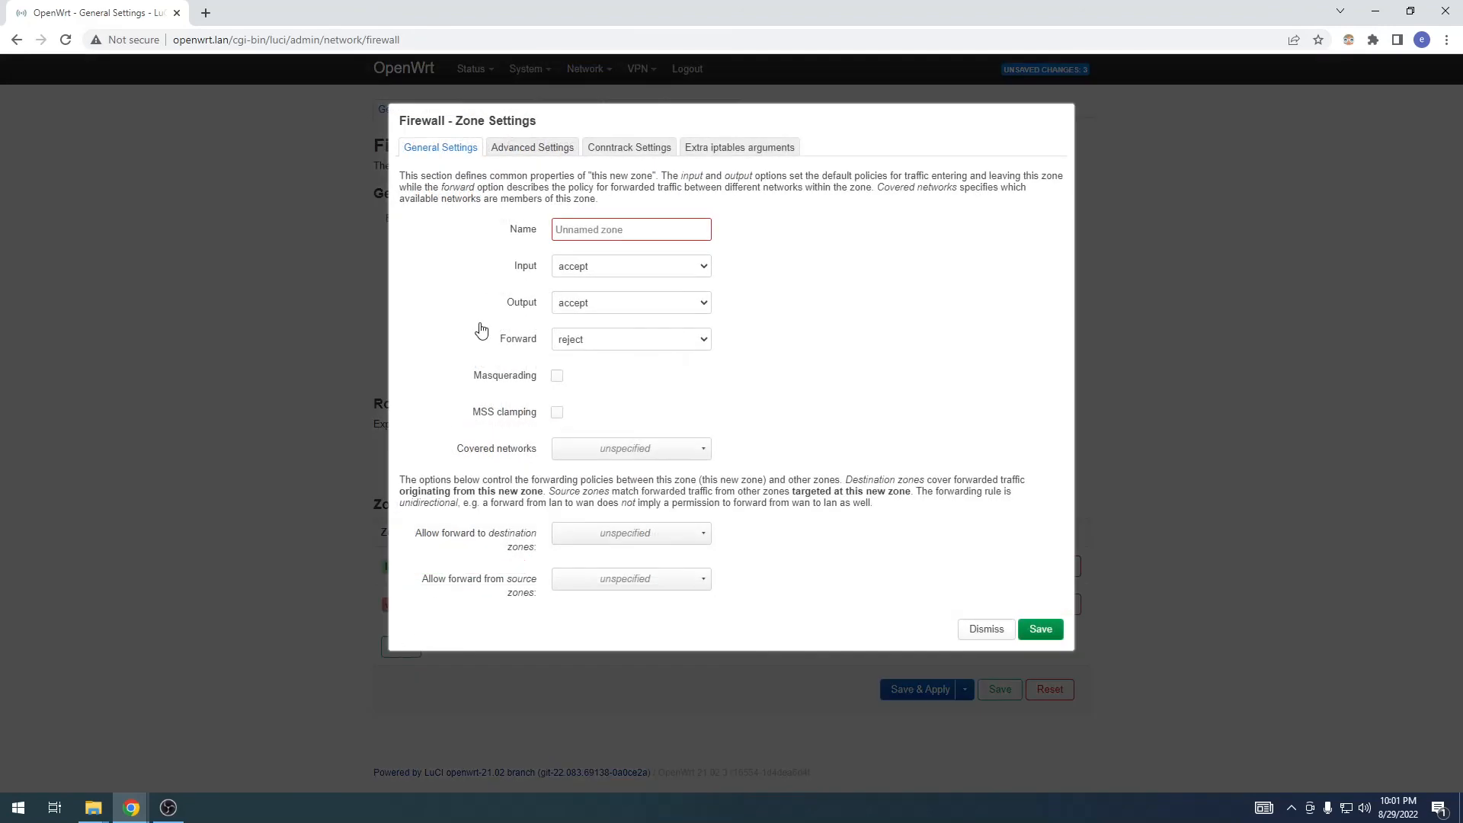
left_click(597, 224)
type("VPN")
key("ctrl+a")
type("v")
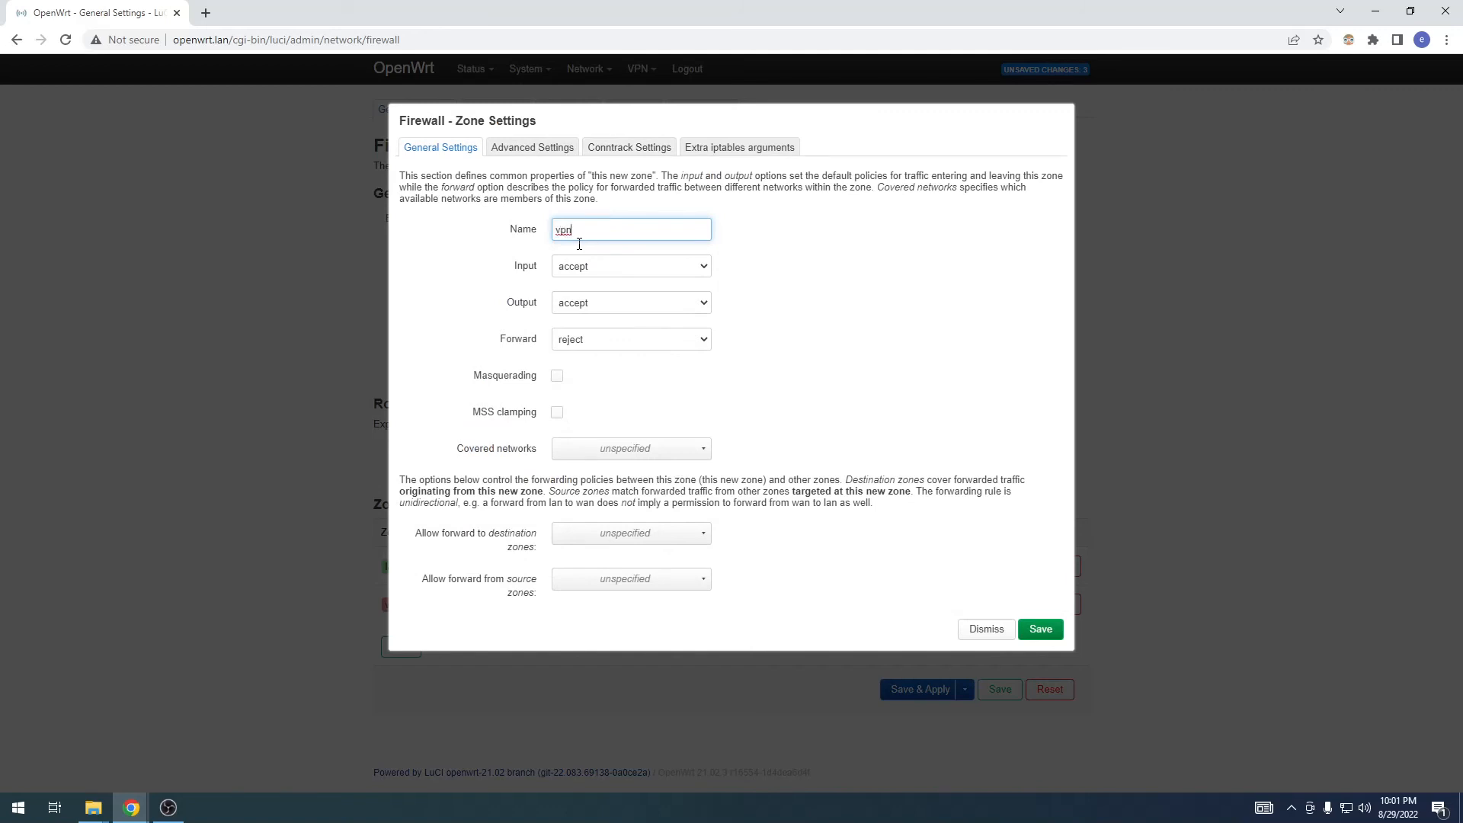
Step: Set the vpn zone's forward policy to accept and enable masquerading for it
left_click(567, 347)
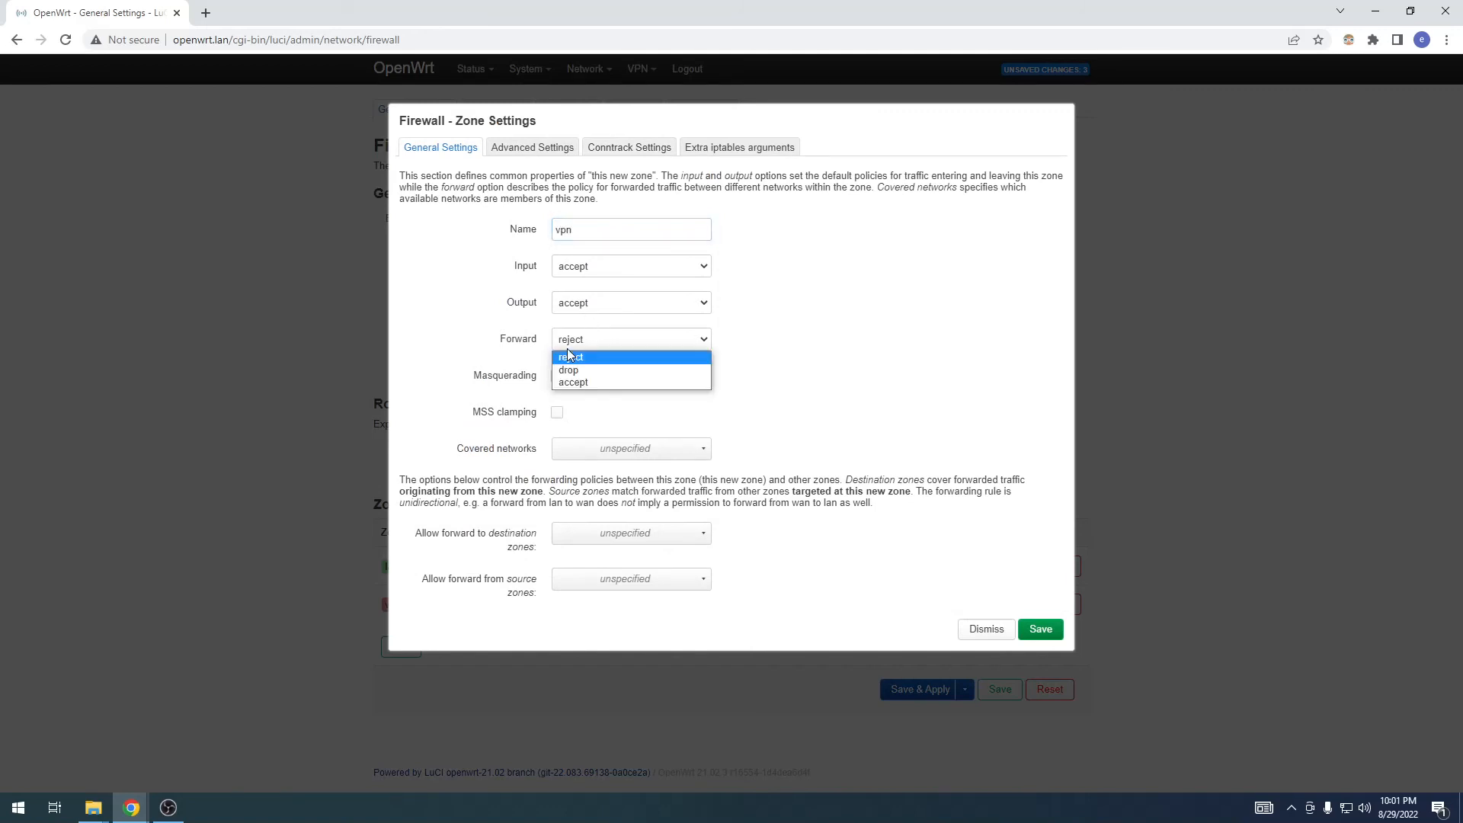
left_click(583, 384)
left_click(556, 375)
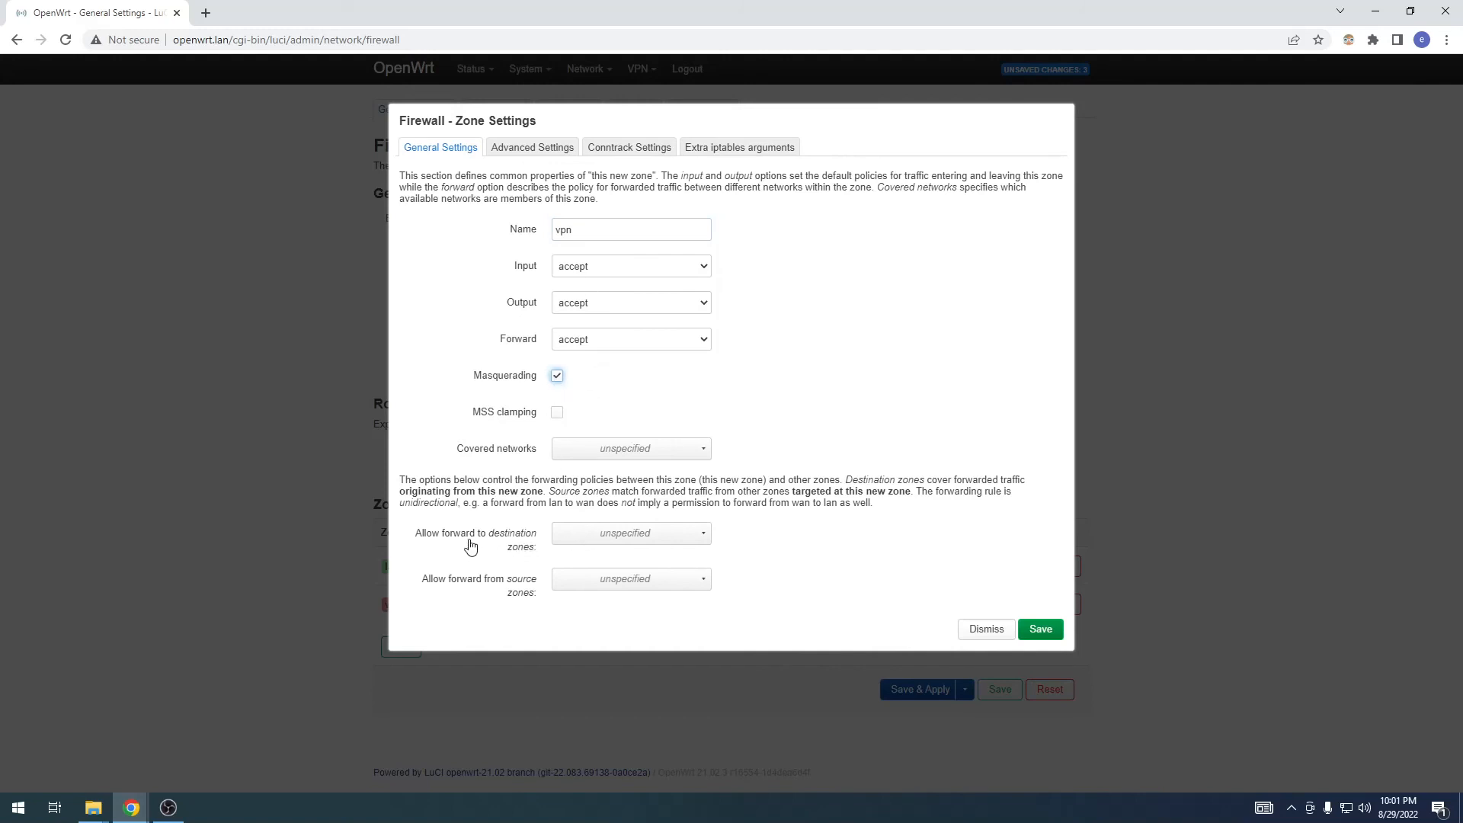
Step: Allow forwarding from the vpn zone to lan and from lan to the vpn zone, then save the zone
left_click(570, 531)
left_click(565, 558)
left_click(513, 583)
left_click(566, 586)
left_click(565, 604)
left_click(508, 577)
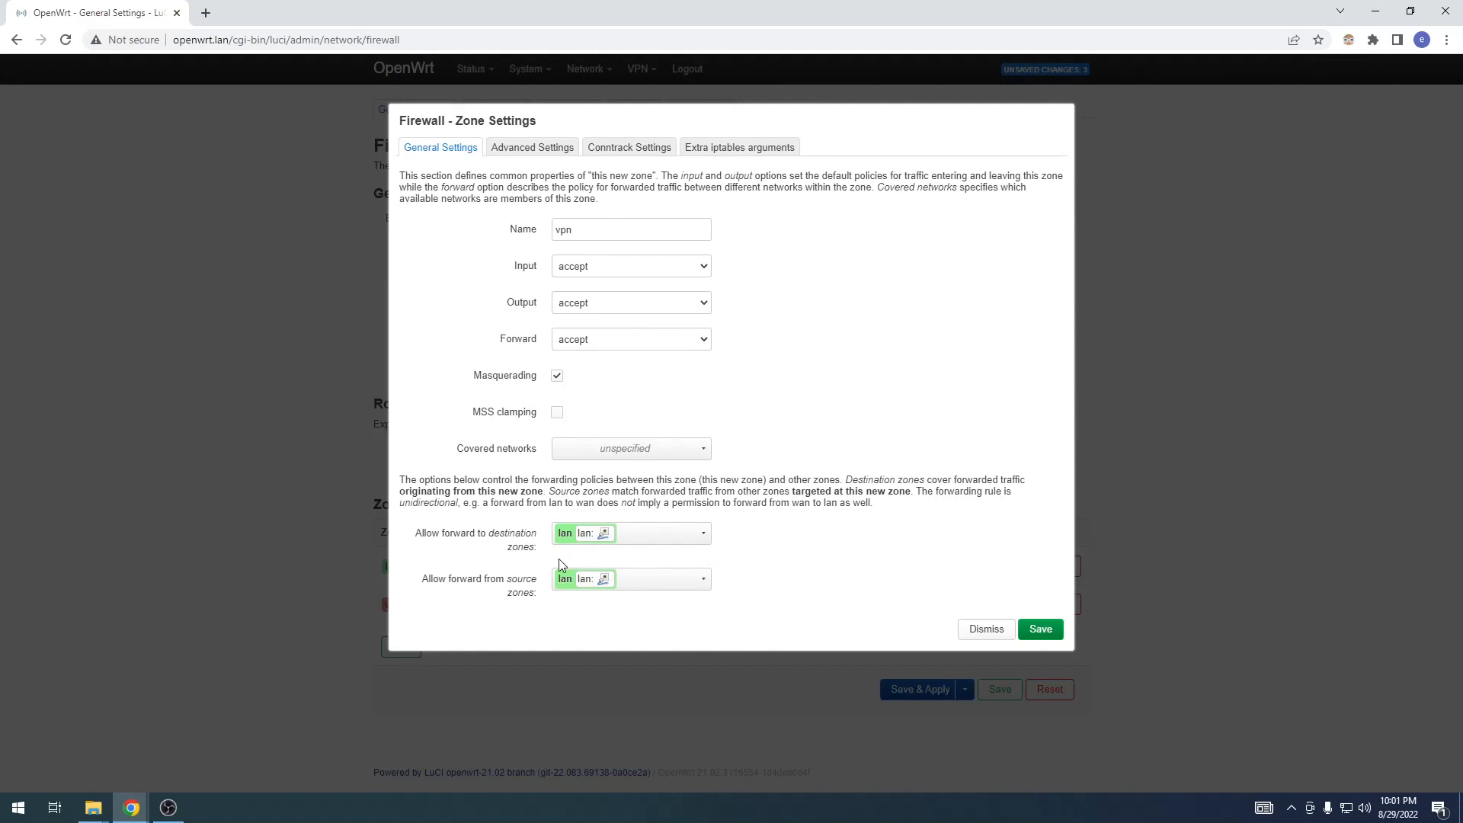
left_click(625, 148)
left_click(736, 148)
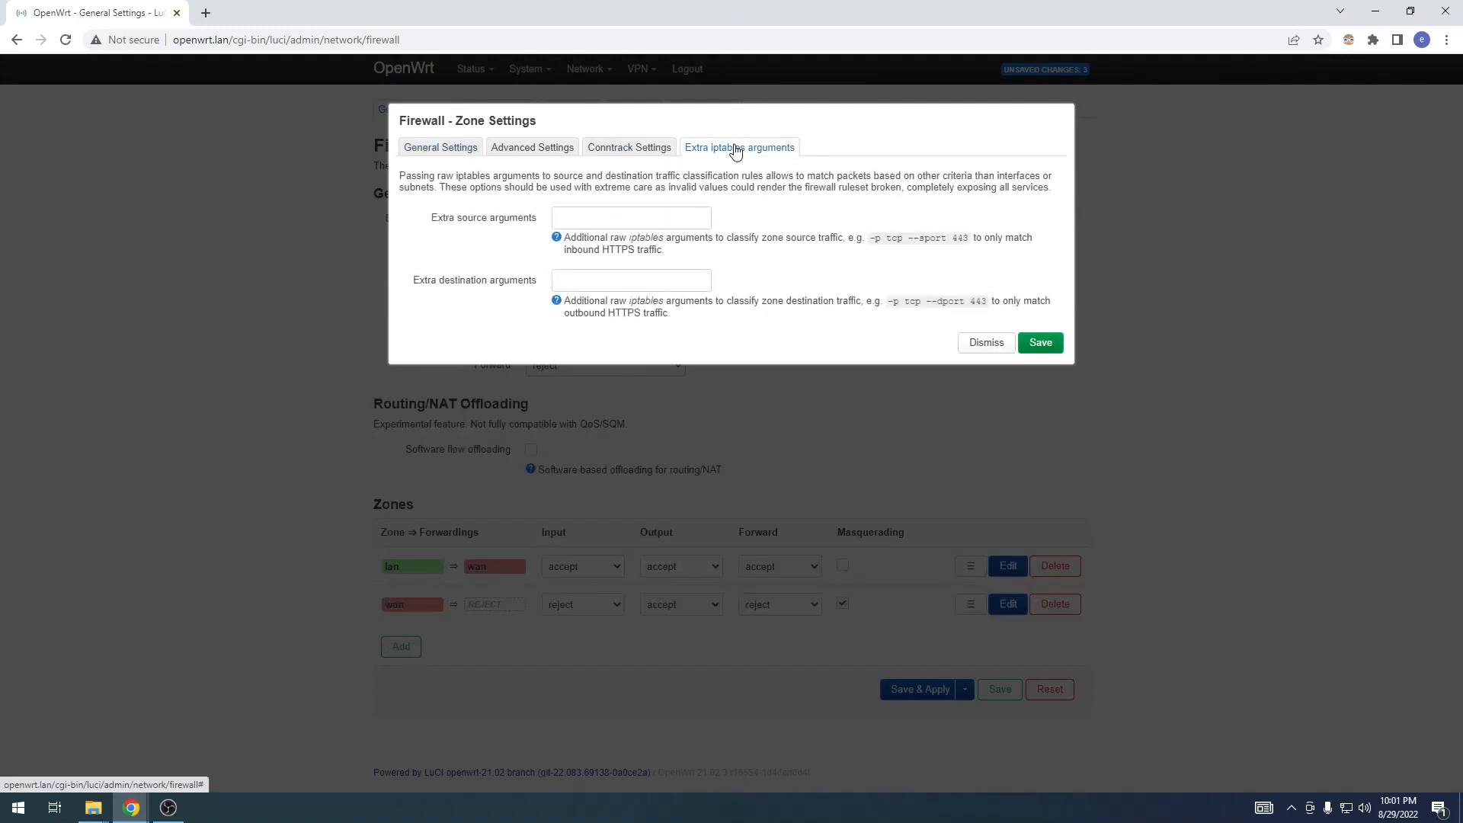
left_click(1027, 341)
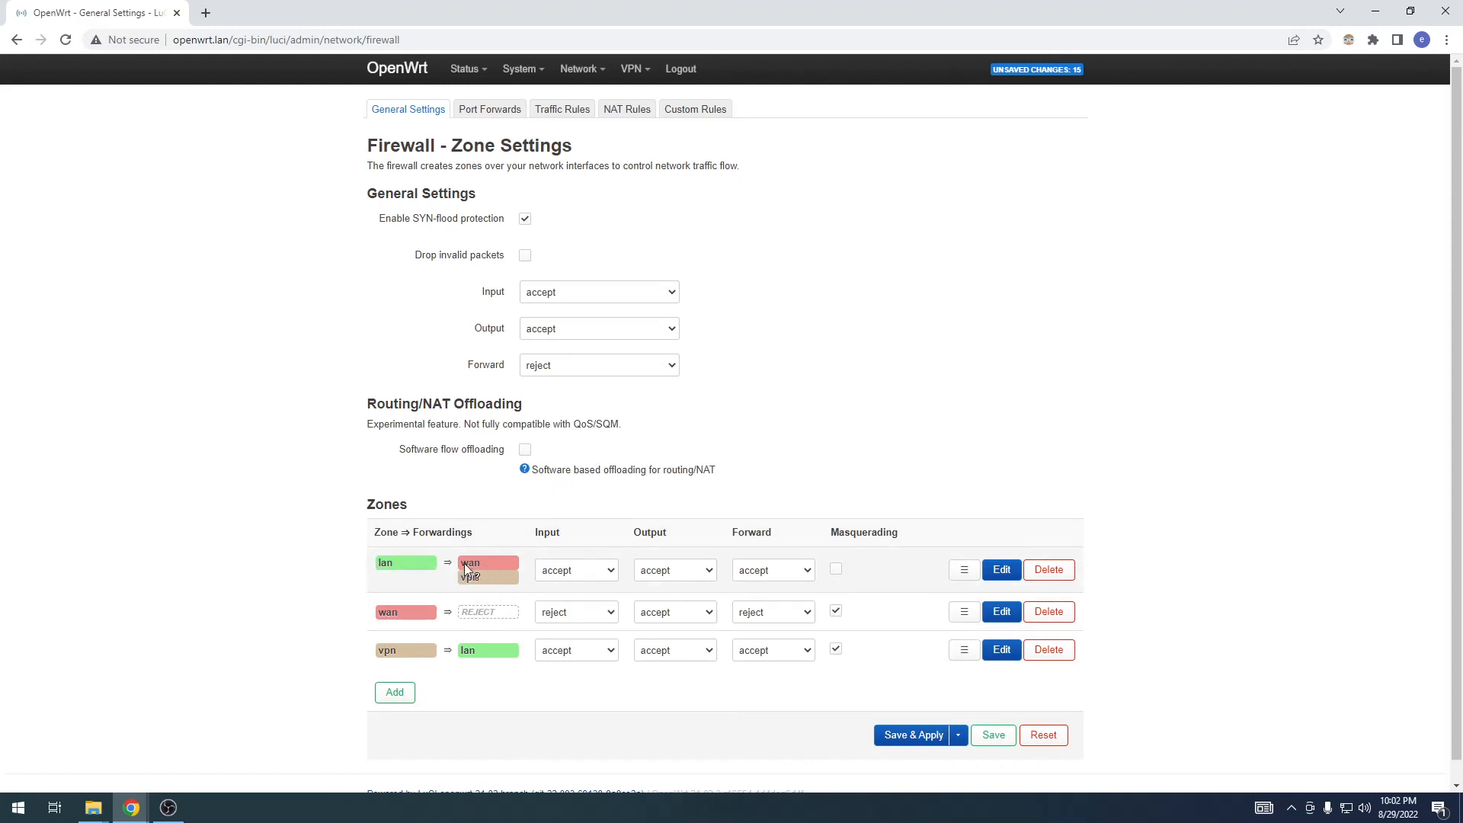
Step: Enable masquerading on the lan zone and apply all pending firewall and interface changes
left_click(836, 573)
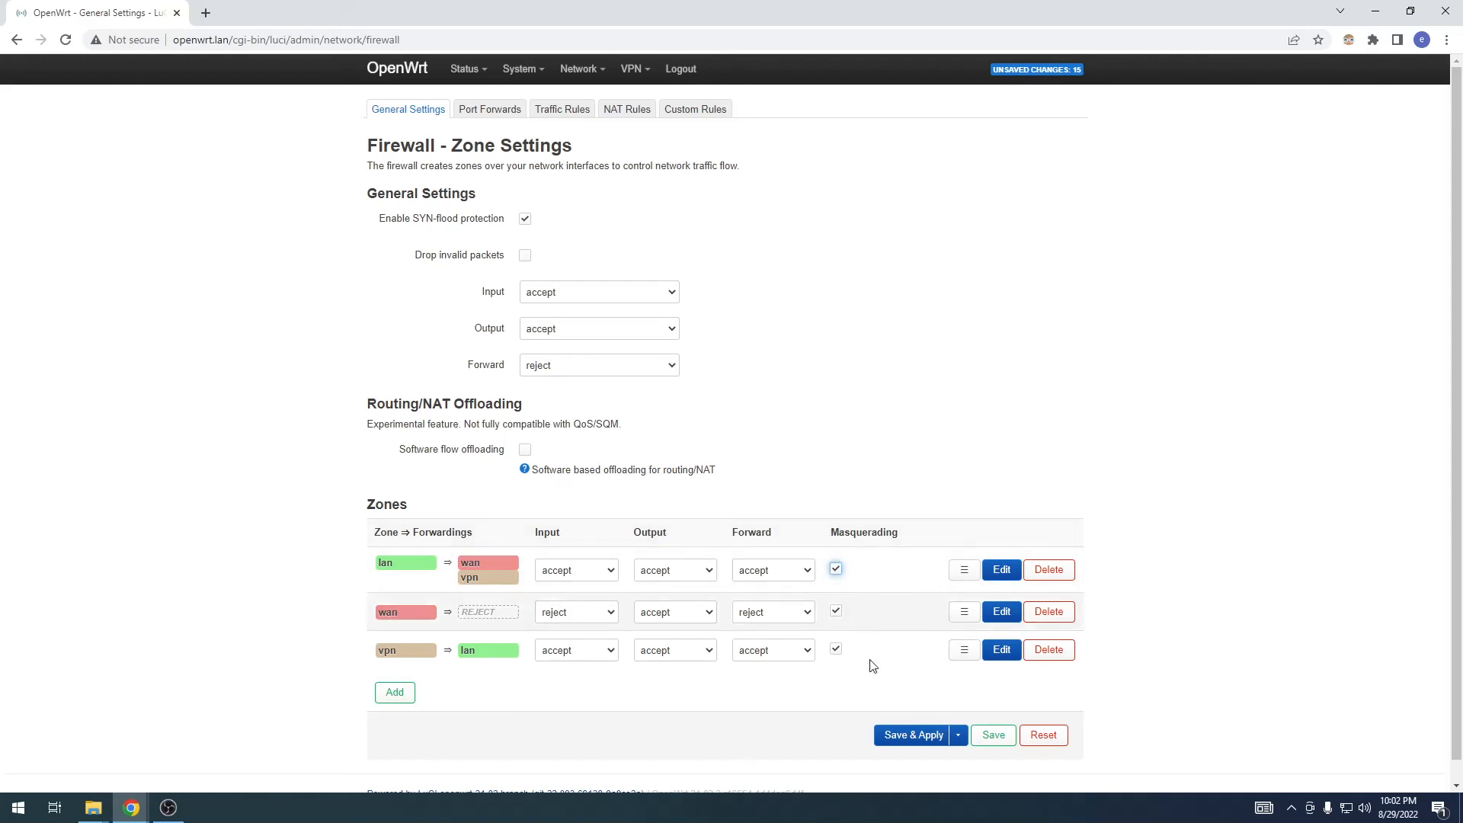
left_click(899, 739)
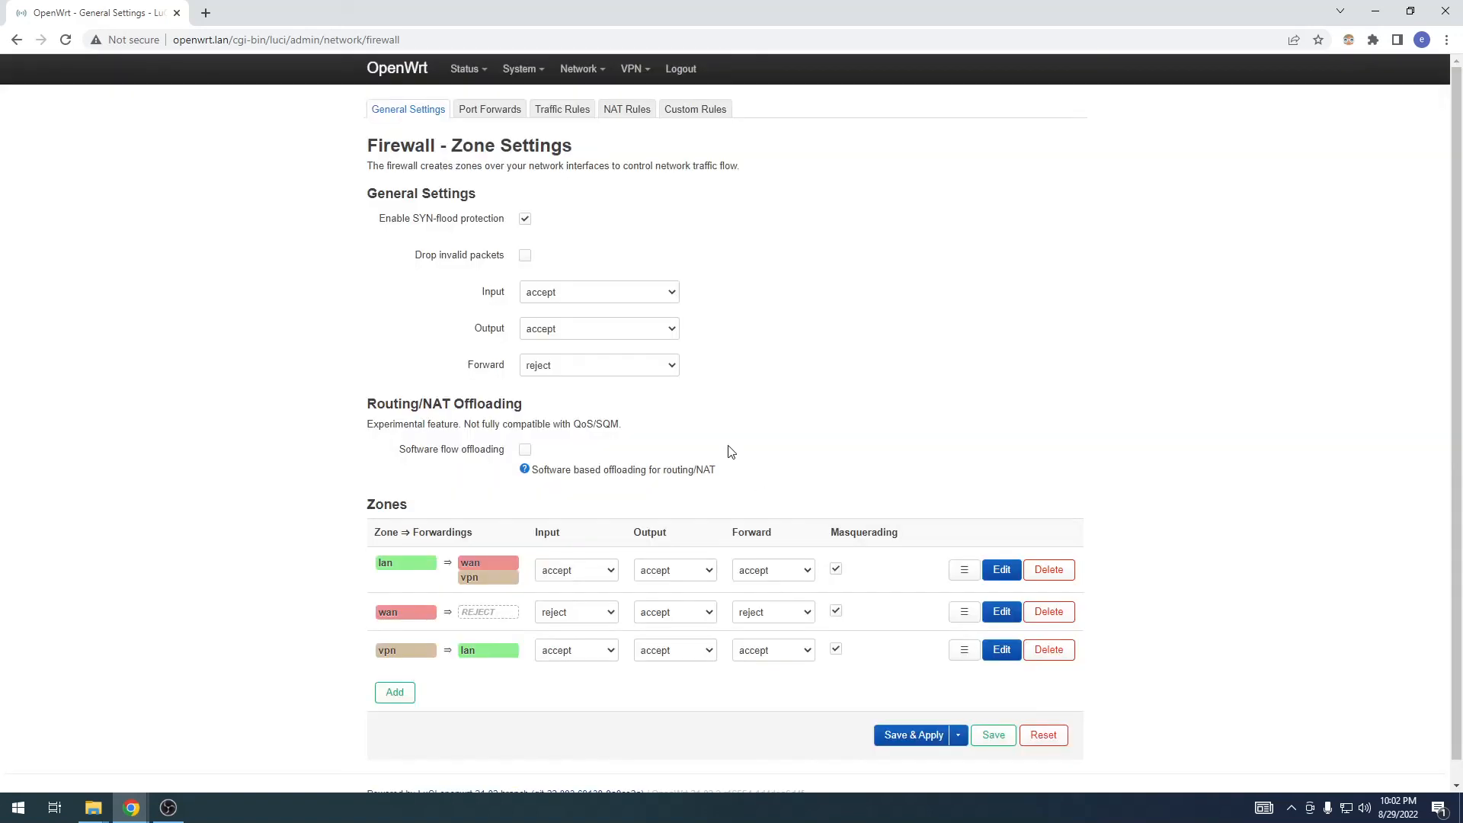
Step: Assign the VPN interface to the vpn firewall zone, then save and apply the interface changes
mouse_move(579, 70)
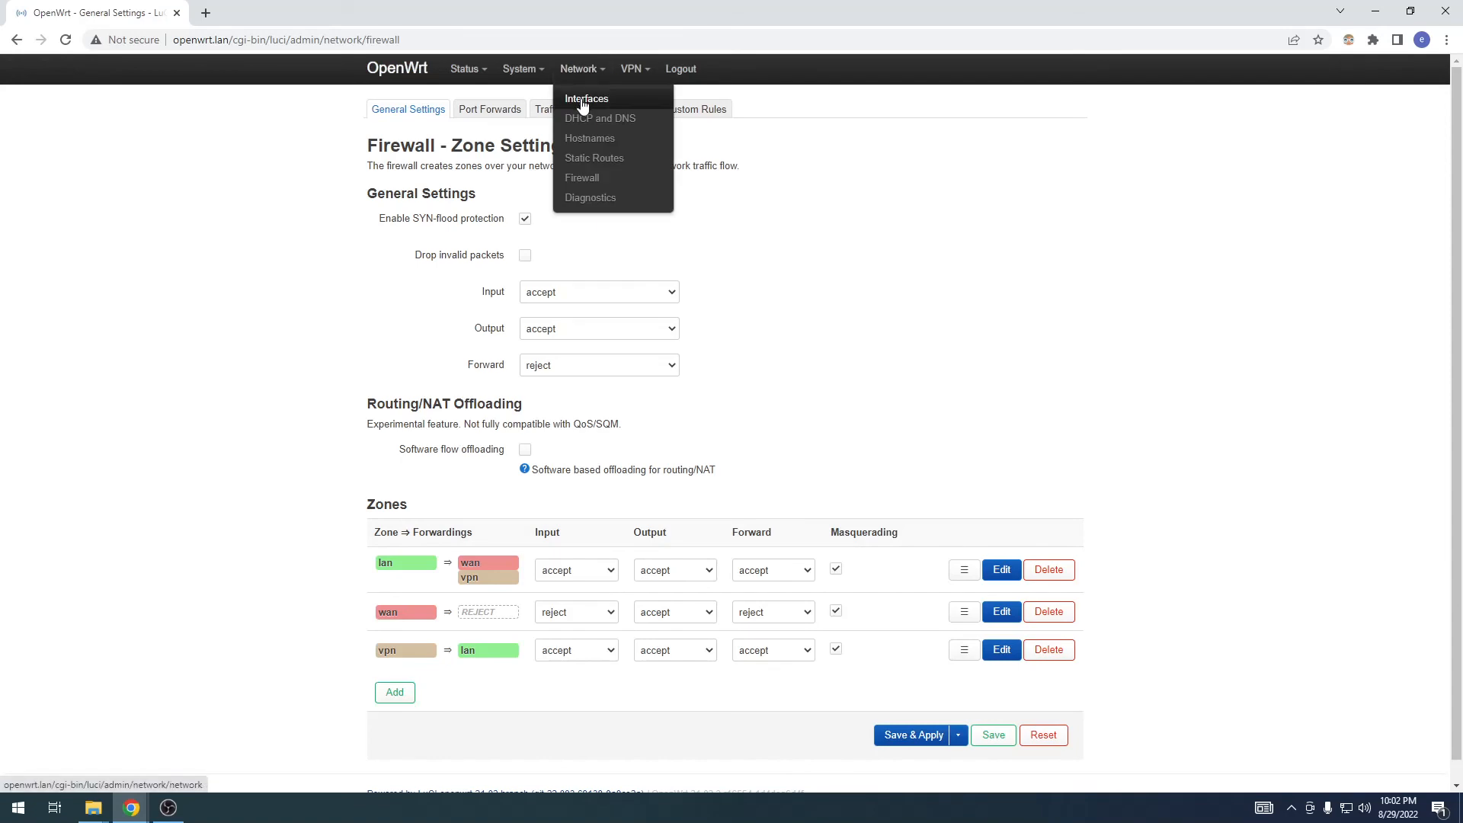
left_click(584, 100)
left_click(1005, 199)
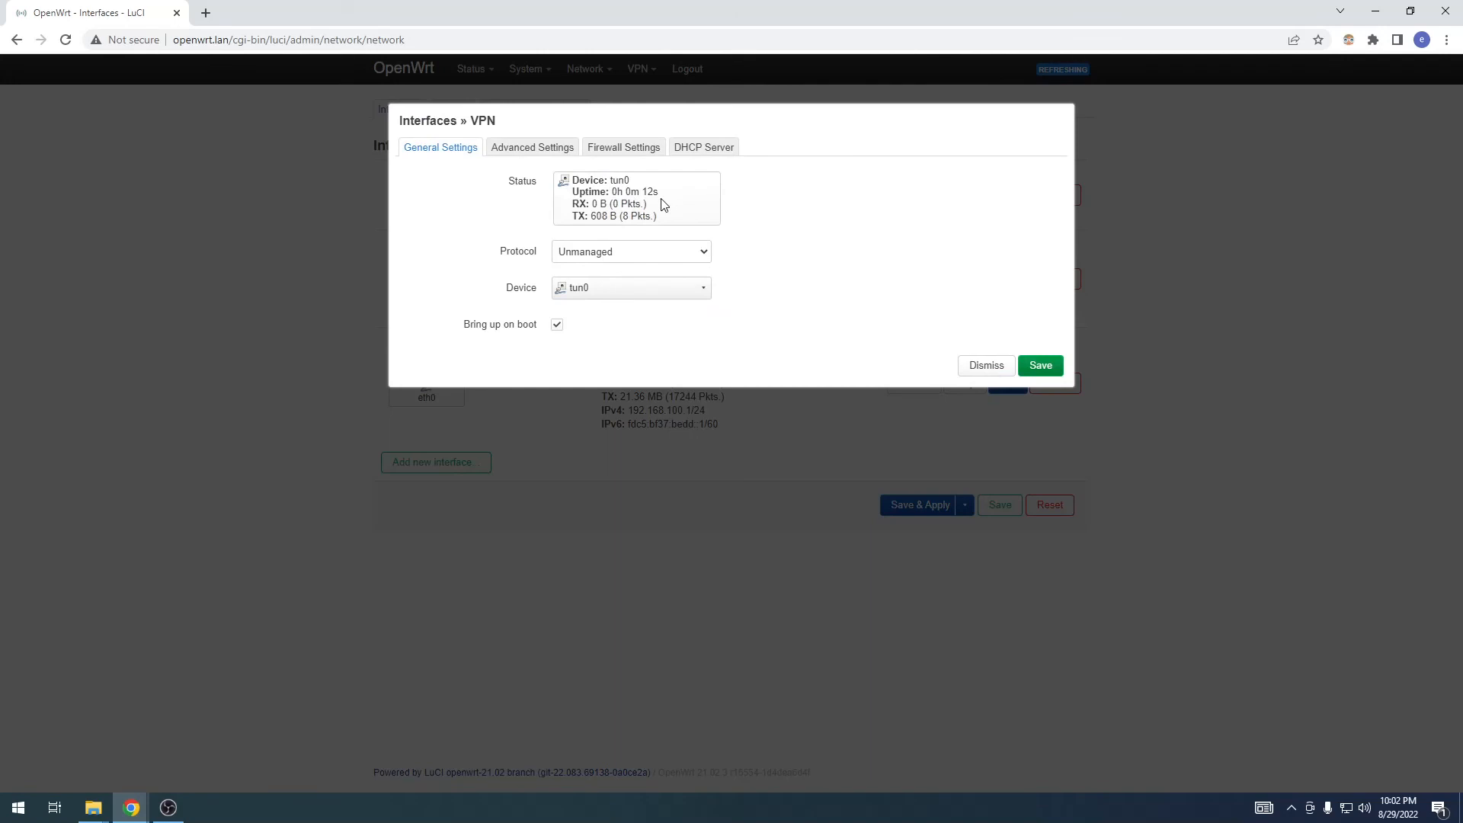
left_click(623, 147)
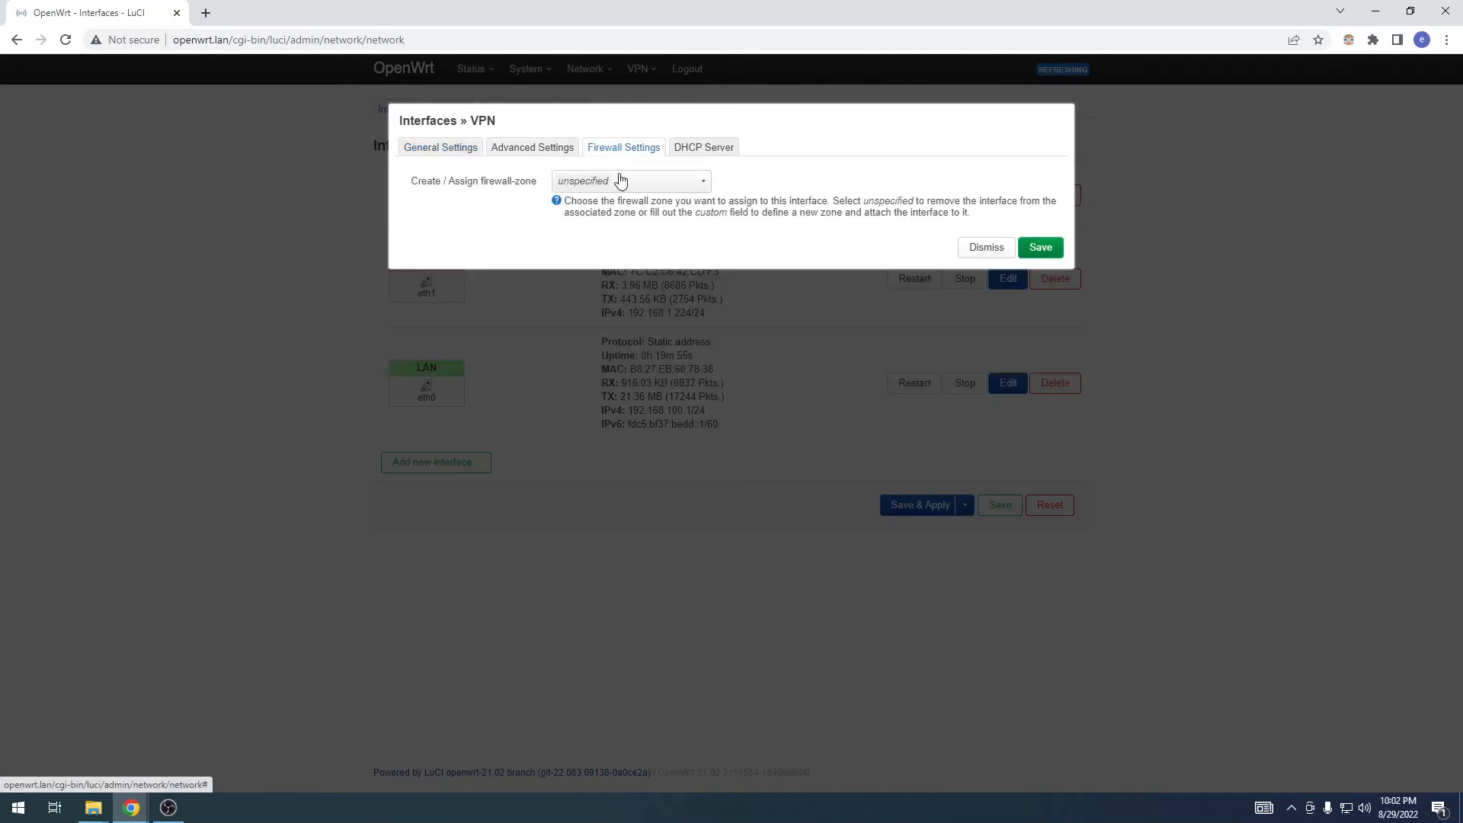
left_click(620, 180)
left_click(639, 258)
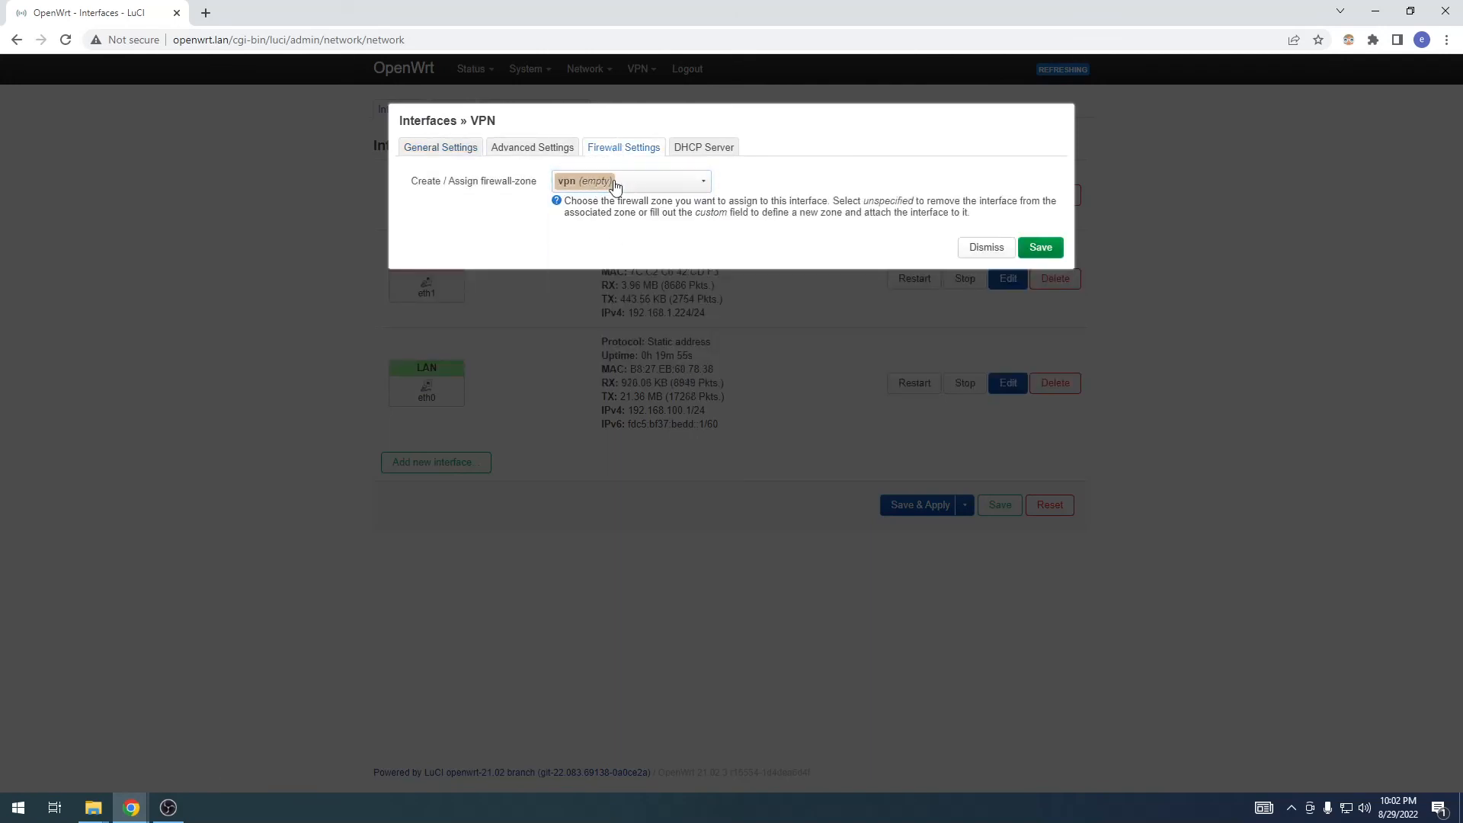
left_click(1037, 250)
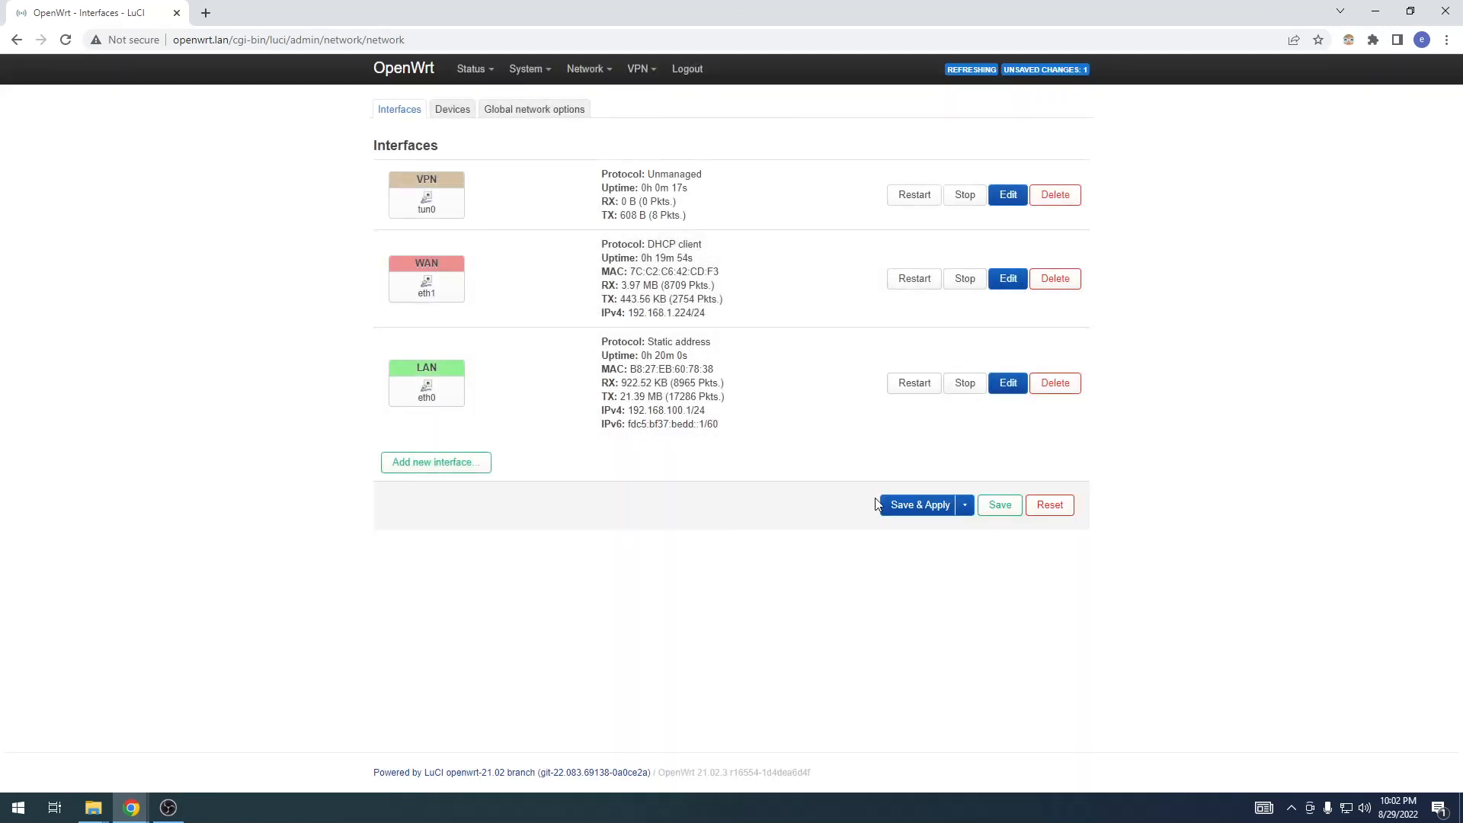
left_click(905, 505)
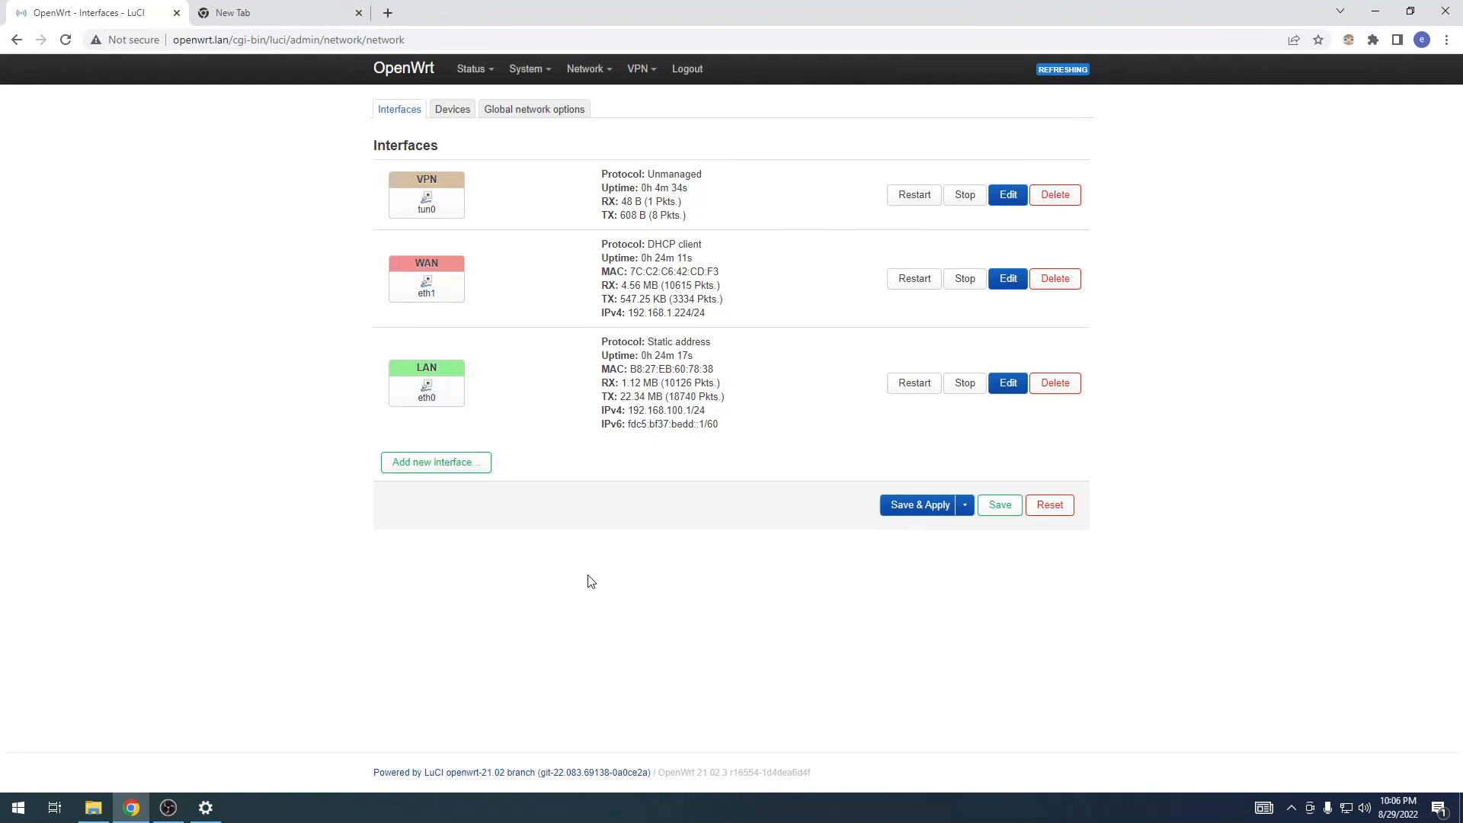
left_click(251, 13)
left_click(217, 40)
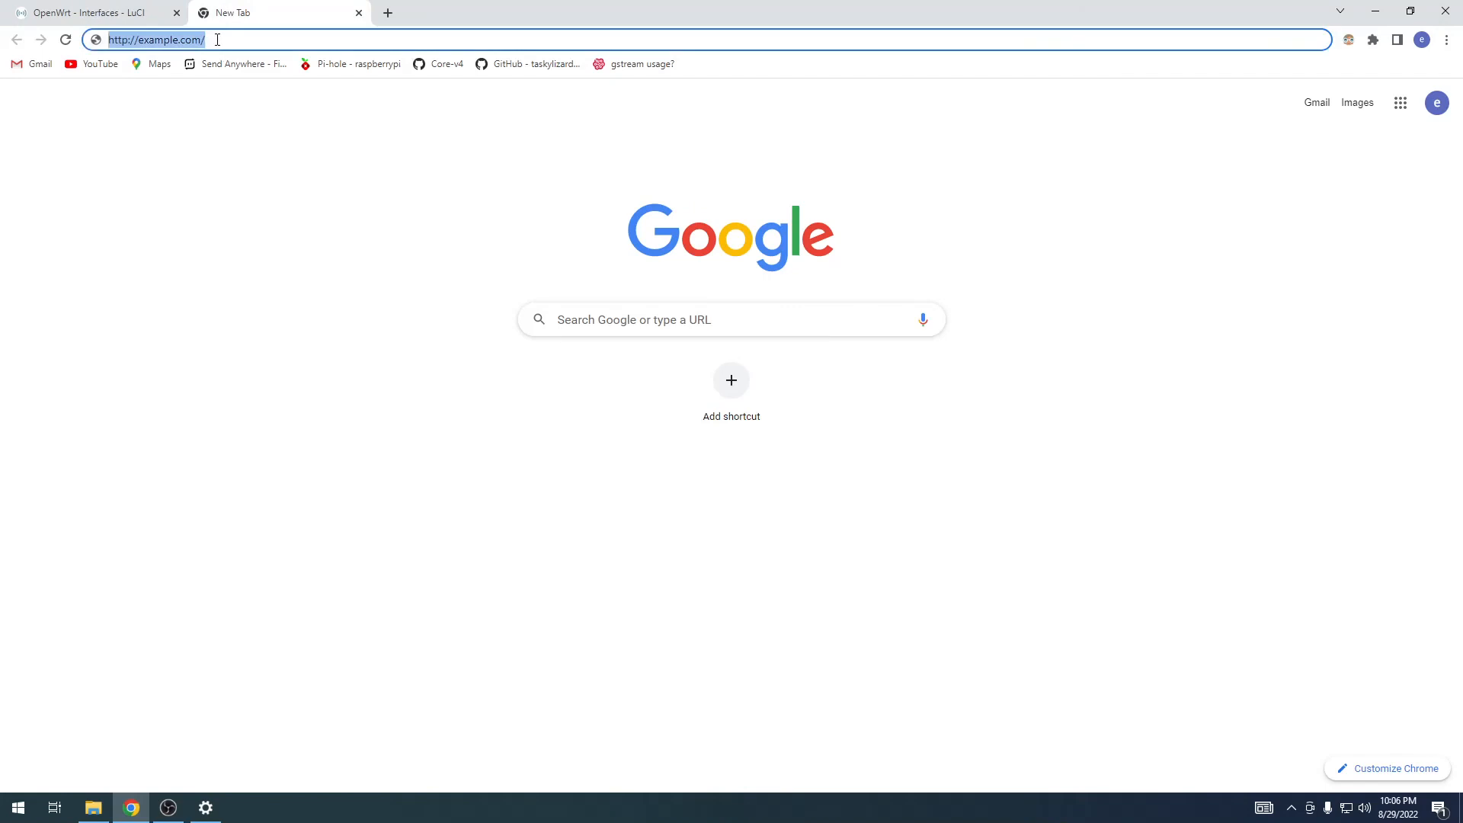
key("Return")
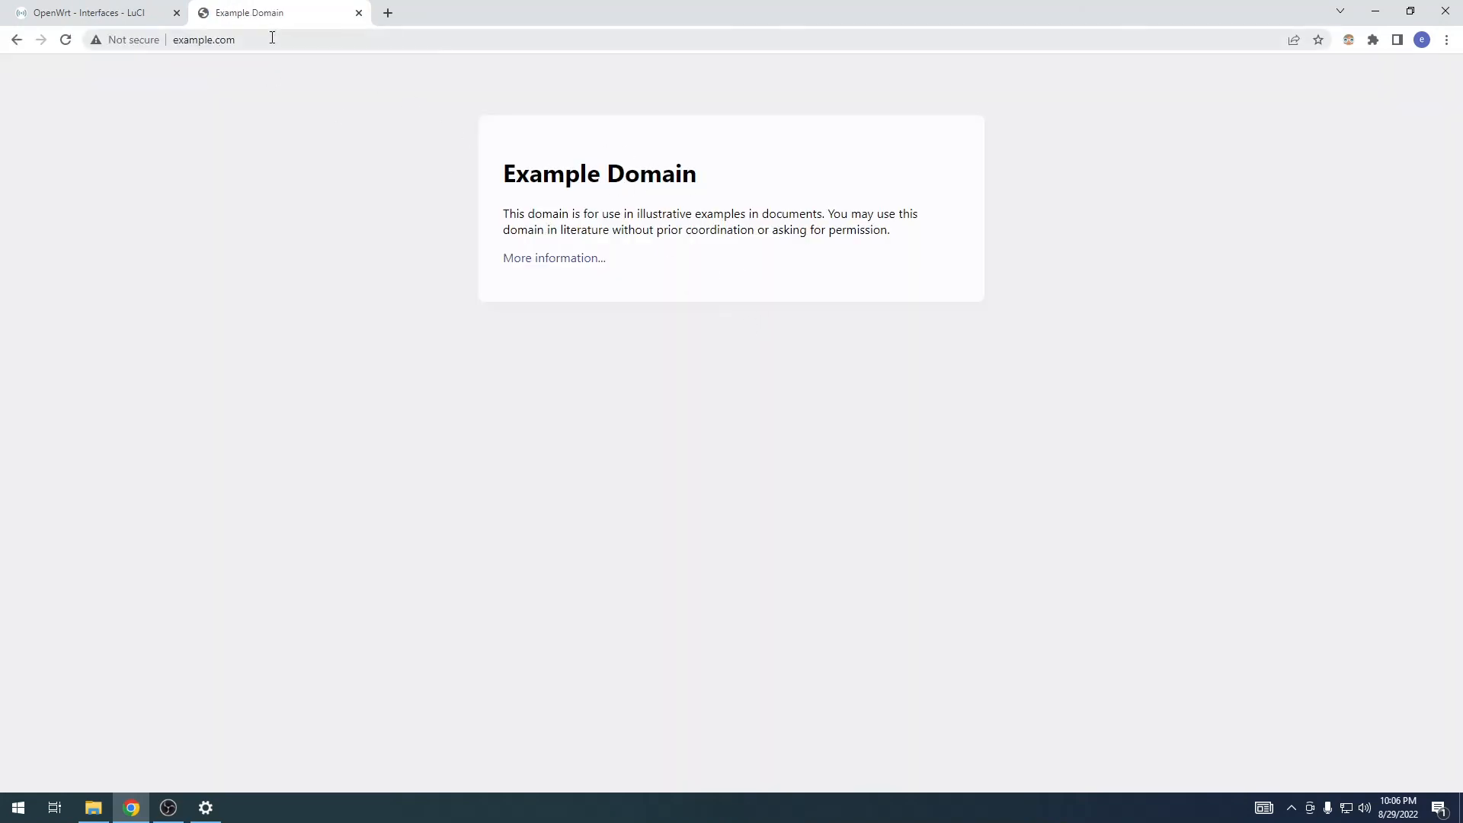
Step: Check the PC's IPv4 address in the Windows network properties, then close Settings
left_click(114, 13)
key("alt+Tab")
key("alt+Tab")
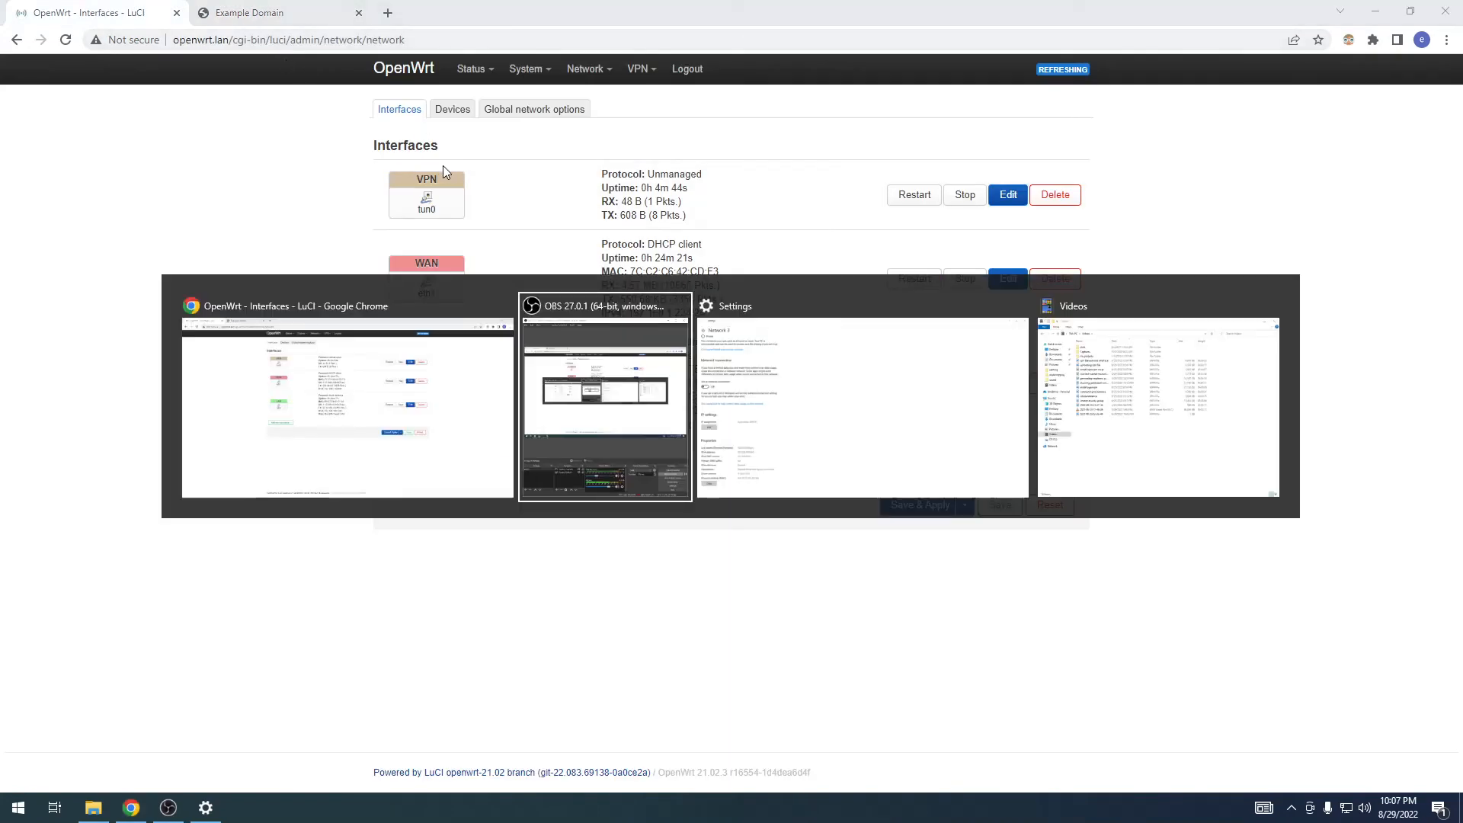
left_click_drag(180, 592, 251, 595)
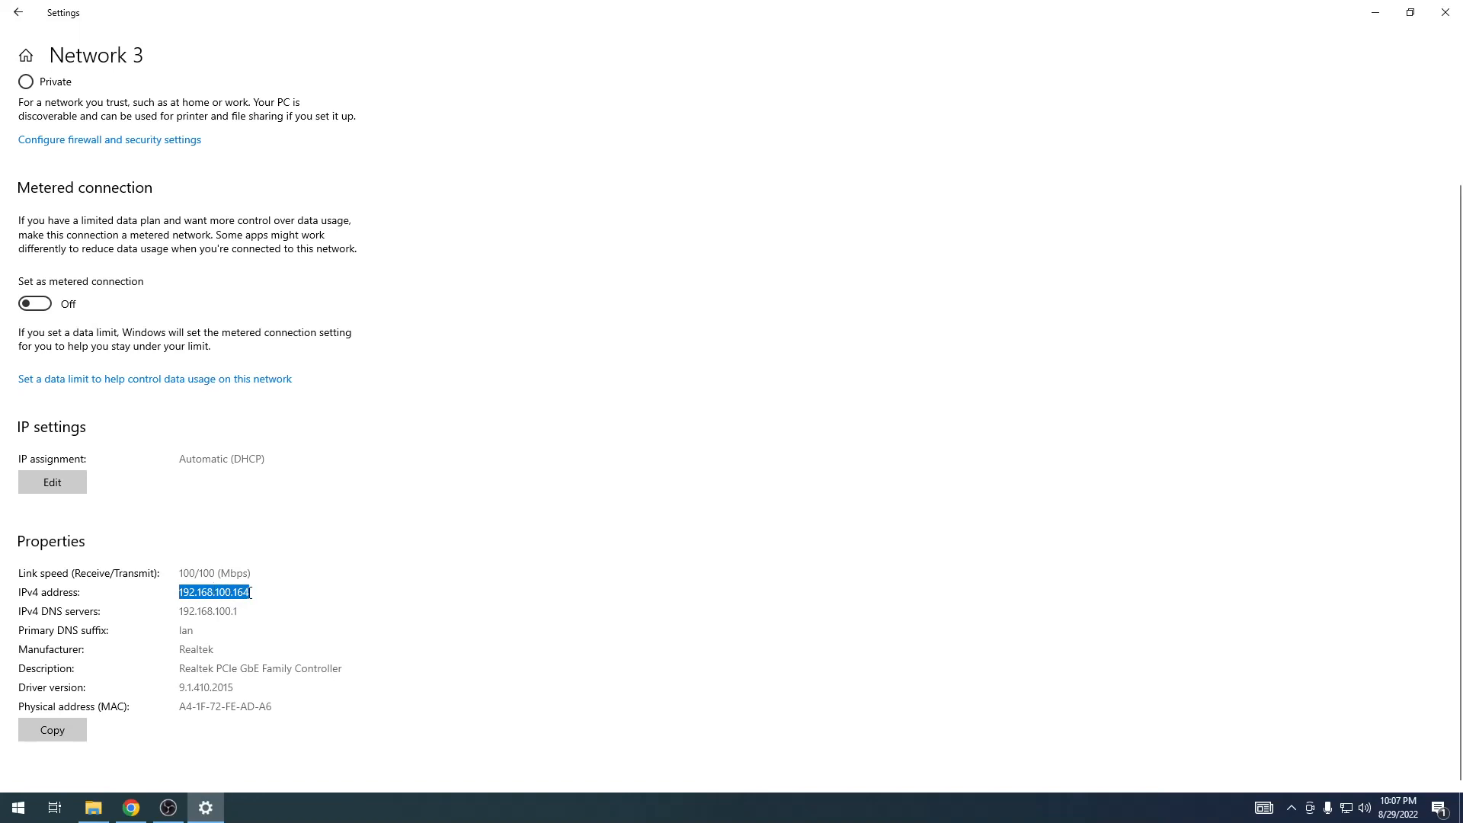
left_click(260, 593)
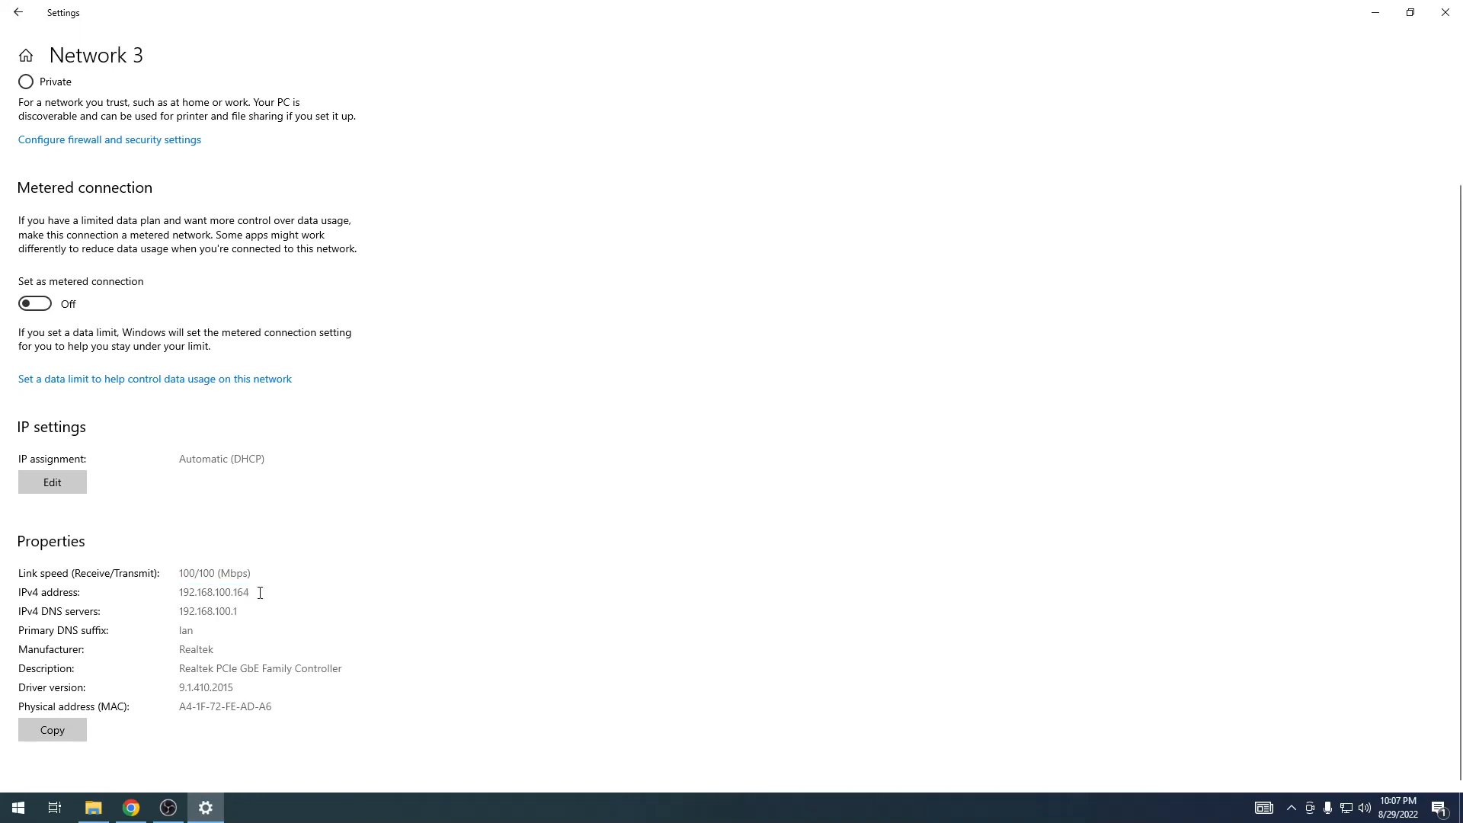
left_click(1452, 17)
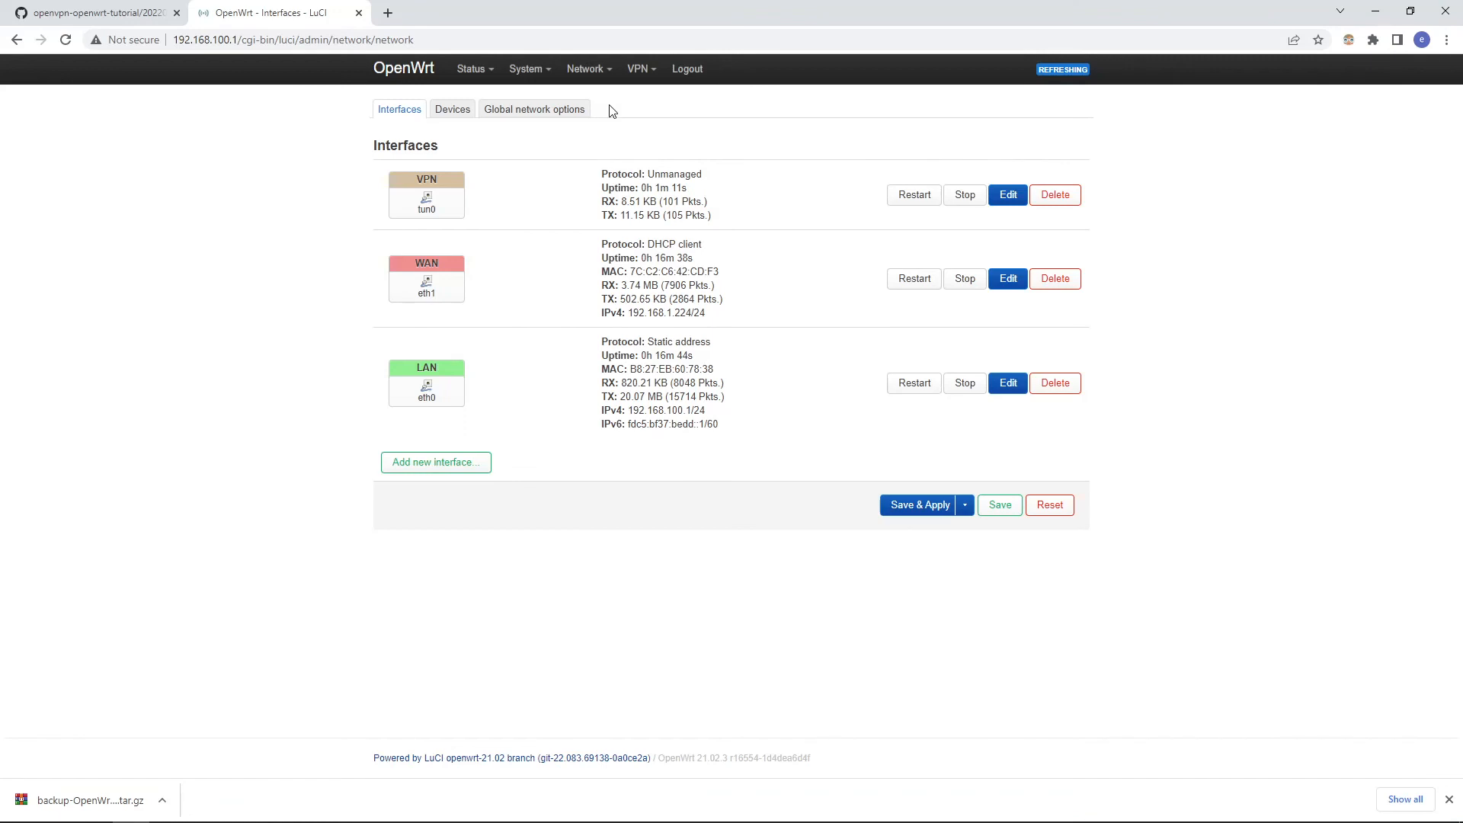
Step: Stop the 20220829config OpenVPN instance on the router and start it again
mouse_move(610, 76)
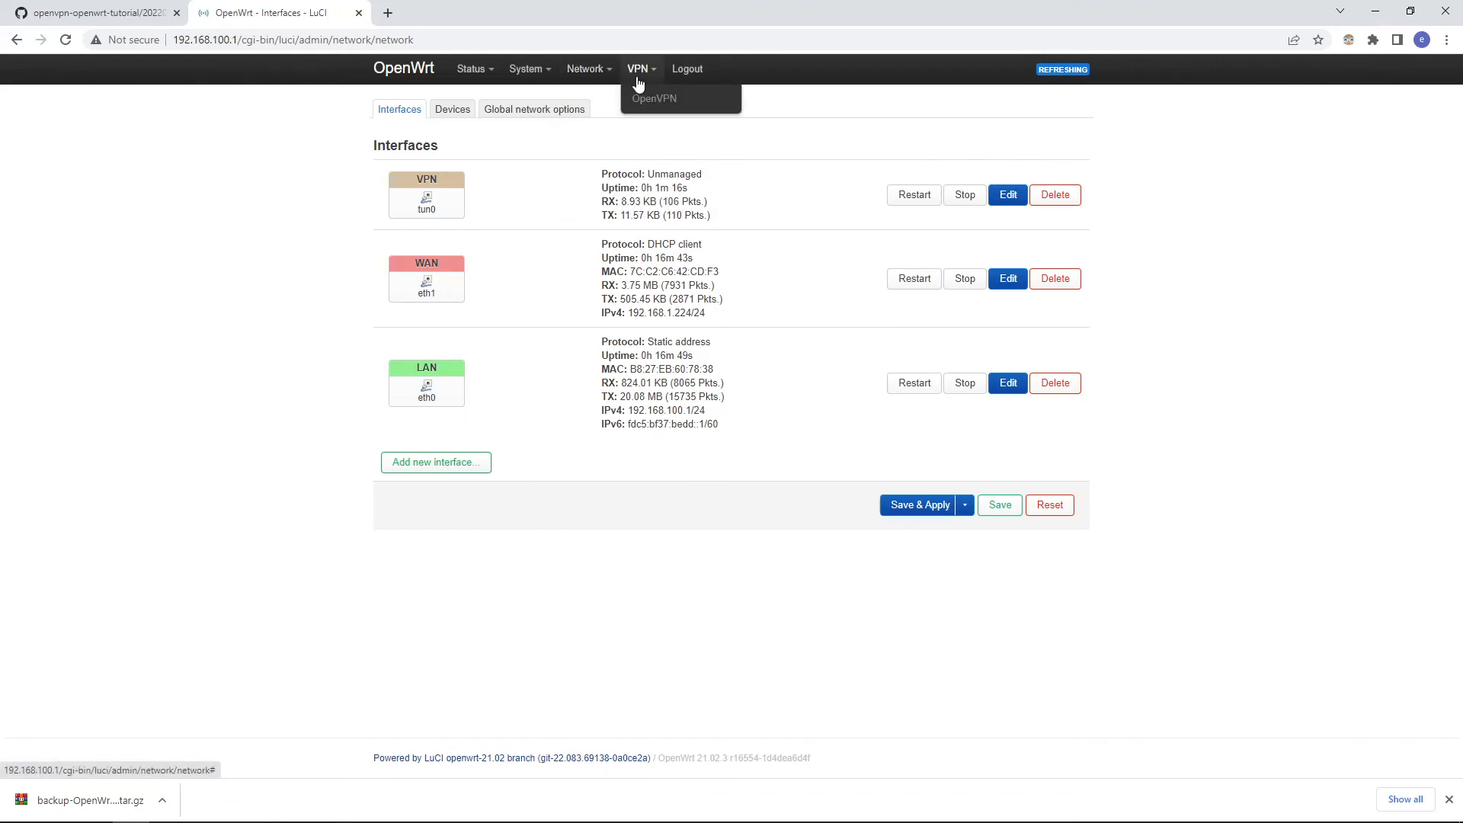
left_click(652, 98)
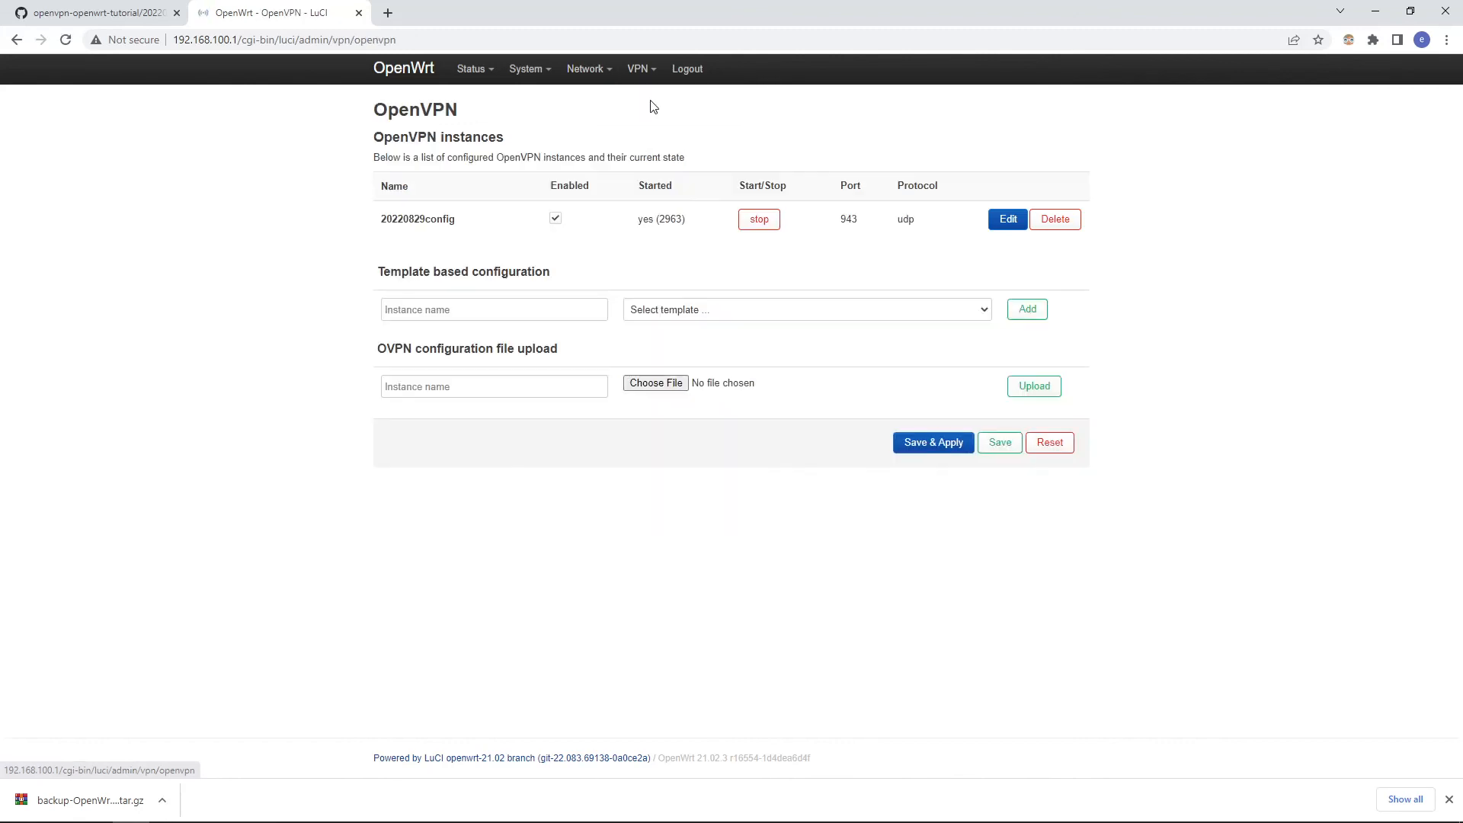
left_click(759, 224)
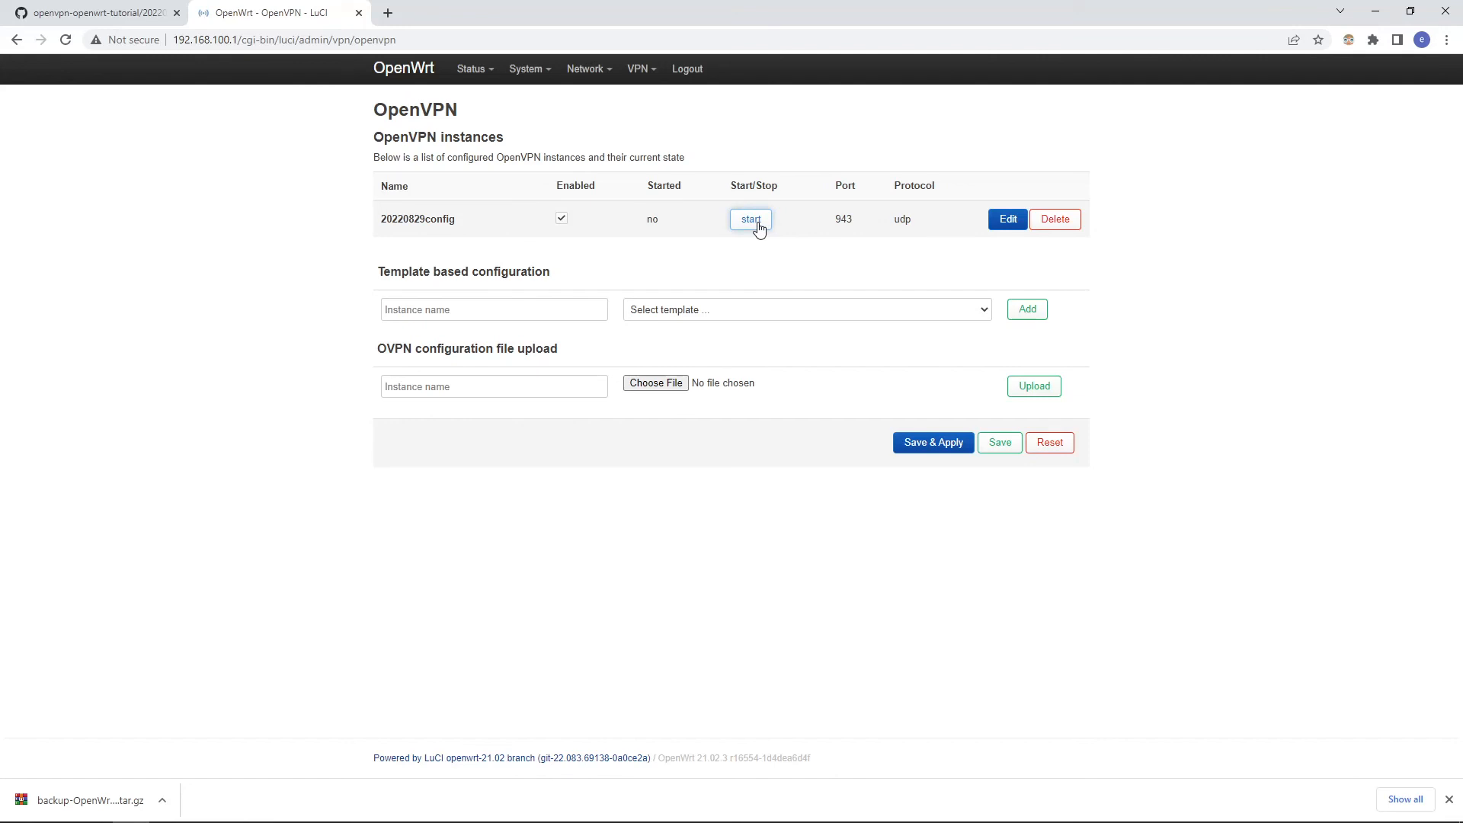
left_click(757, 224)
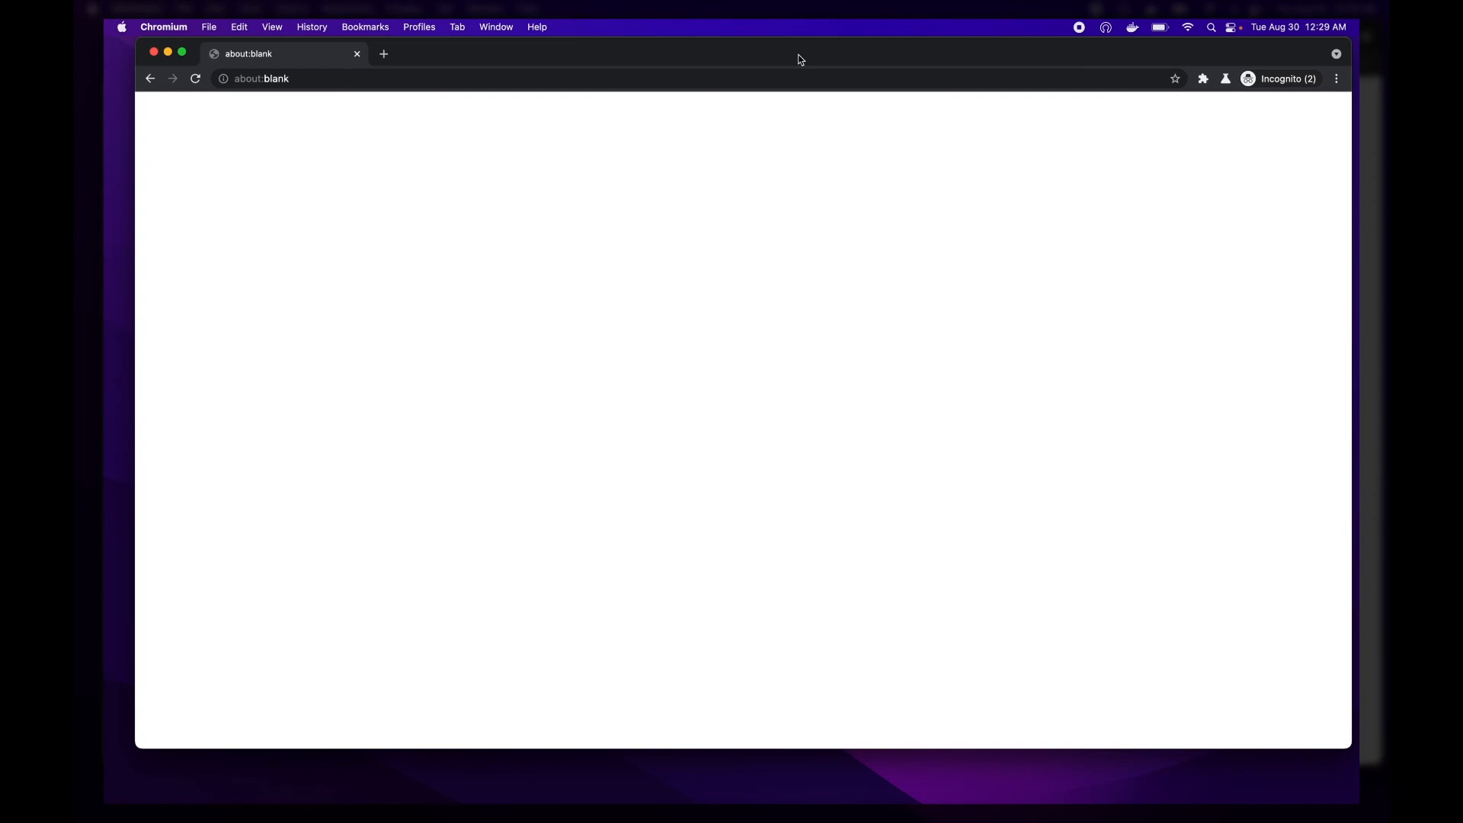
Step: Switch to OpenVPN Connect and import the personal client OVPN file from the video folder
key("super+Tab")
key("super+Tab")
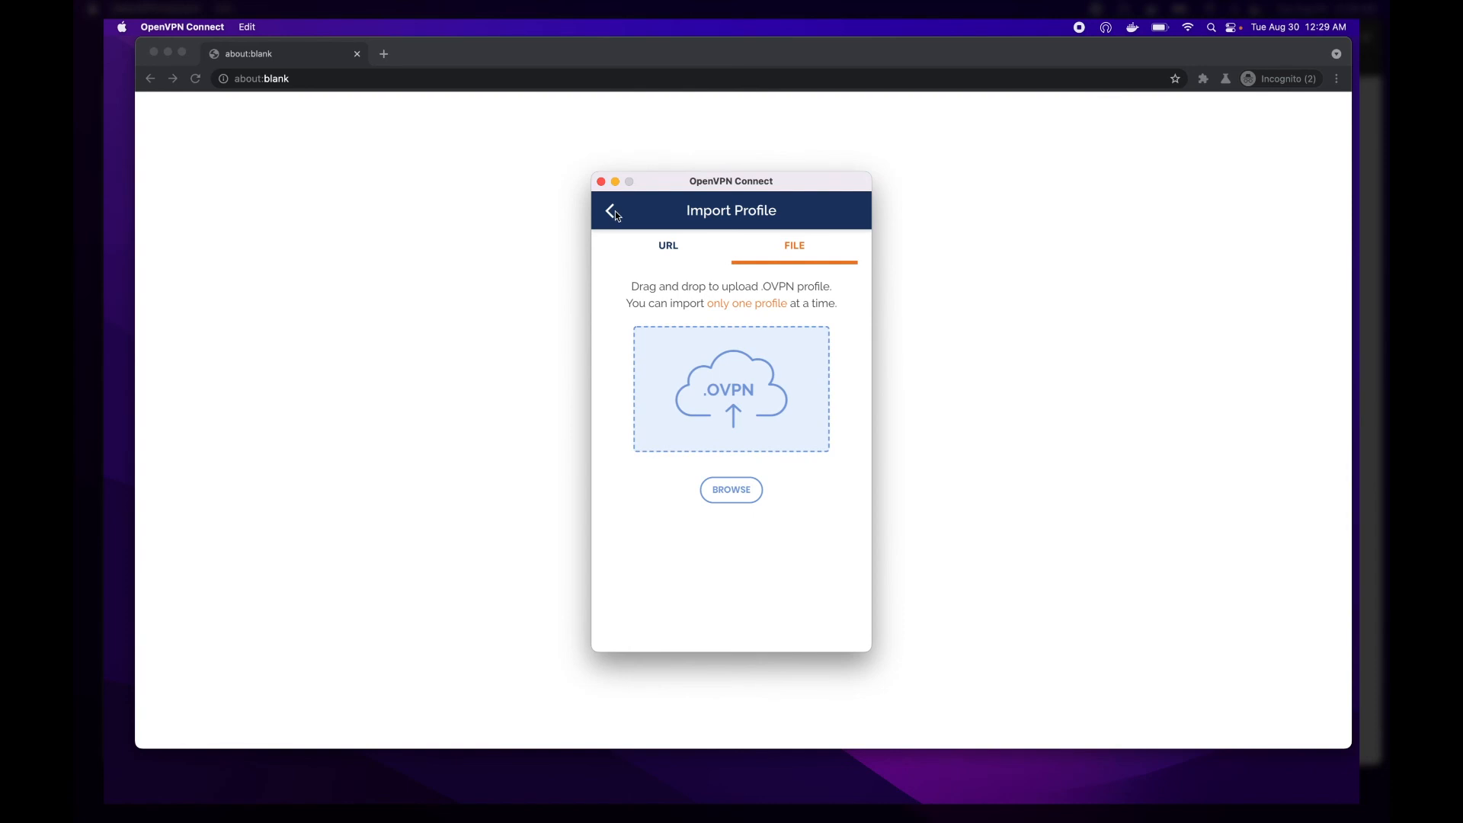
left_click(724, 496)
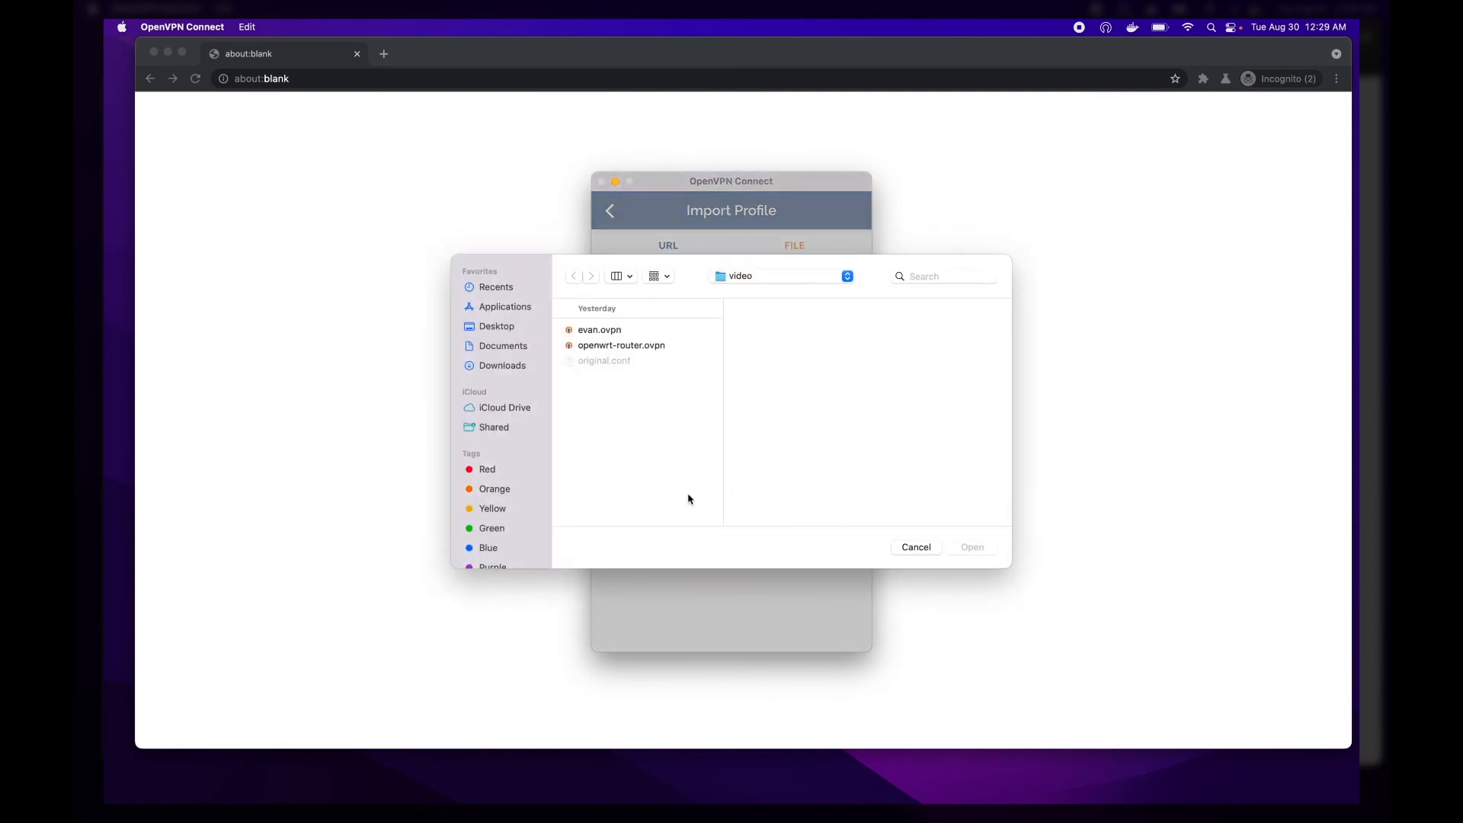
left_click(627, 332)
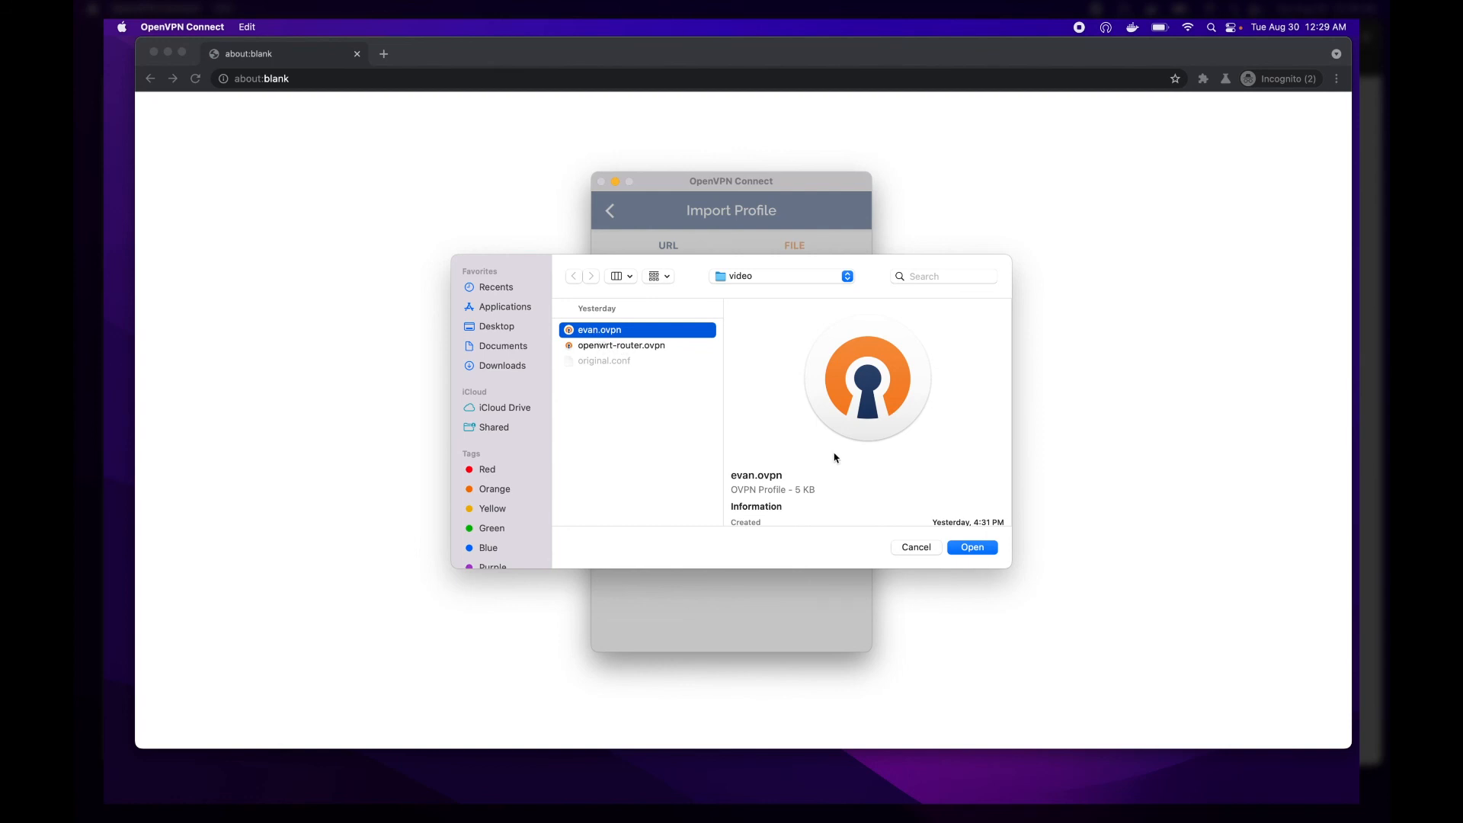
left_click(978, 549)
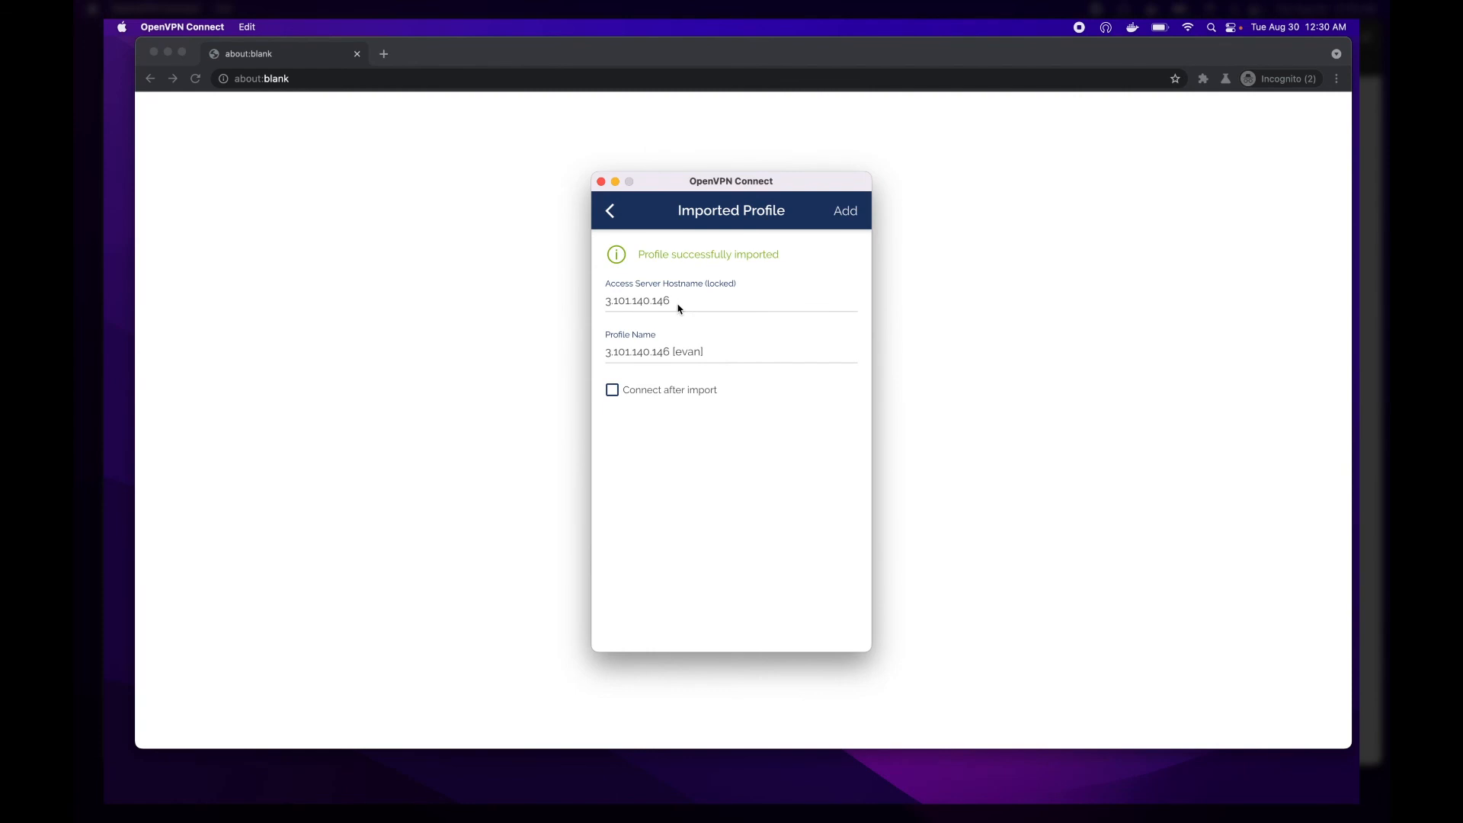
Step: Name the imported profile "learning openvpn and openwrt" and add it to the profile list
triple_click(695, 352)
type("le")
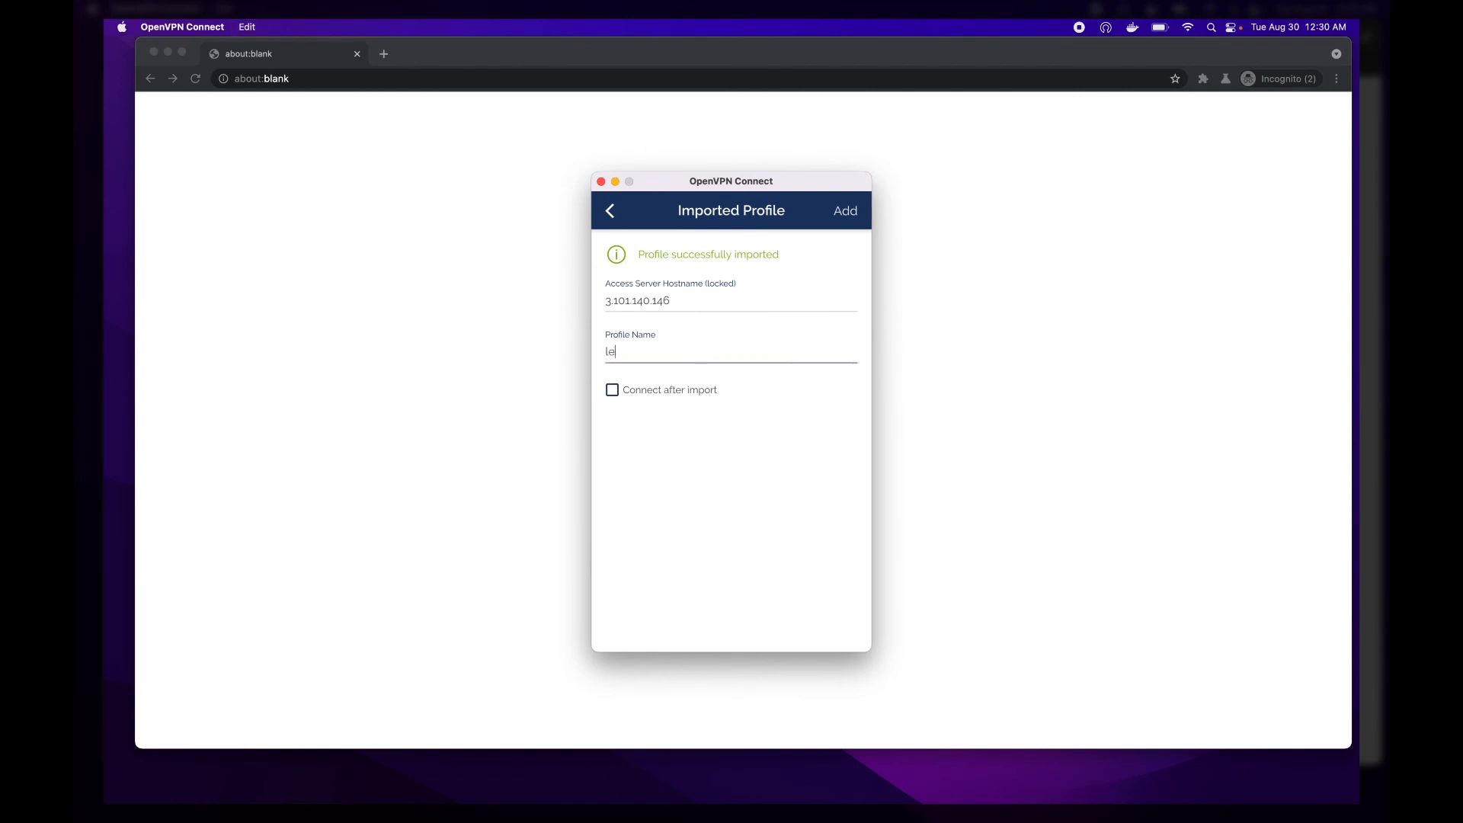
type("arning openvpn and openwrt")
left_click(847, 212)
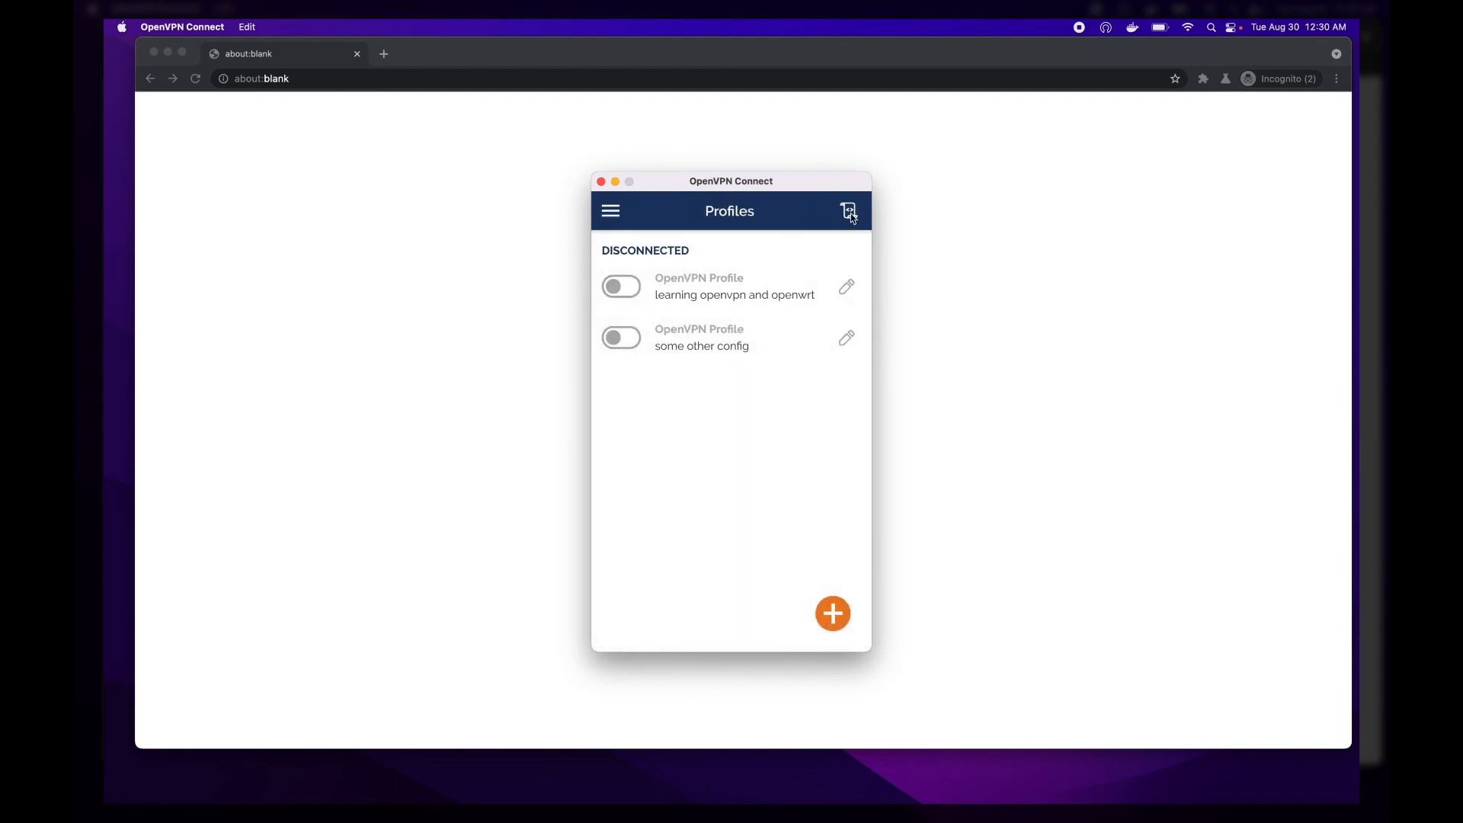
Step: Connect with the "learning openvpn and openwrt" profile and open its connection log
left_click(618, 297)
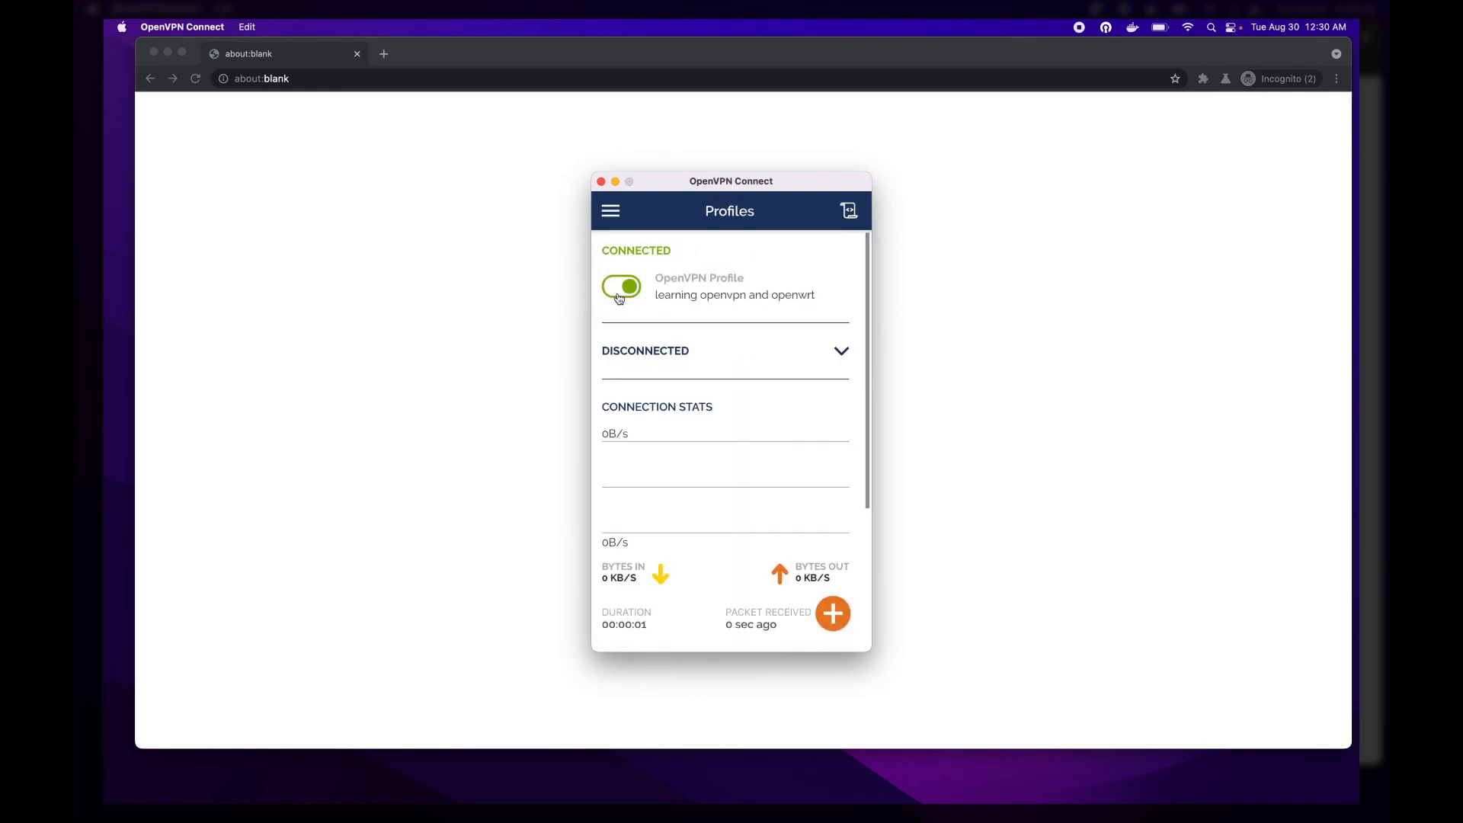
left_click(851, 211)
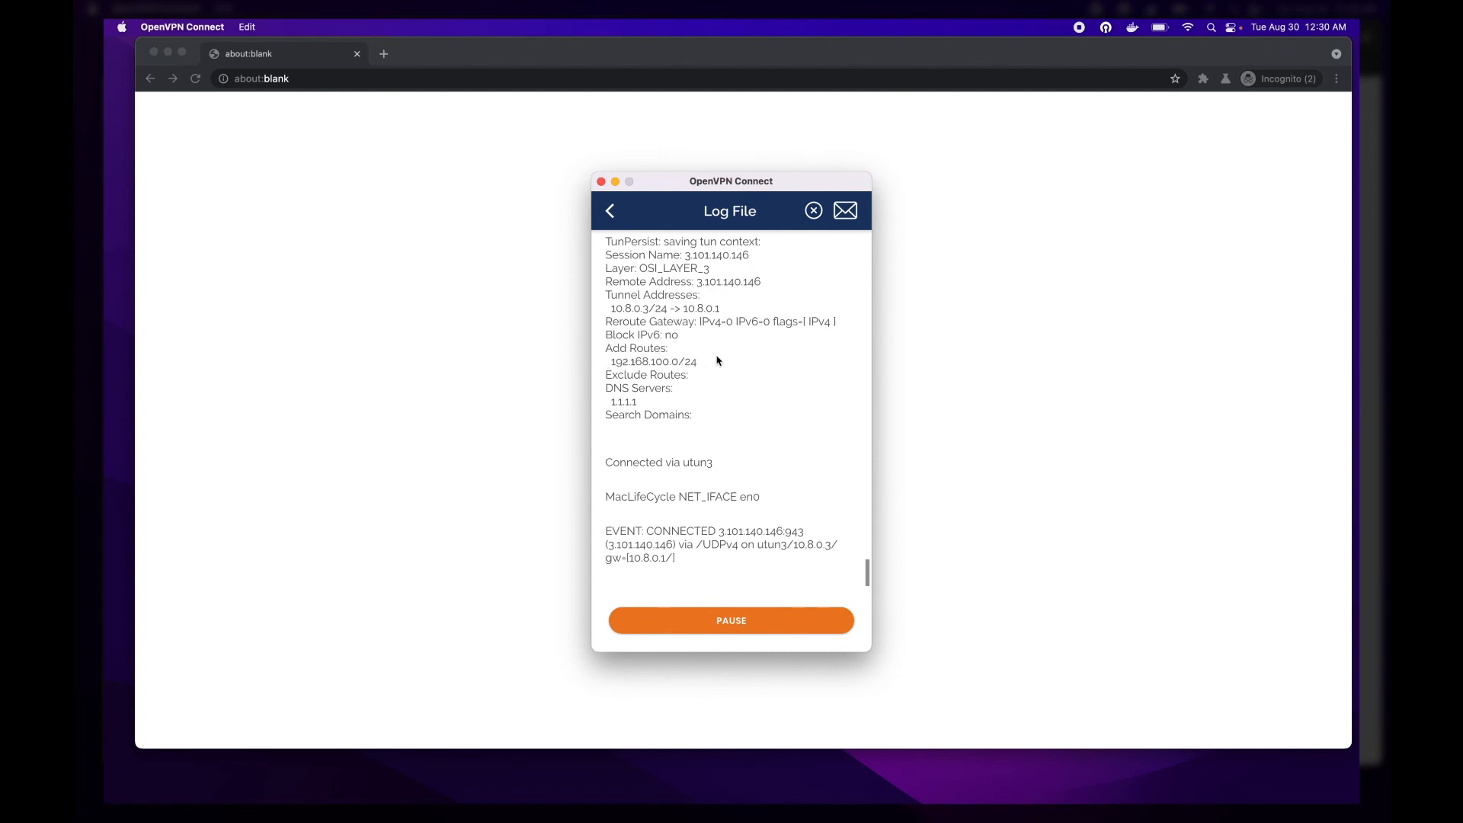
Step: Switch to Chromium and load the router's web interface at 192.168.100.1
left_click(530, 379)
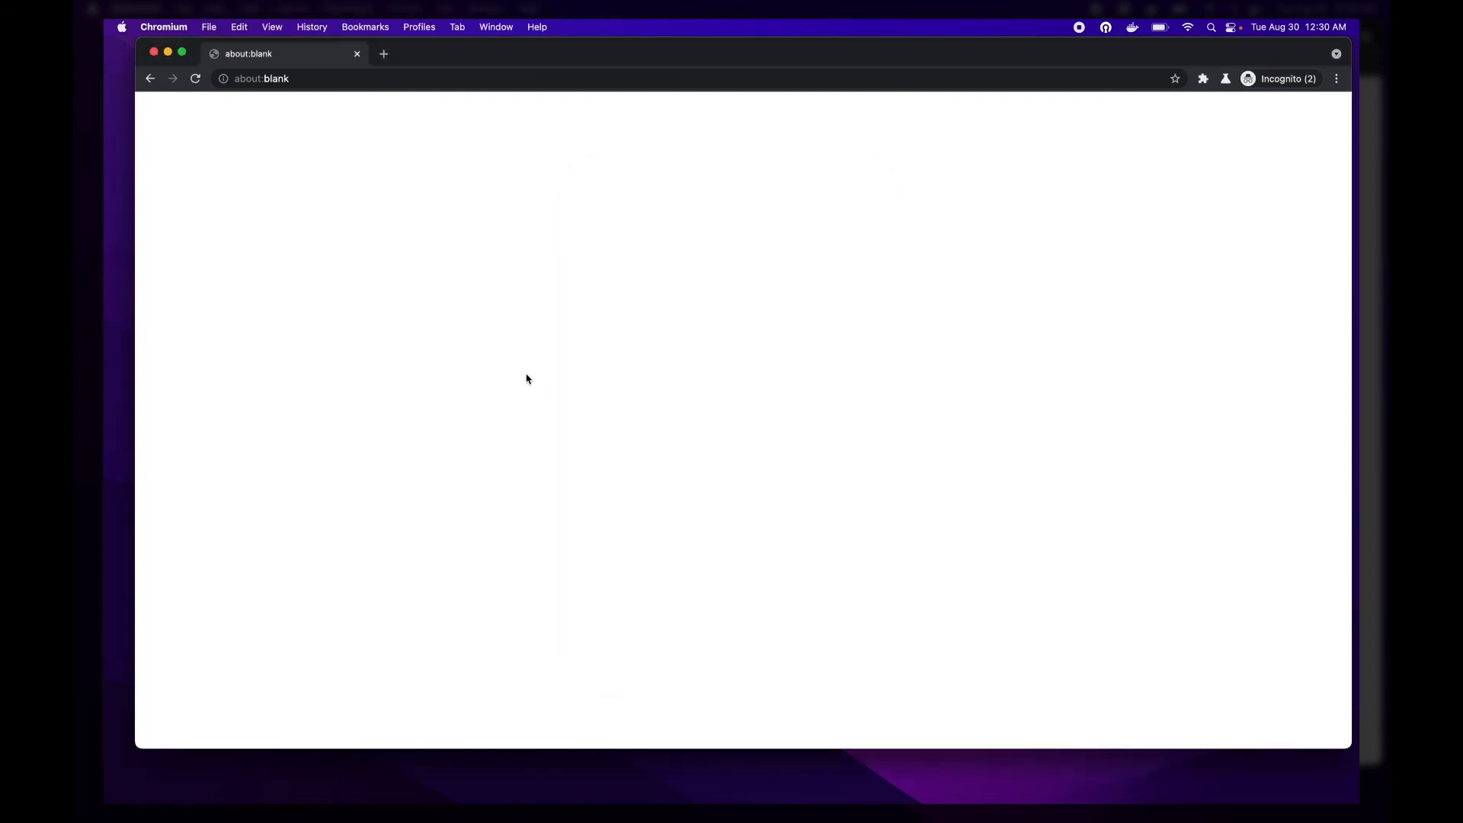
key("super+l")
type("192.168.1.1")
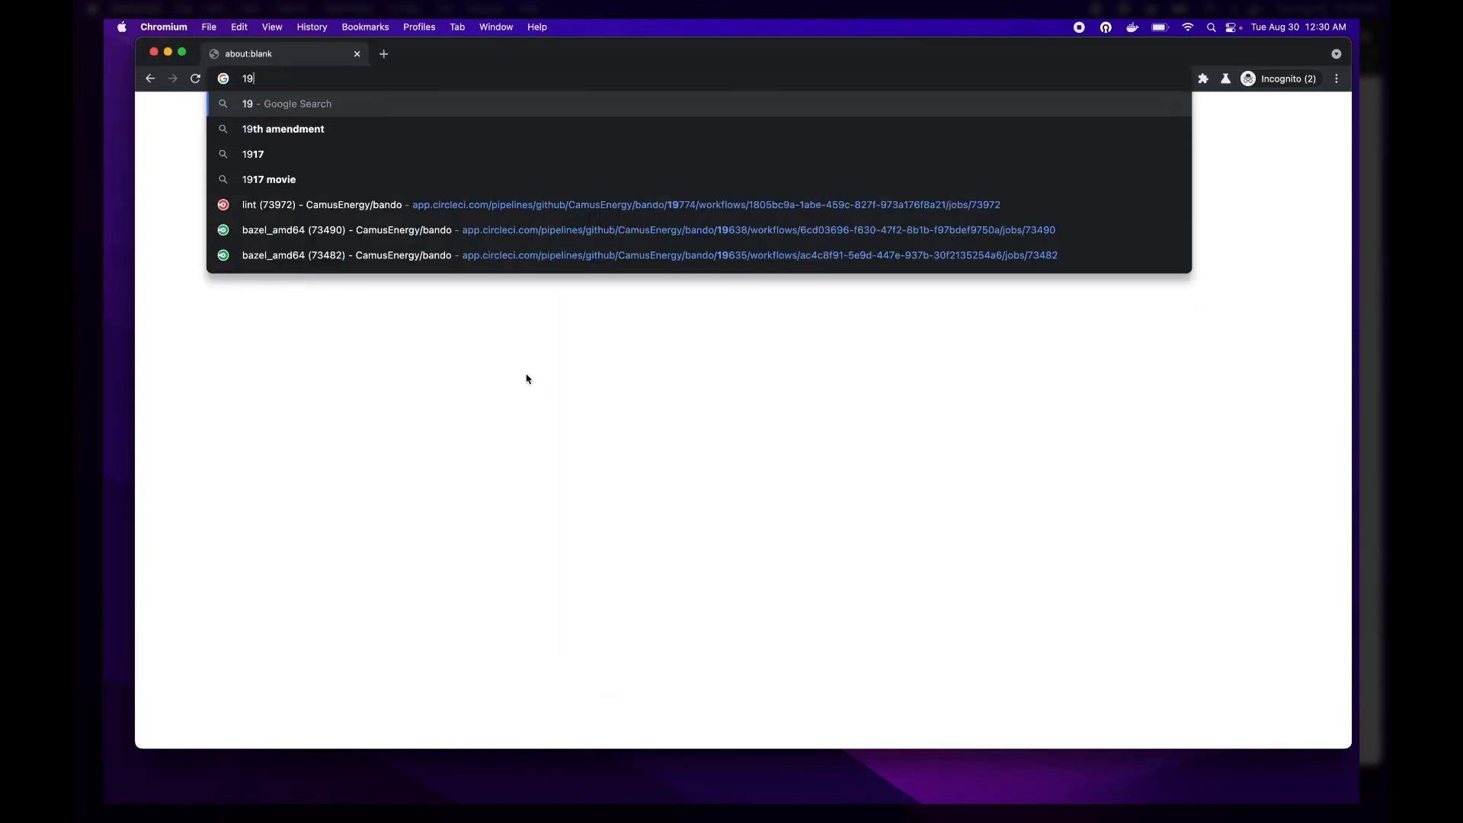
key("BackSpace")
key("BackSpace")
type("00.1")
key("Return")
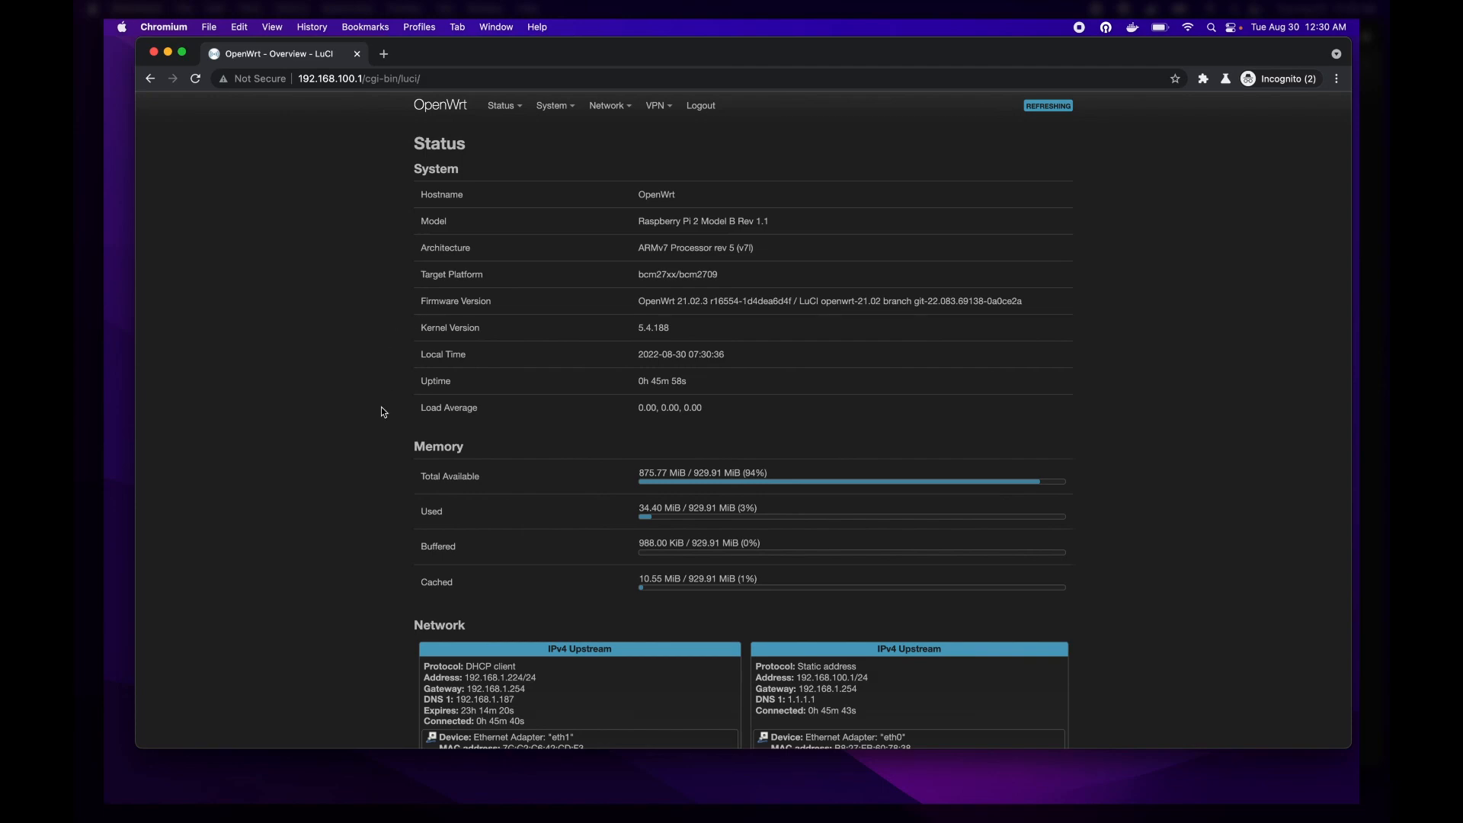
Step: Look up the desktop's IPv4 address among the active DHCP leases on the router's status overview
scroll(382, 408, "down", 5)
scroll(382, 409, "down", 2)
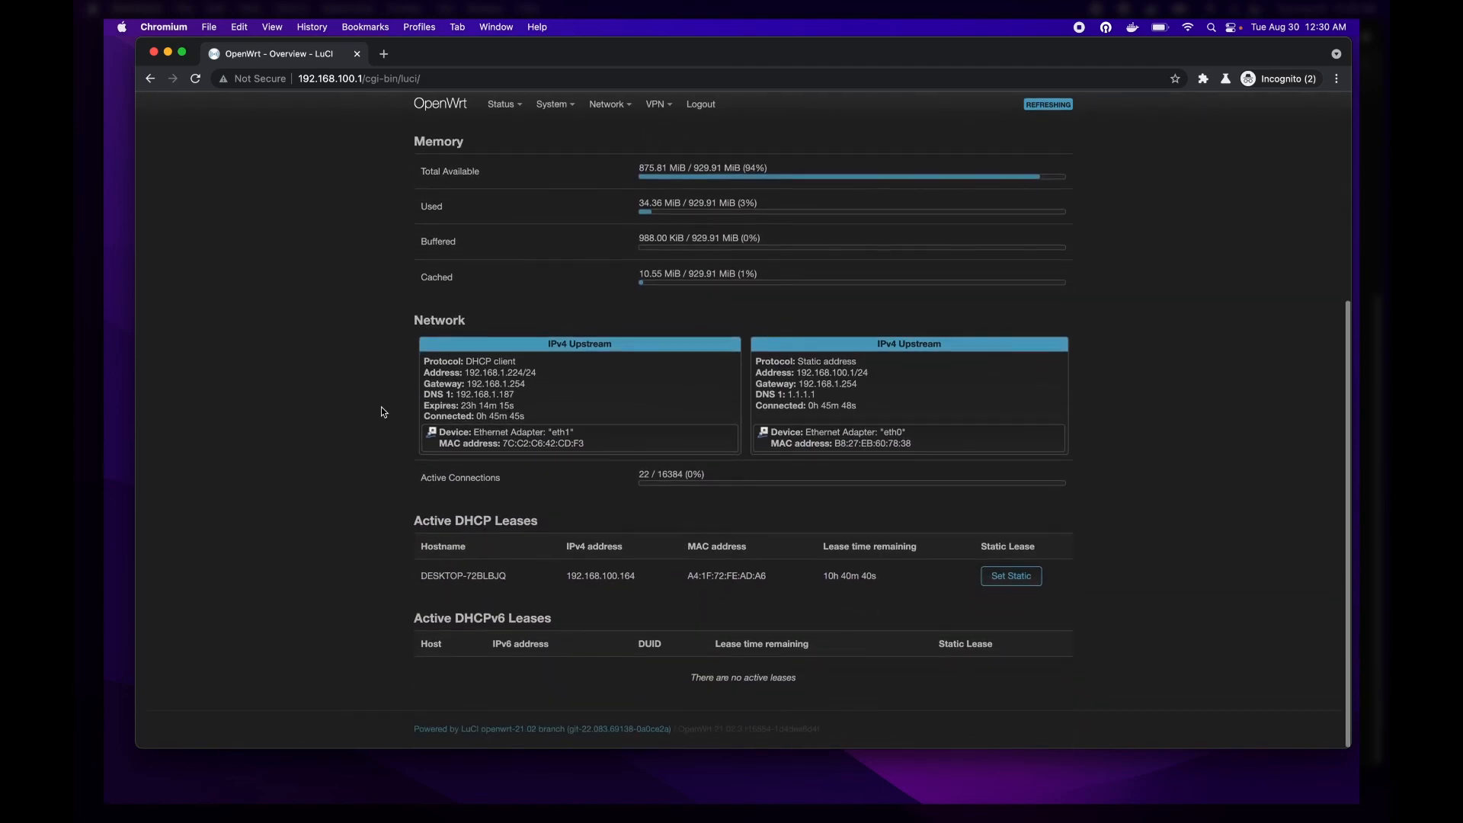
scroll(382, 408, "up", 5)
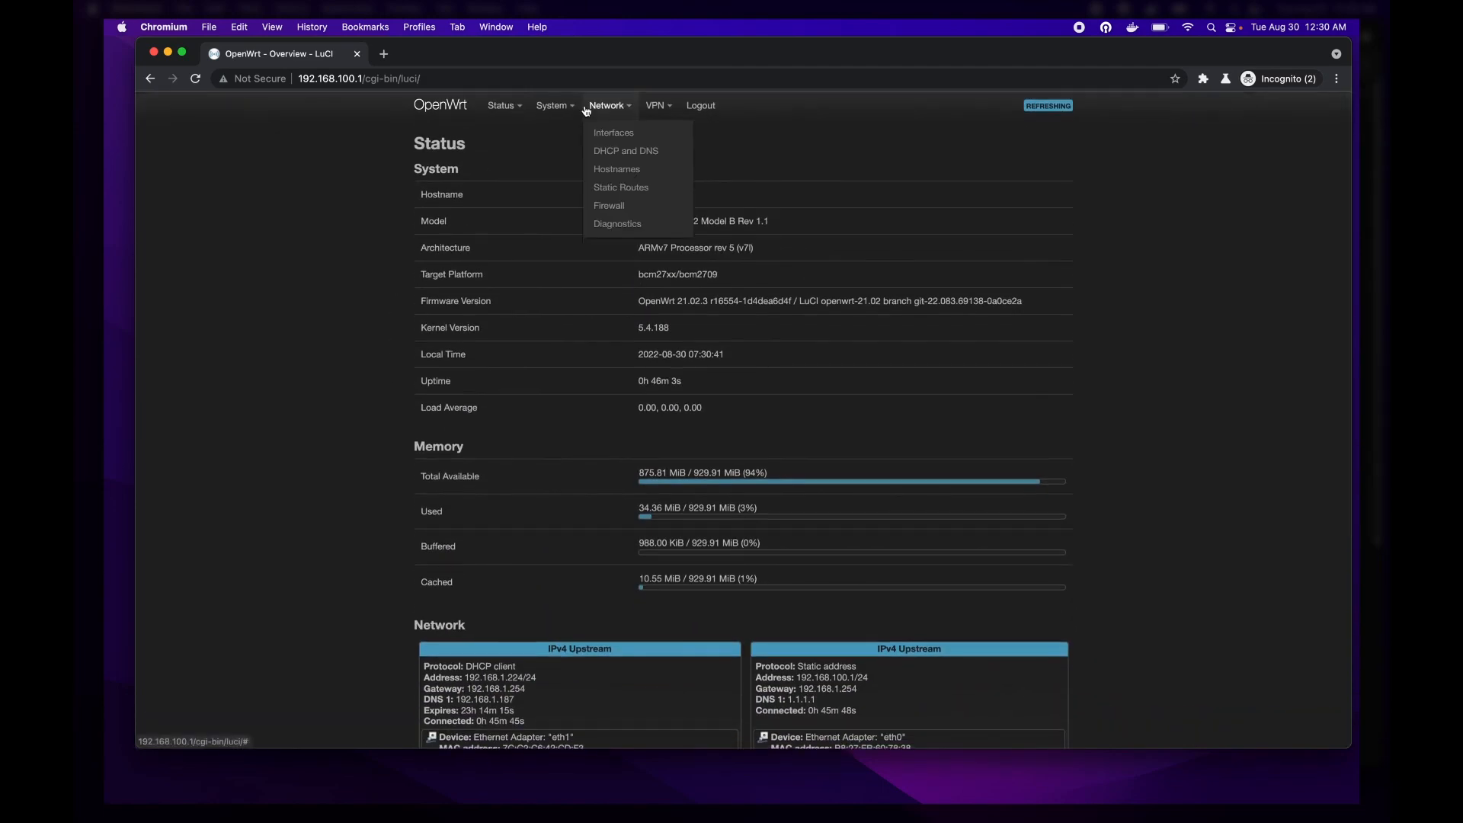
mouse_move(653, 106)
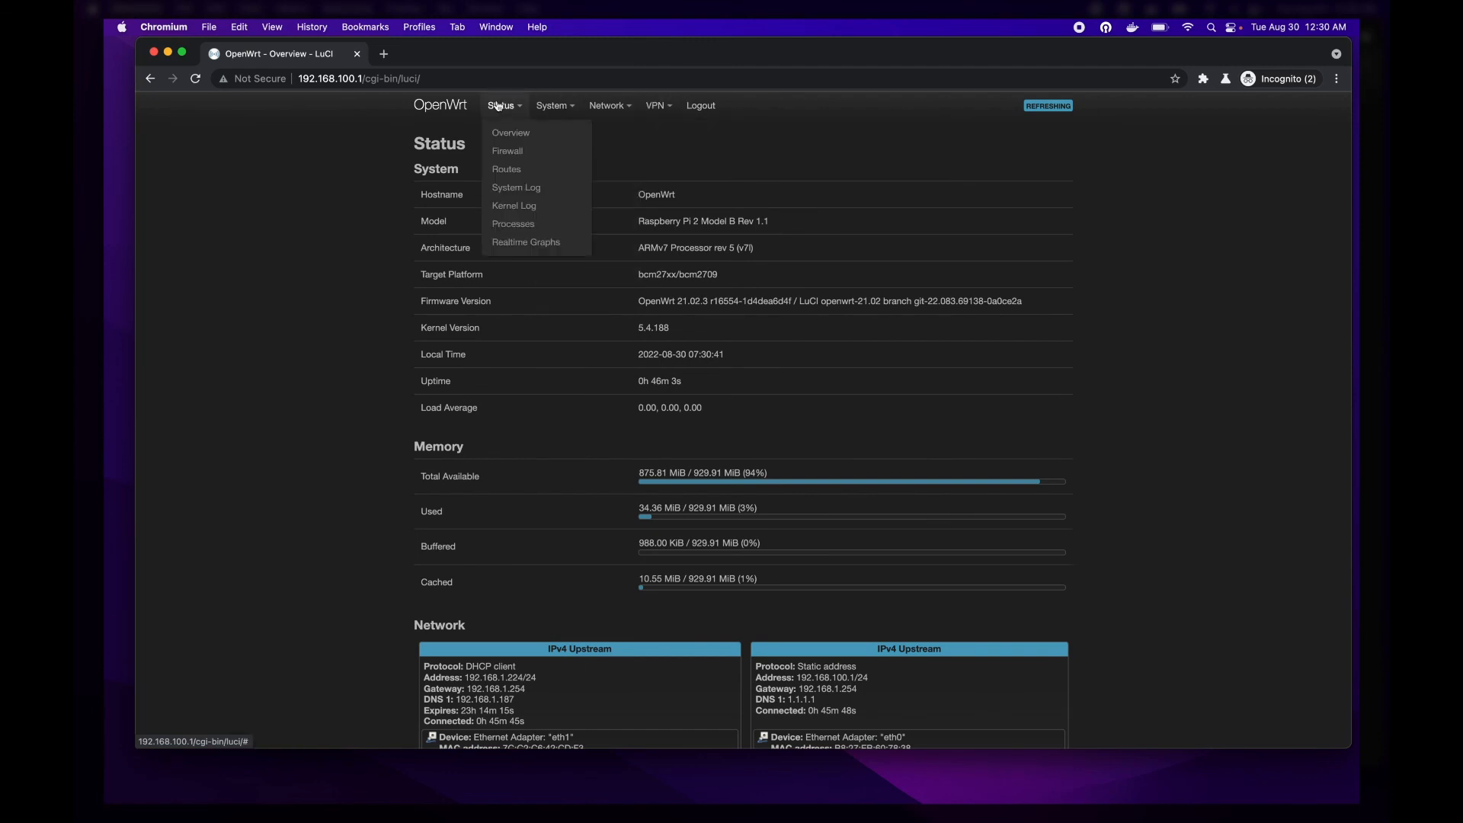
scroll(404, 350, "down", 7)
double_click(607, 577)
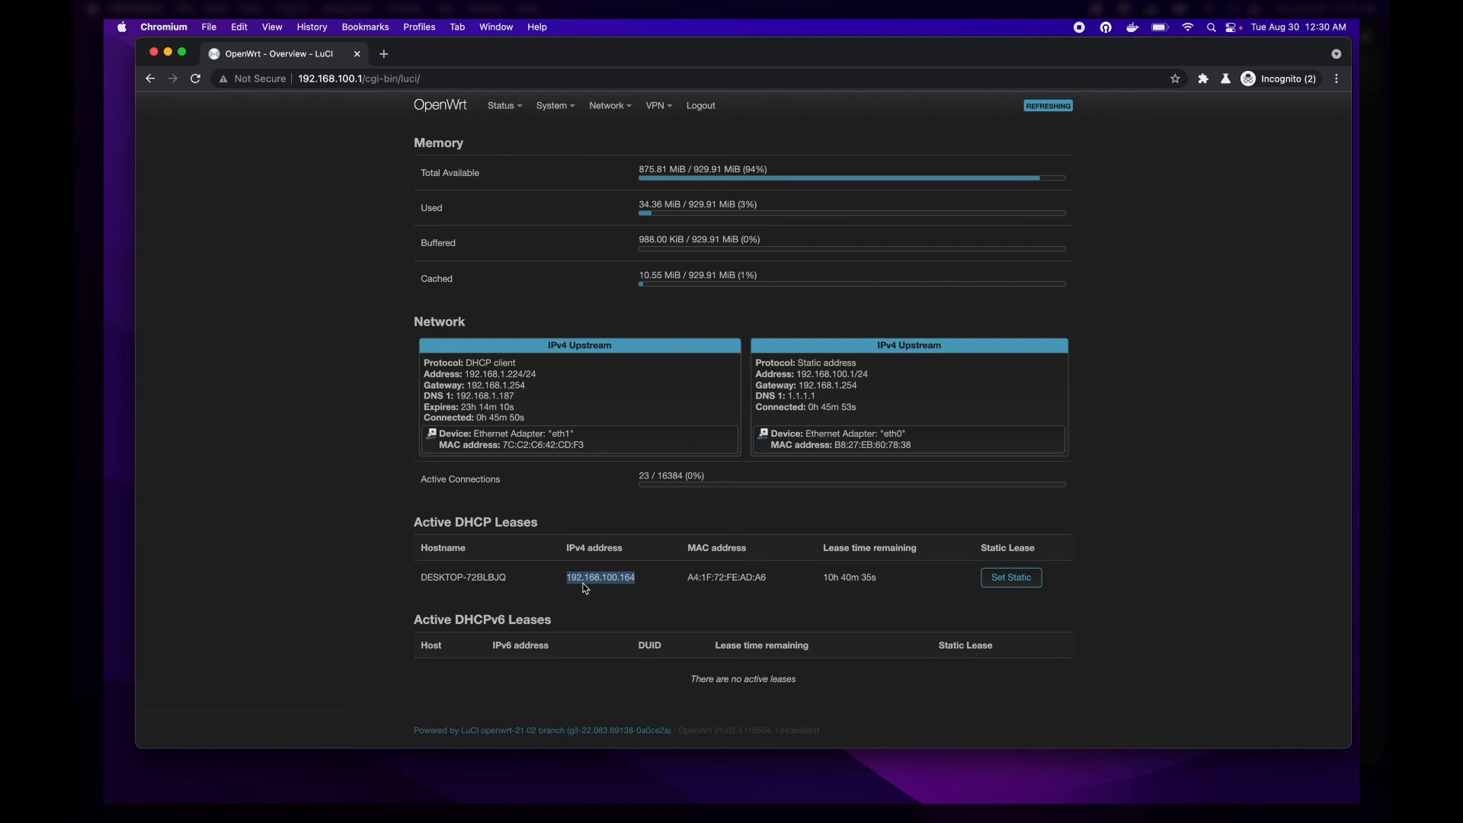
Step: Copy the desktop's IPv4 address from the DHCP leases and open 192.168.100.164 in a new tab
double_click(587, 577)
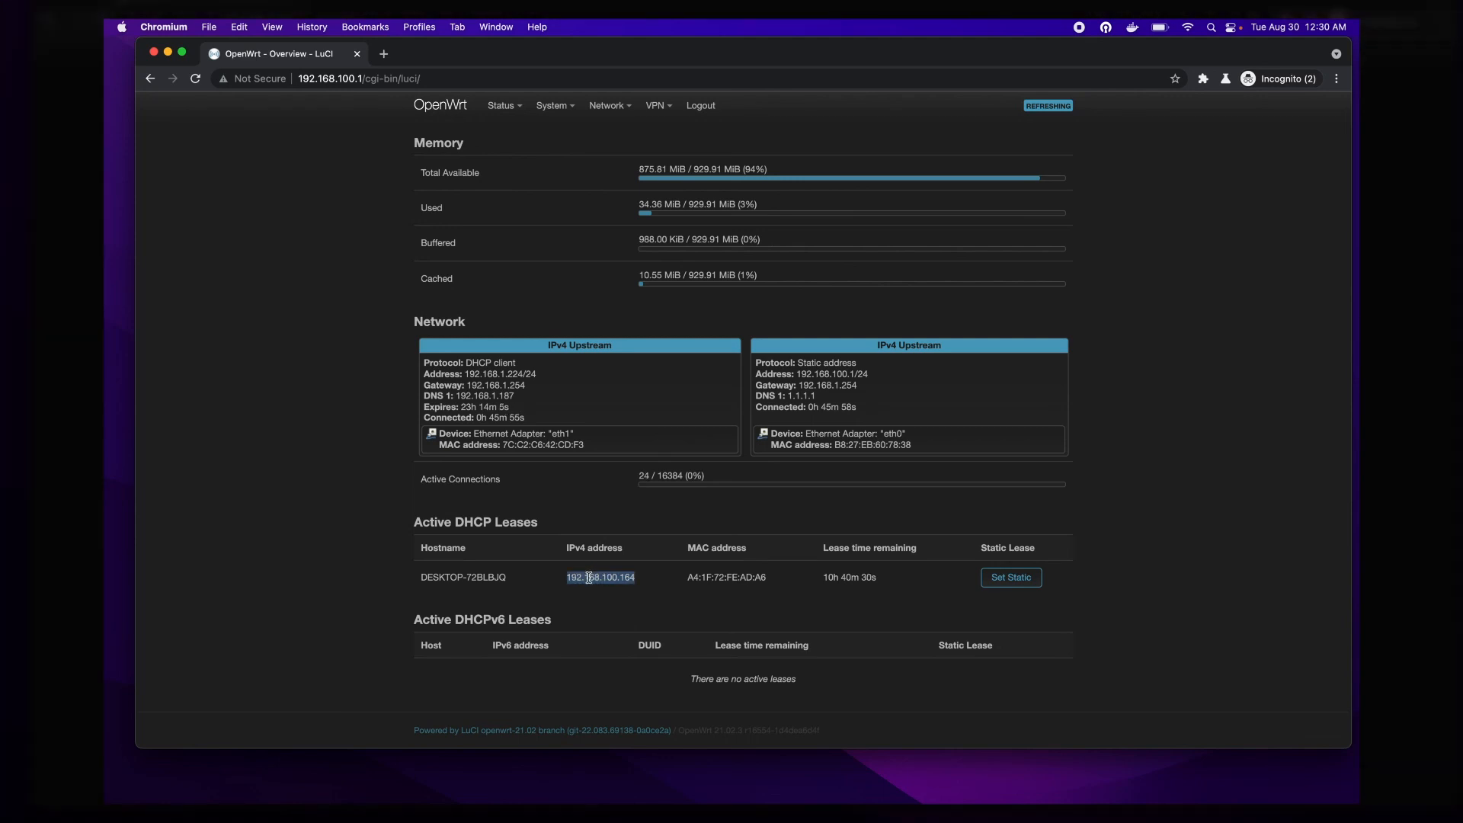
key("super+t")
type("http://192.168.100.163/")
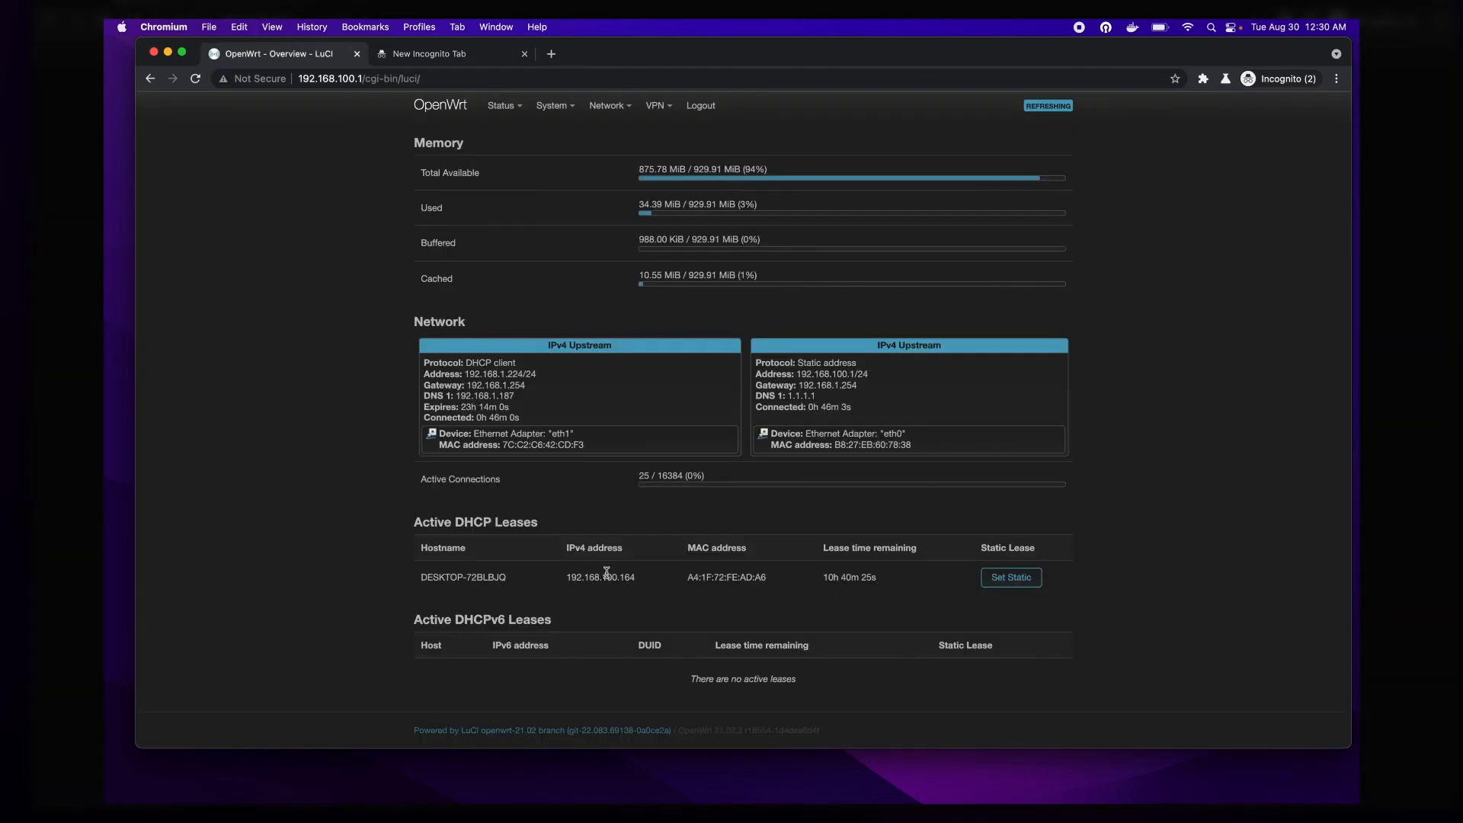
double_click(607, 574)
key("super+c")
key("ctrl+Tab")
key("super+v")
key("Return")
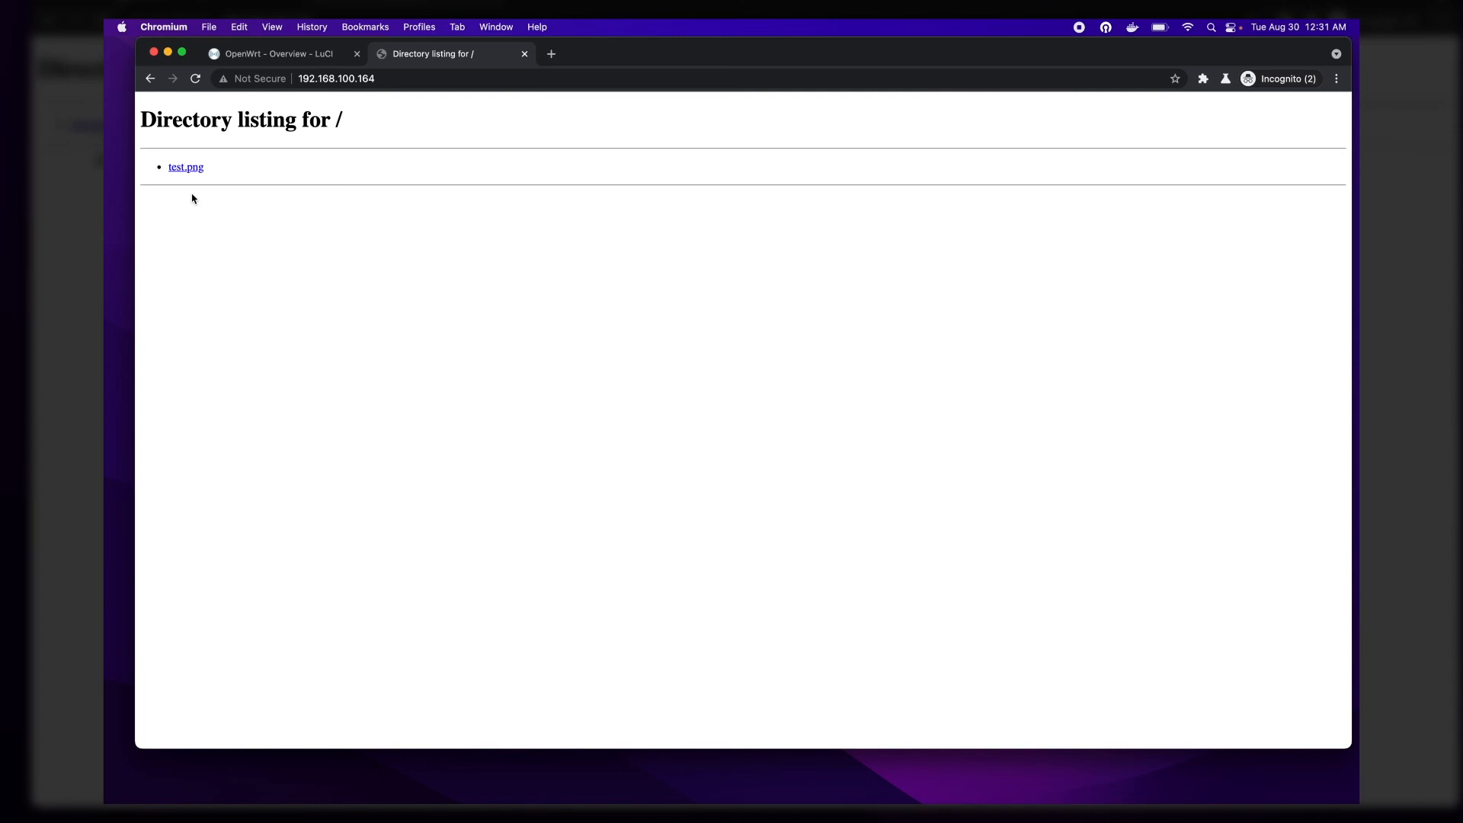
Step: Open the macOS Network preferences and check the Mac's Wi-Fi IP address
key("cmd+space")
type("network")
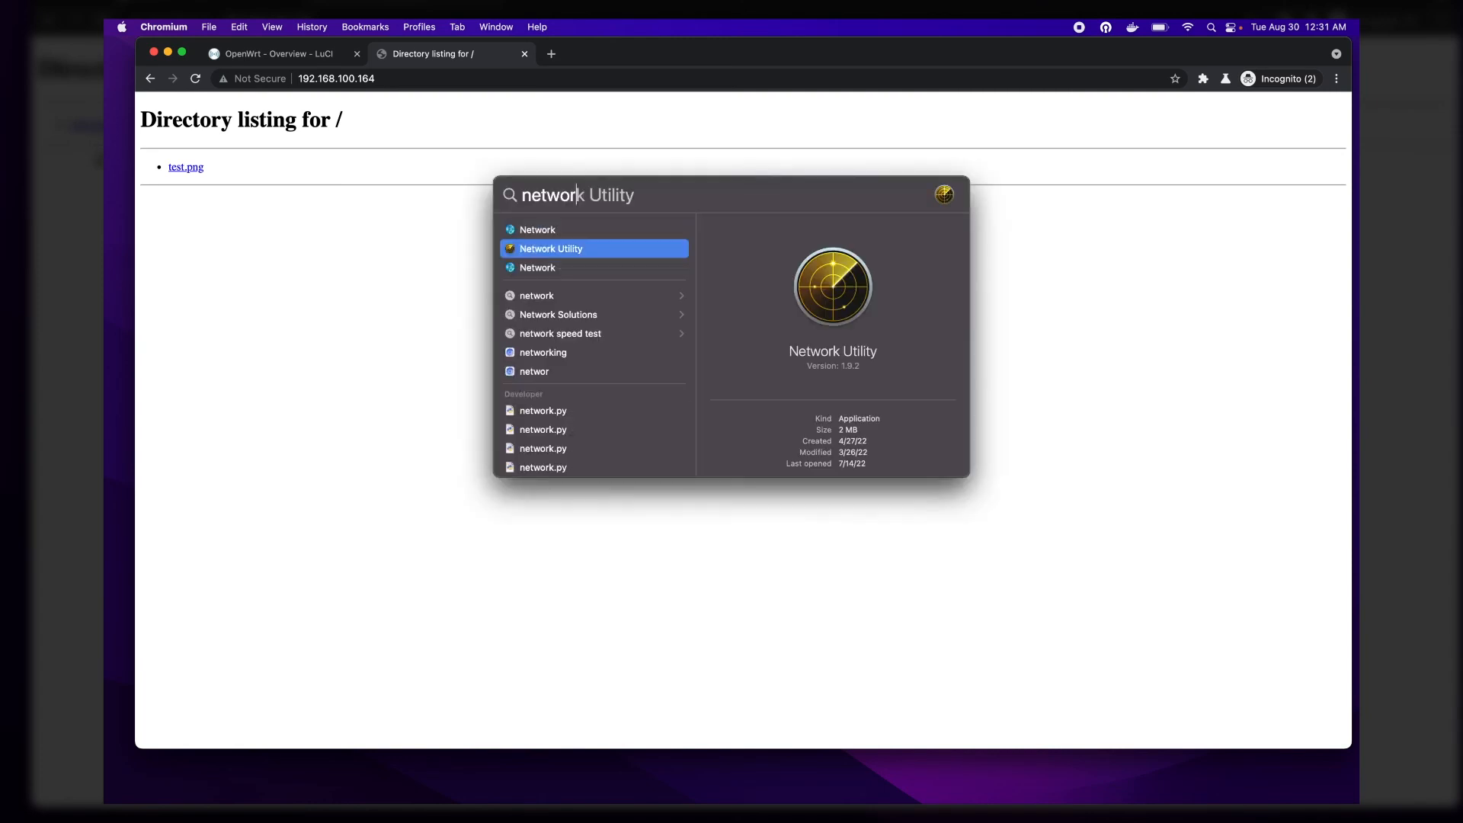
key("Up")
key("Return")
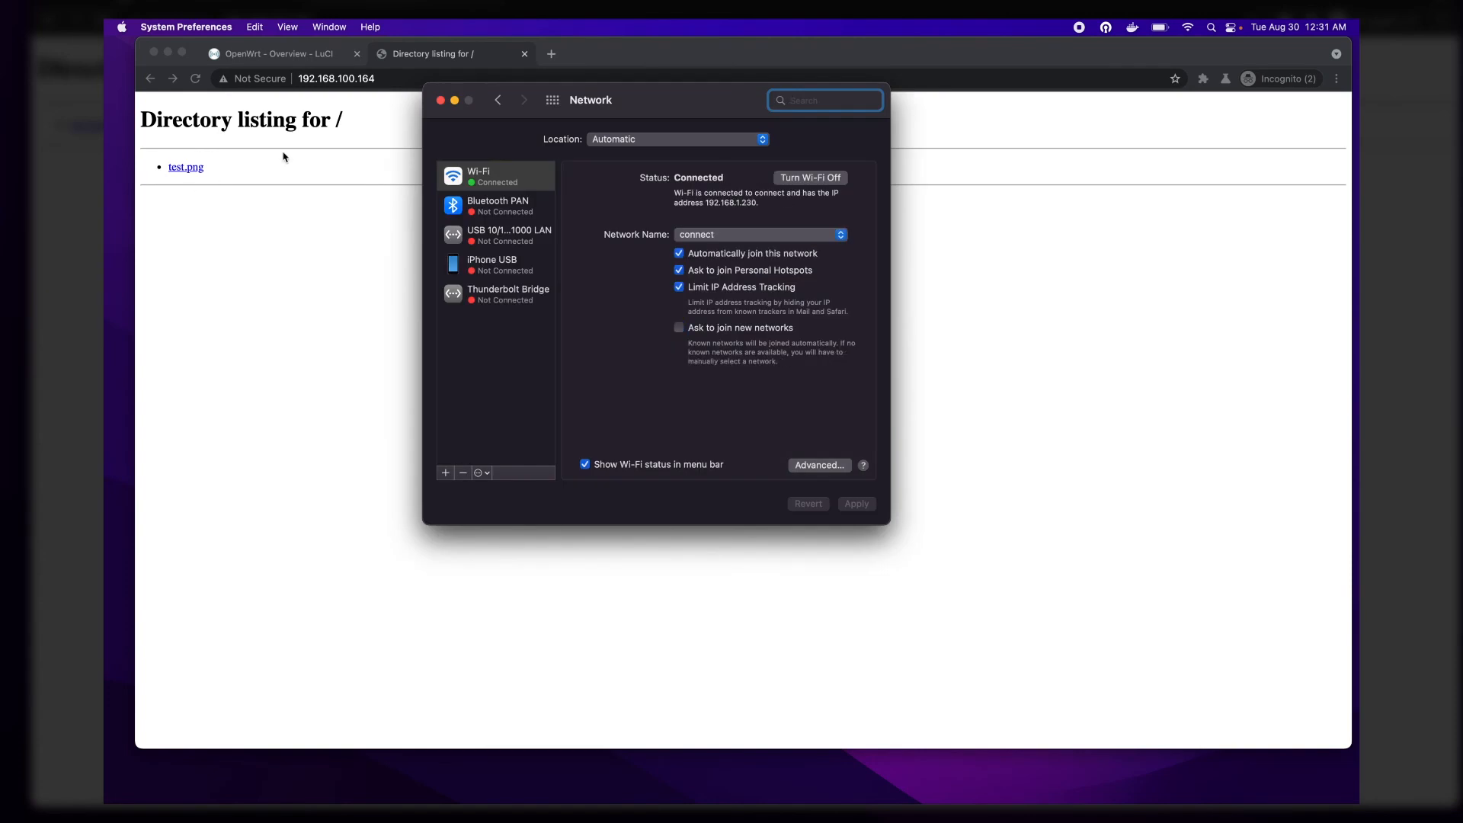
double_click(720, 202)
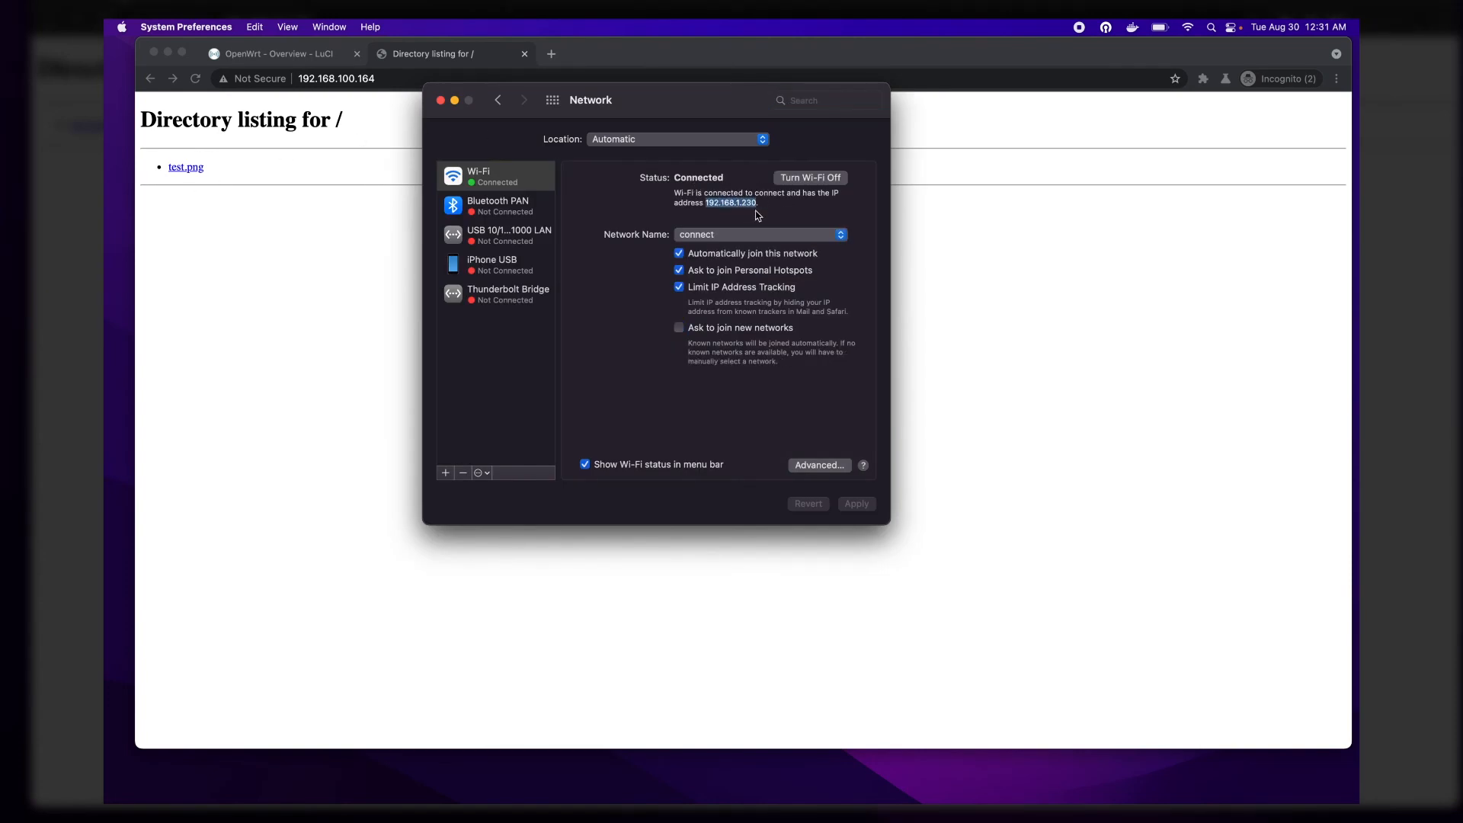
Step: Return to the directory listing in Chromium and open test.png from the desktop's web server
left_click(961, 244)
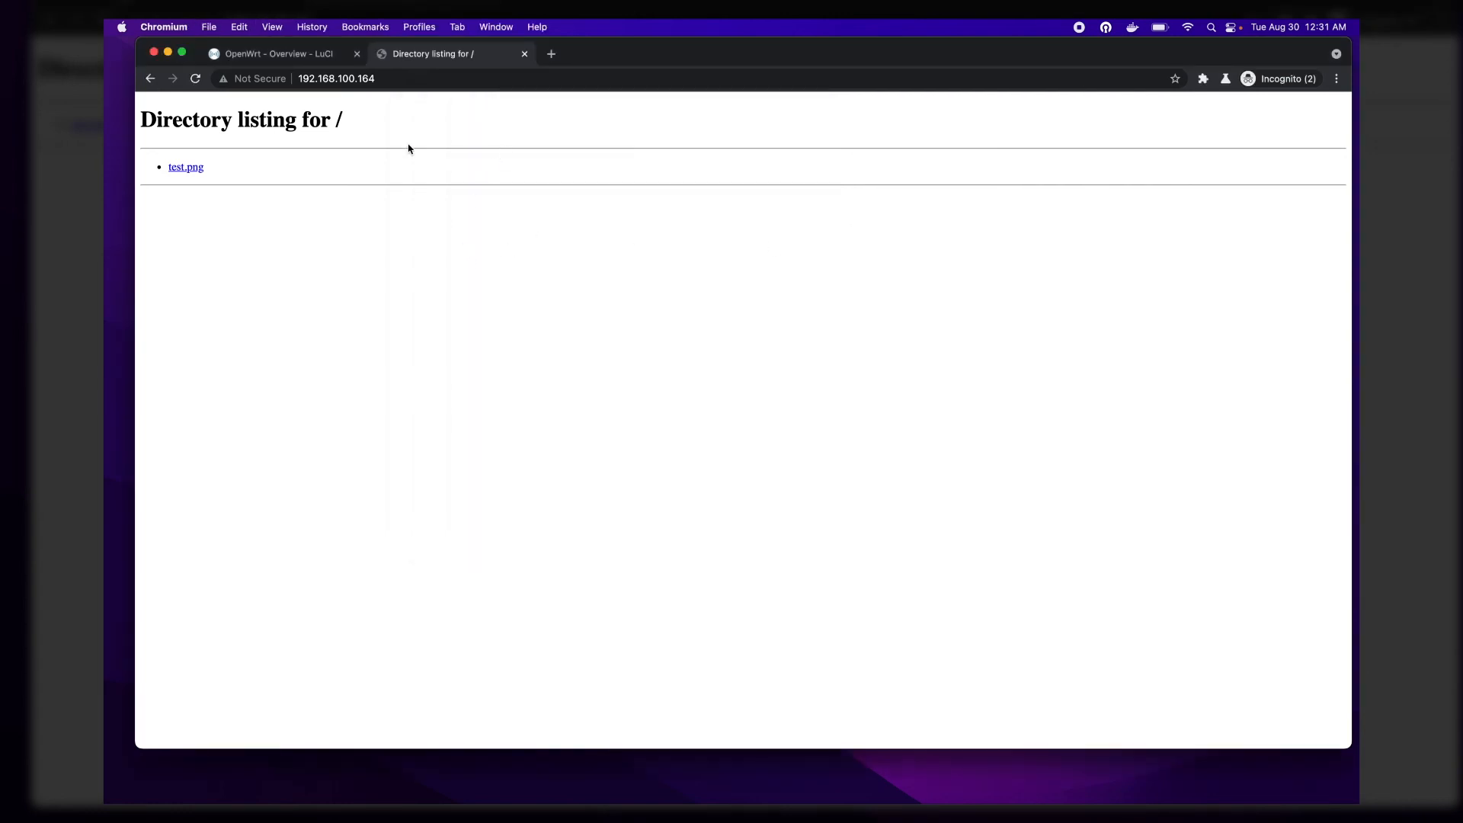
left_click(179, 169)
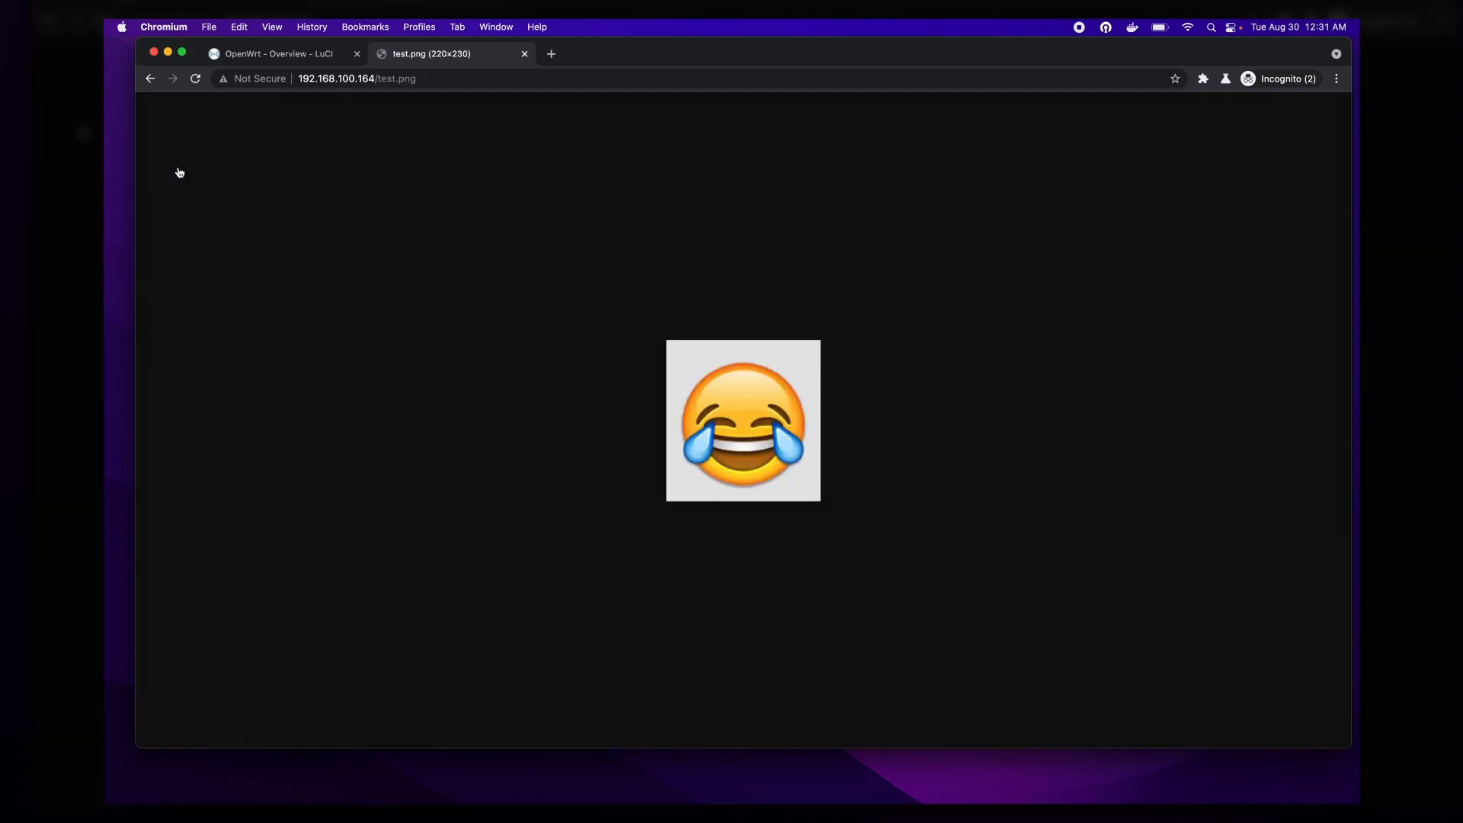